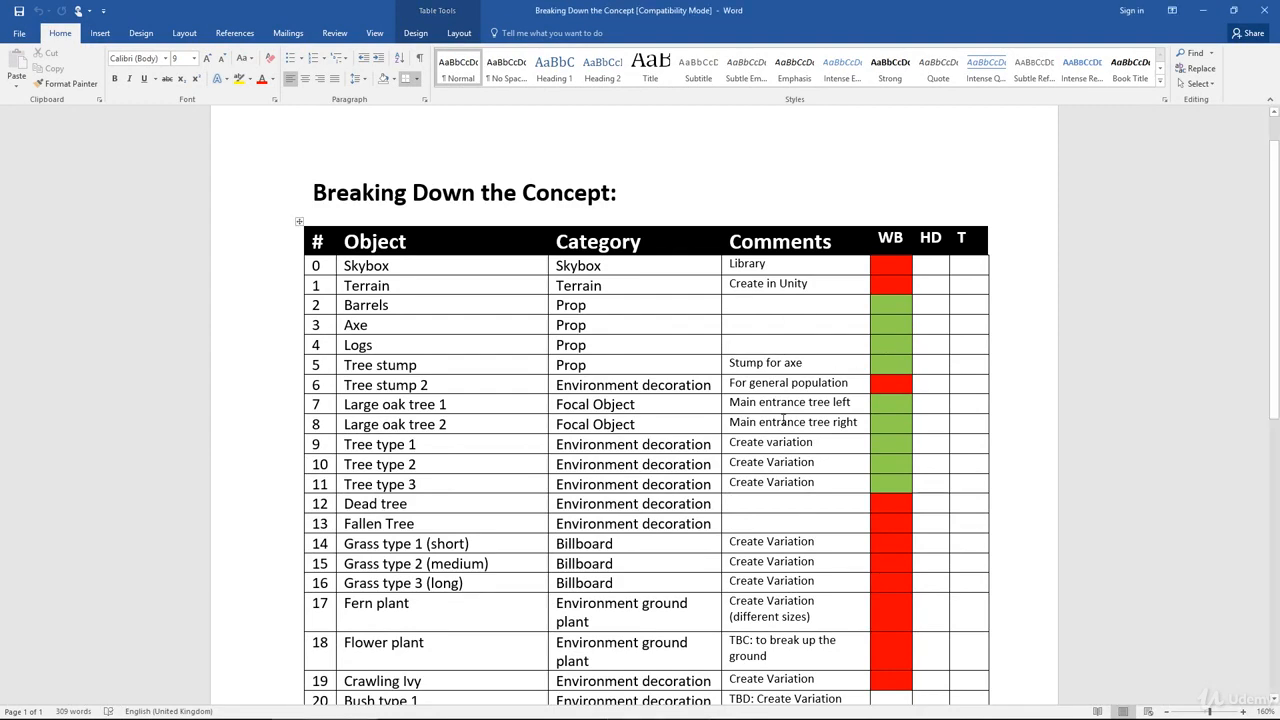
- Review the WB status column for the terrain, prop and tree entries in the concept breakdown table
scroll(882, 345, down, 2)
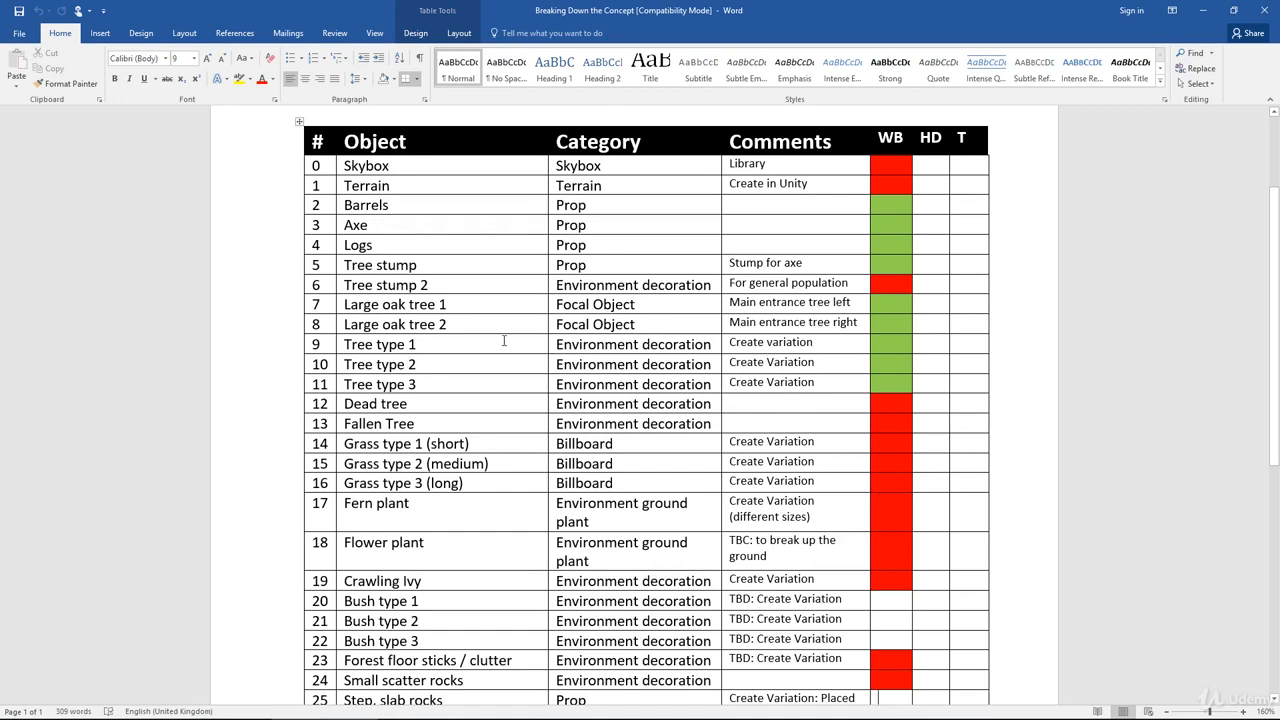
drag(493, 345, 910, 388)
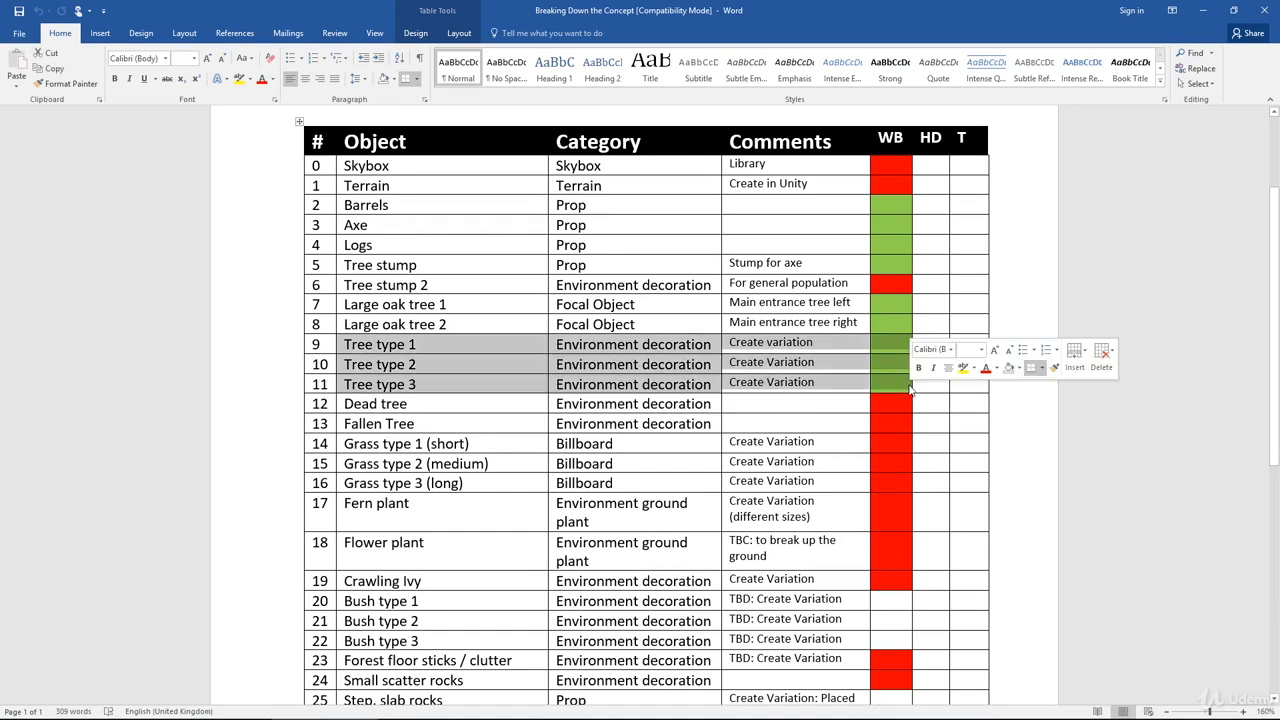
scroll(1015, 293, down, 1)
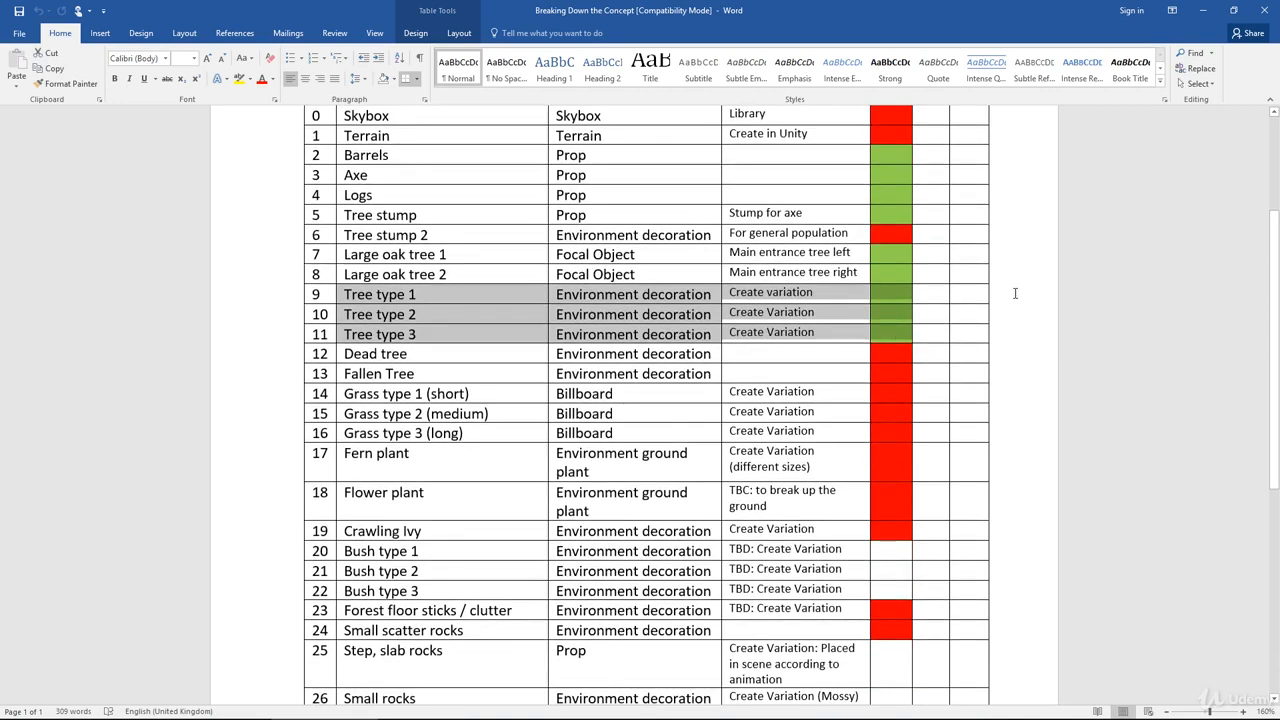
click(922, 292)
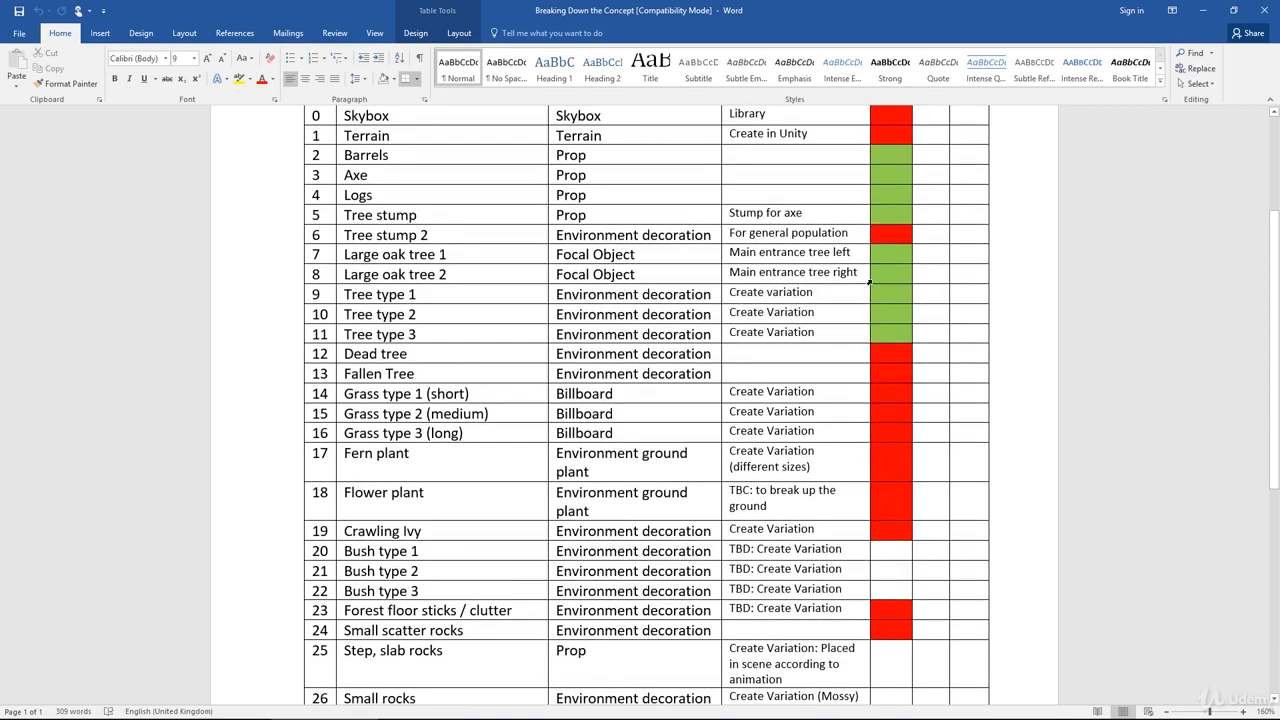
drag(881, 290, 903, 338)
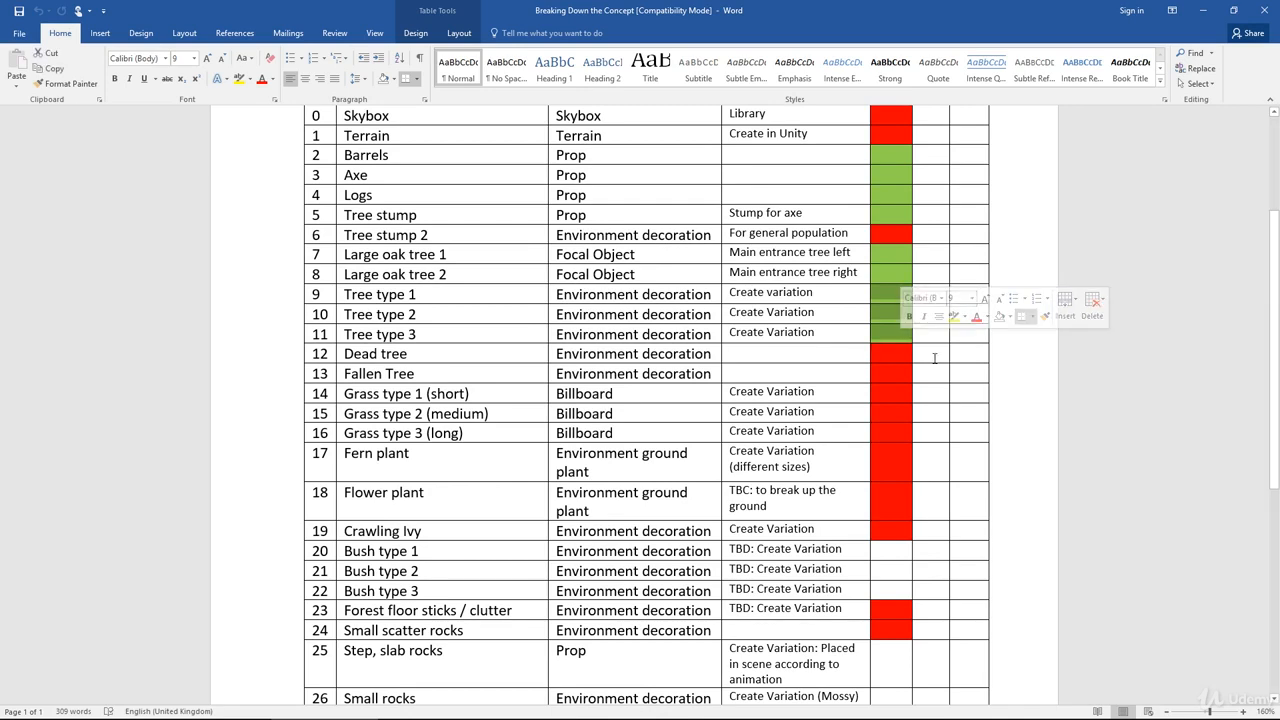
click(930, 353)
scroll(930, 353, down, 1)
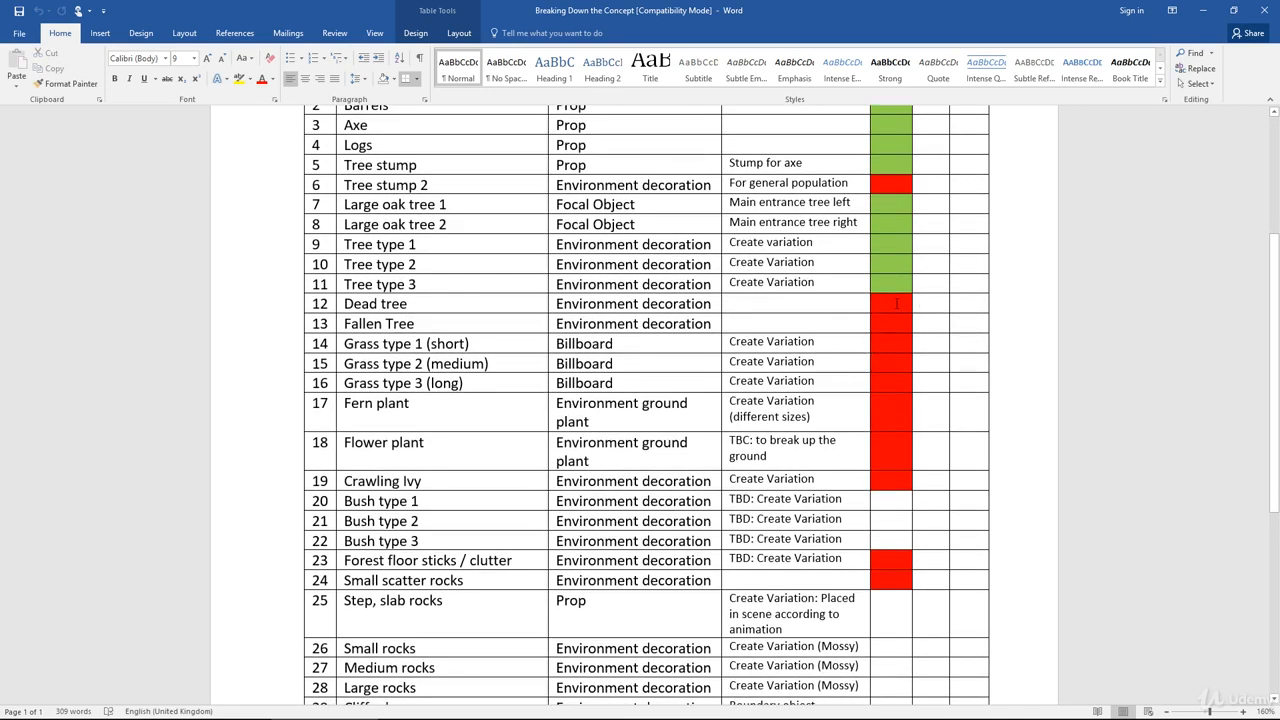
drag(895, 305, 896, 328)
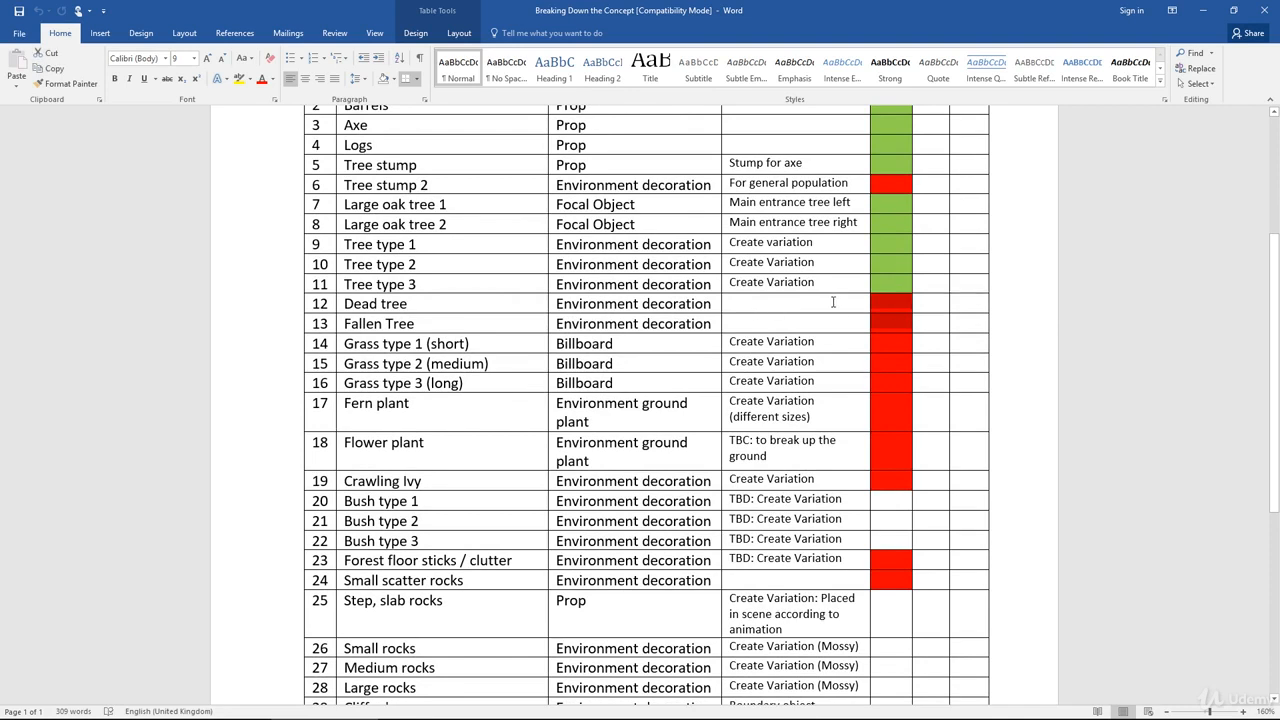
click(745, 304)
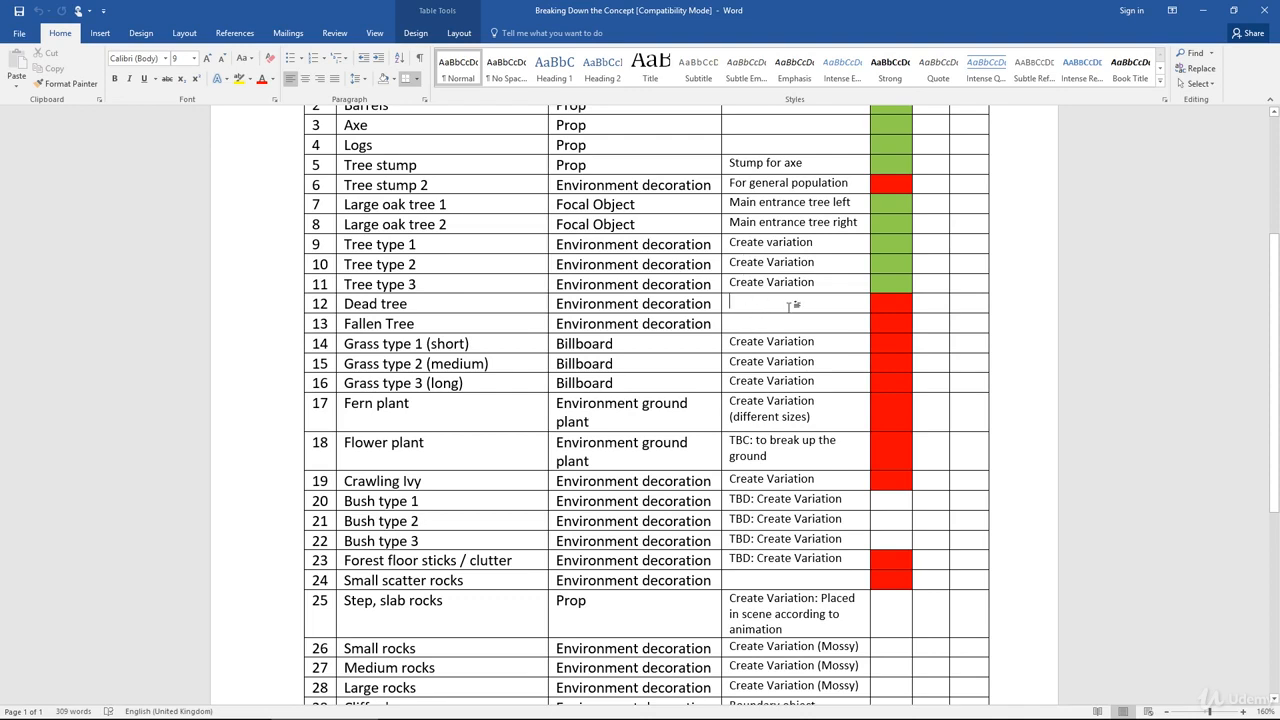
- Scroll through the remaining rows, selecting the grass, bush and rock WB cells to review their status
scroll(764, 328, down, 1)
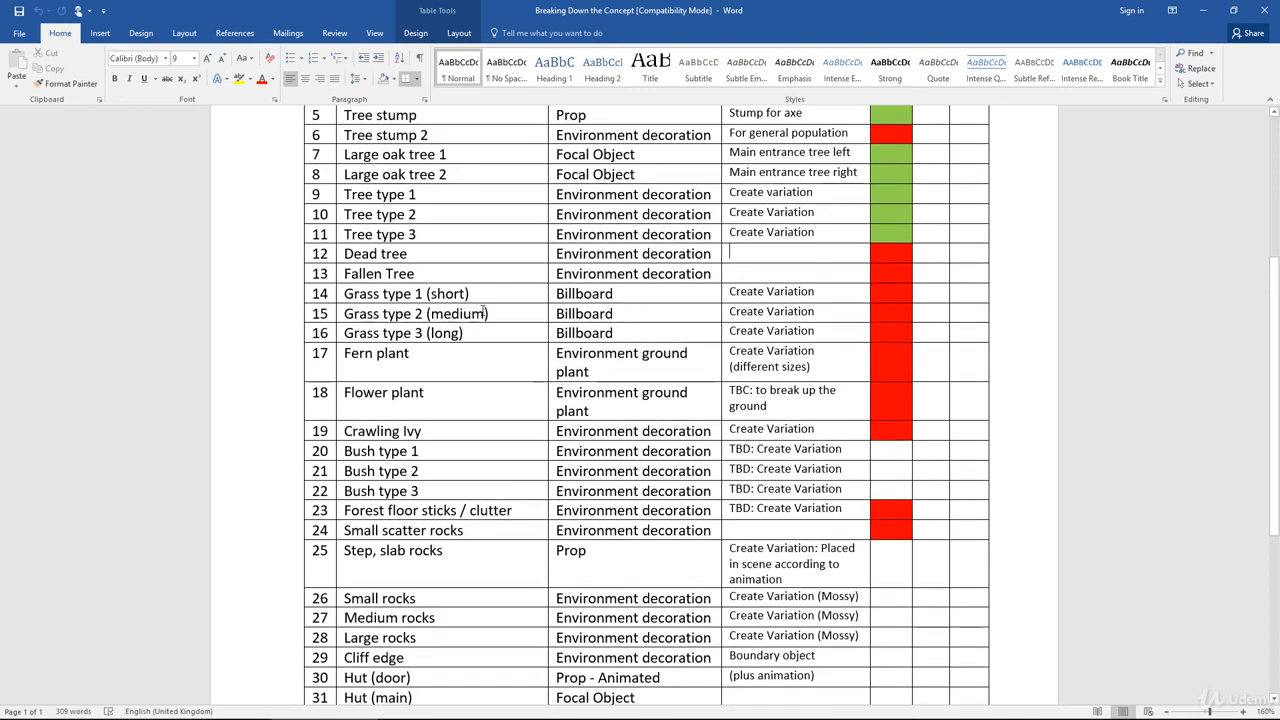
scroll(738, 350, down, 1)
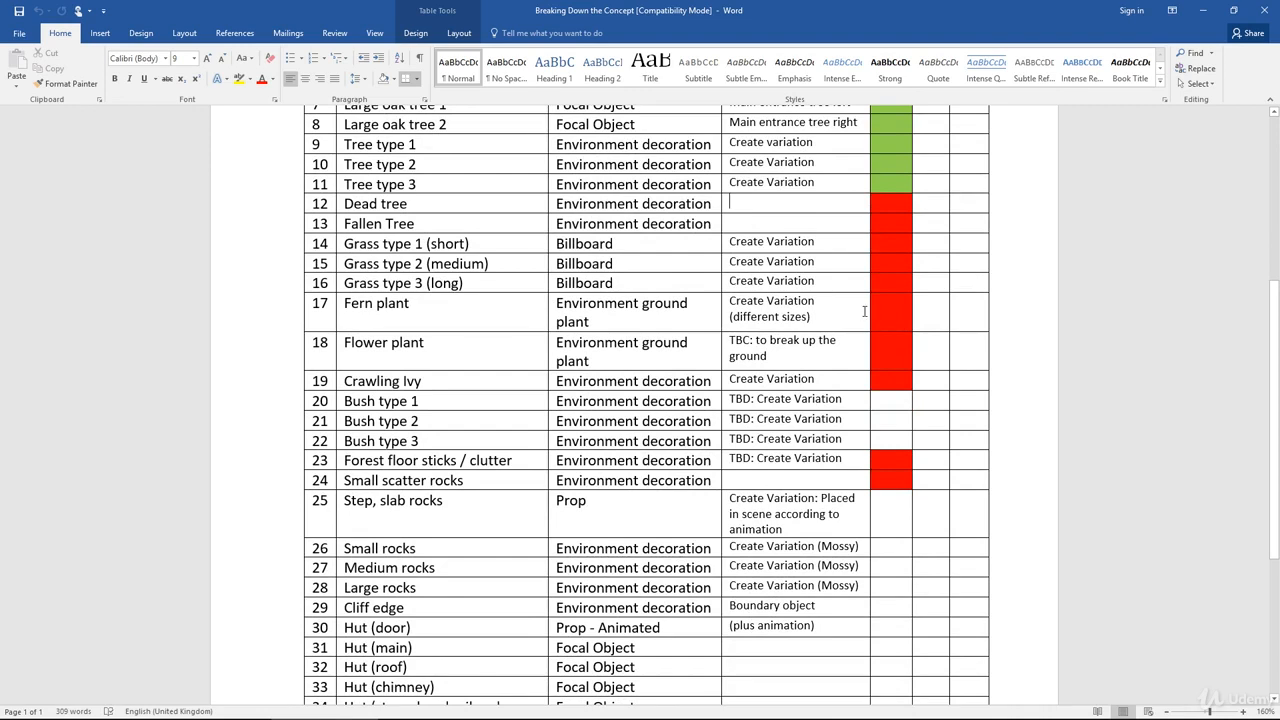
drag(838, 313, 854, 351)
scroll(852, 349, down, 1)
scroll(851, 338, down, 2)
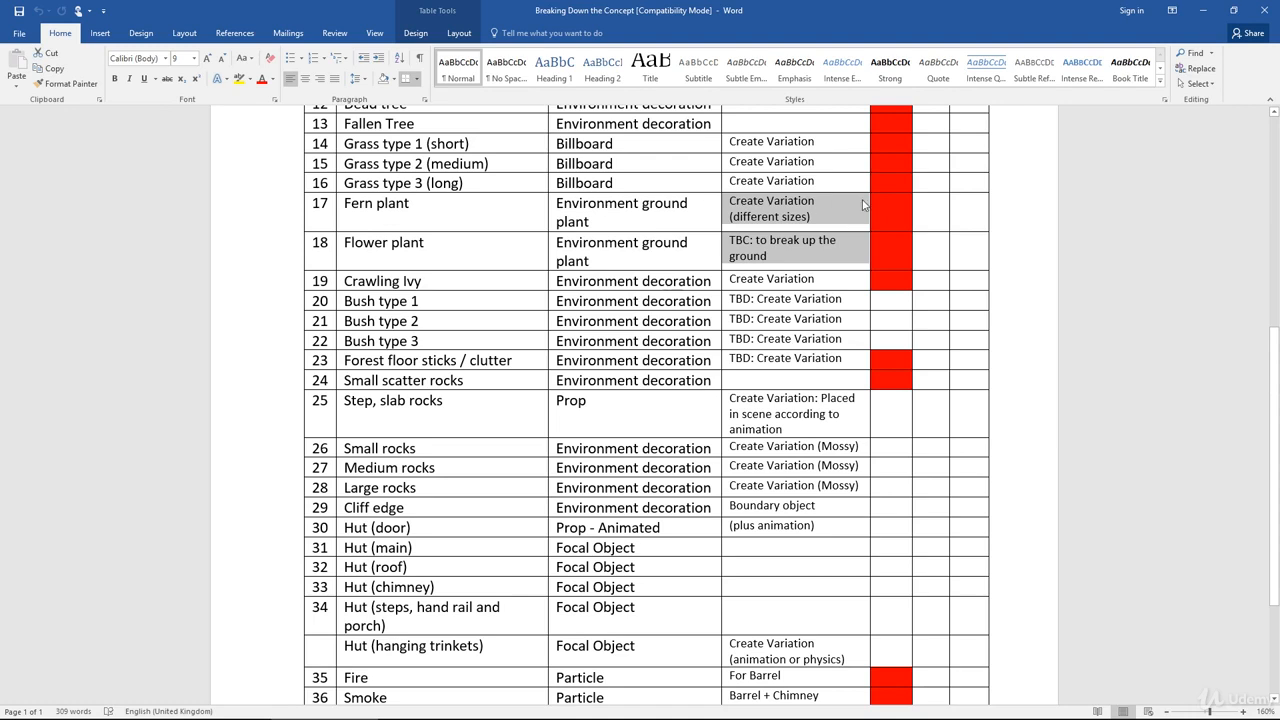
drag(895, 300, 899, 342)
scroll(899, 335, down, 1)
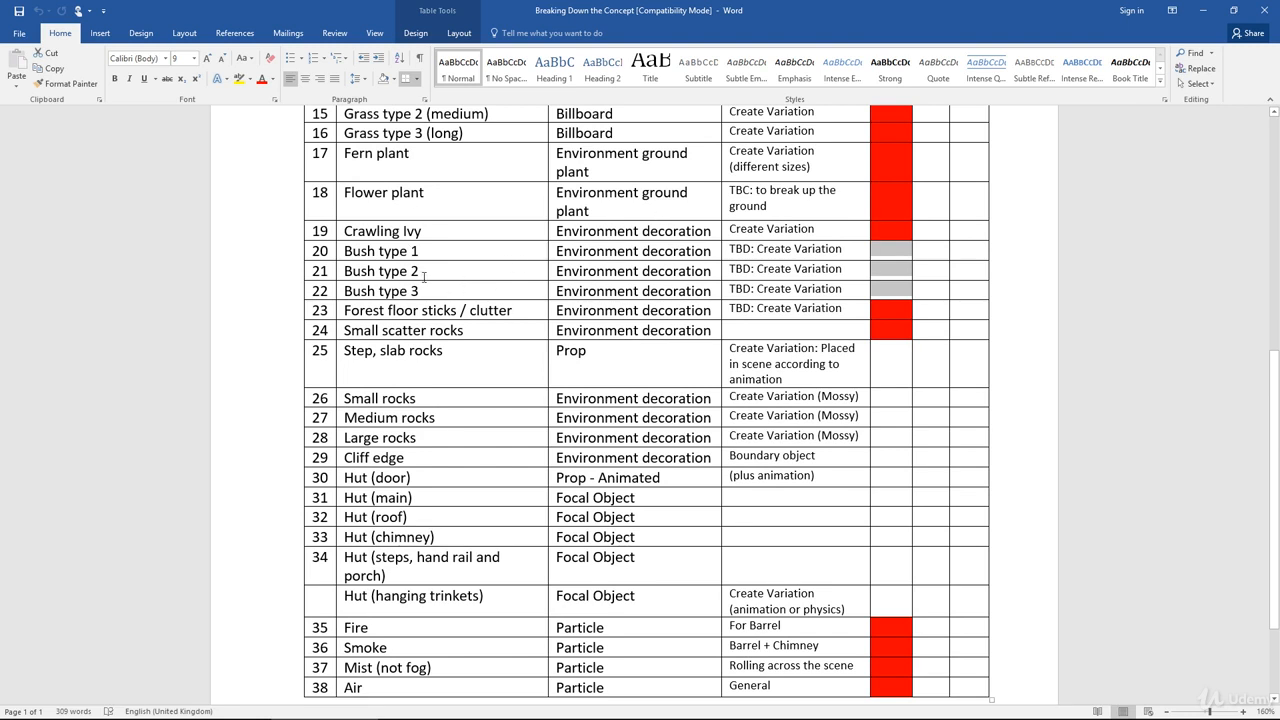
scroll(425, 282, down, 3)
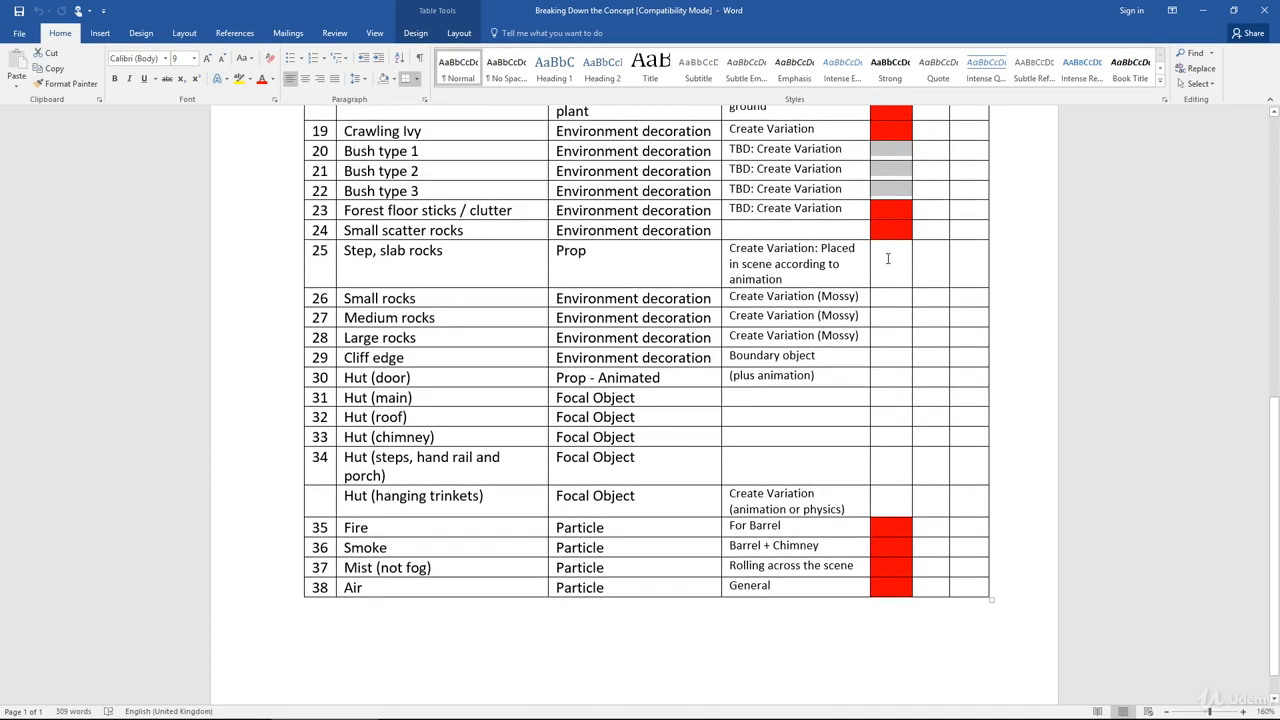
drag(887, 258, 898, 358)
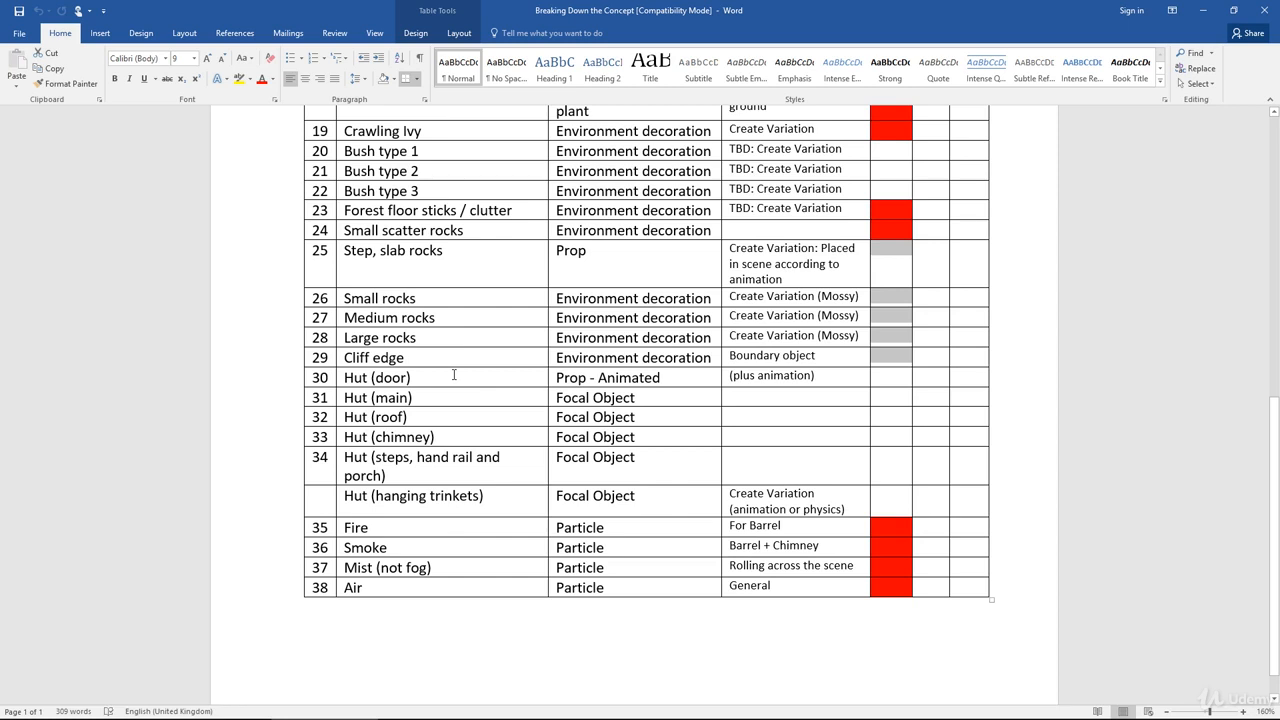
- Select the hut rows, including Hut (main), to review the focal objects still to be blocked out
drag(455, 382, 463, 492)
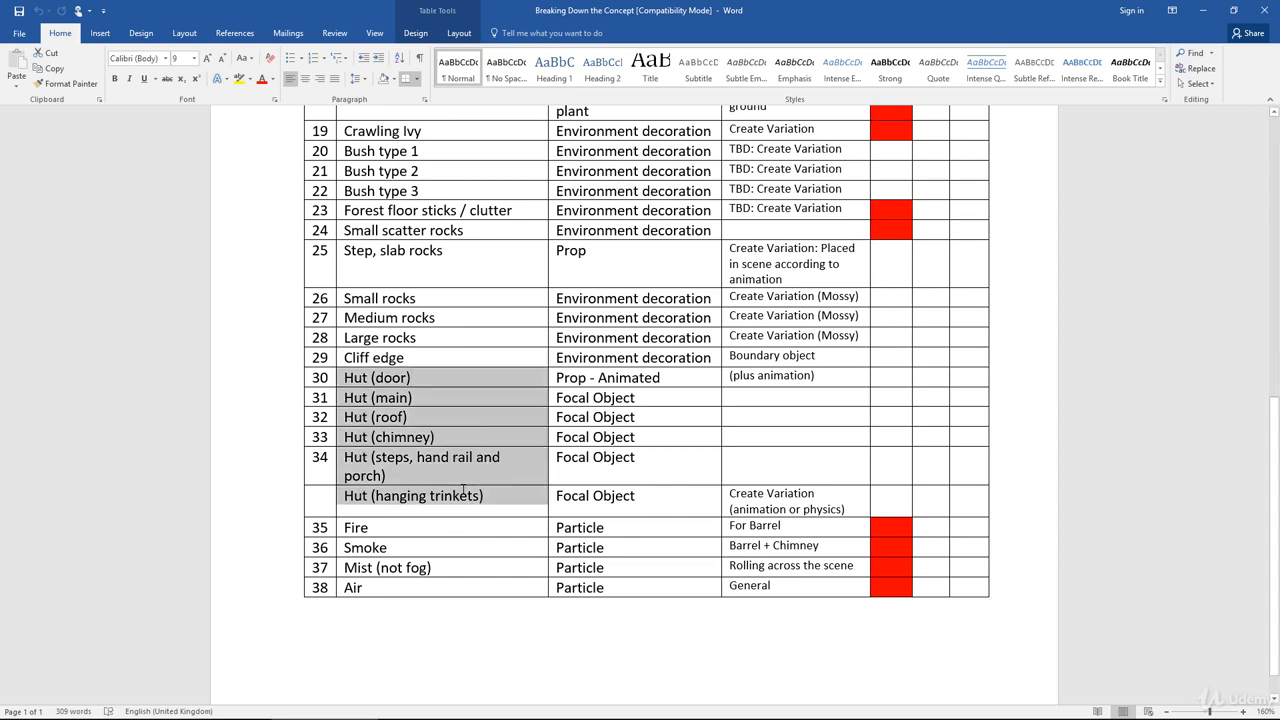
click(617, 377)
drag(473, 376, 783, 466)
drag(853, 492, 952, 492)
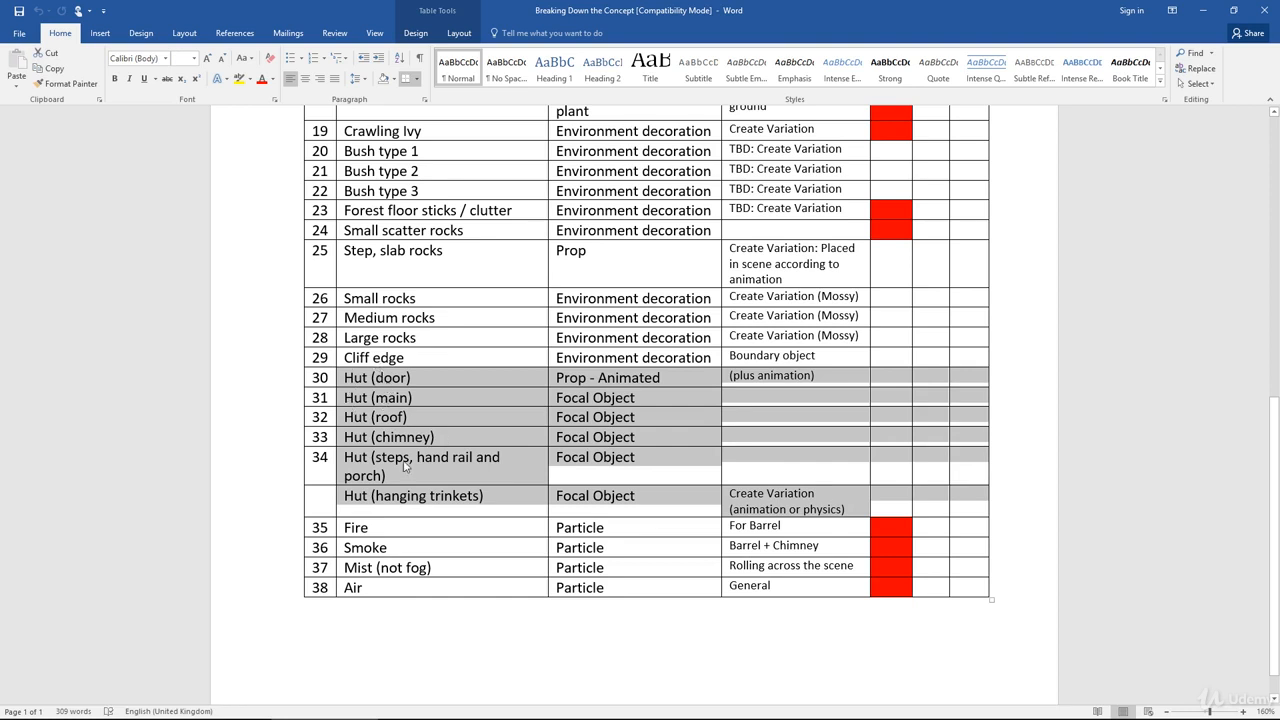
click(437, 395)
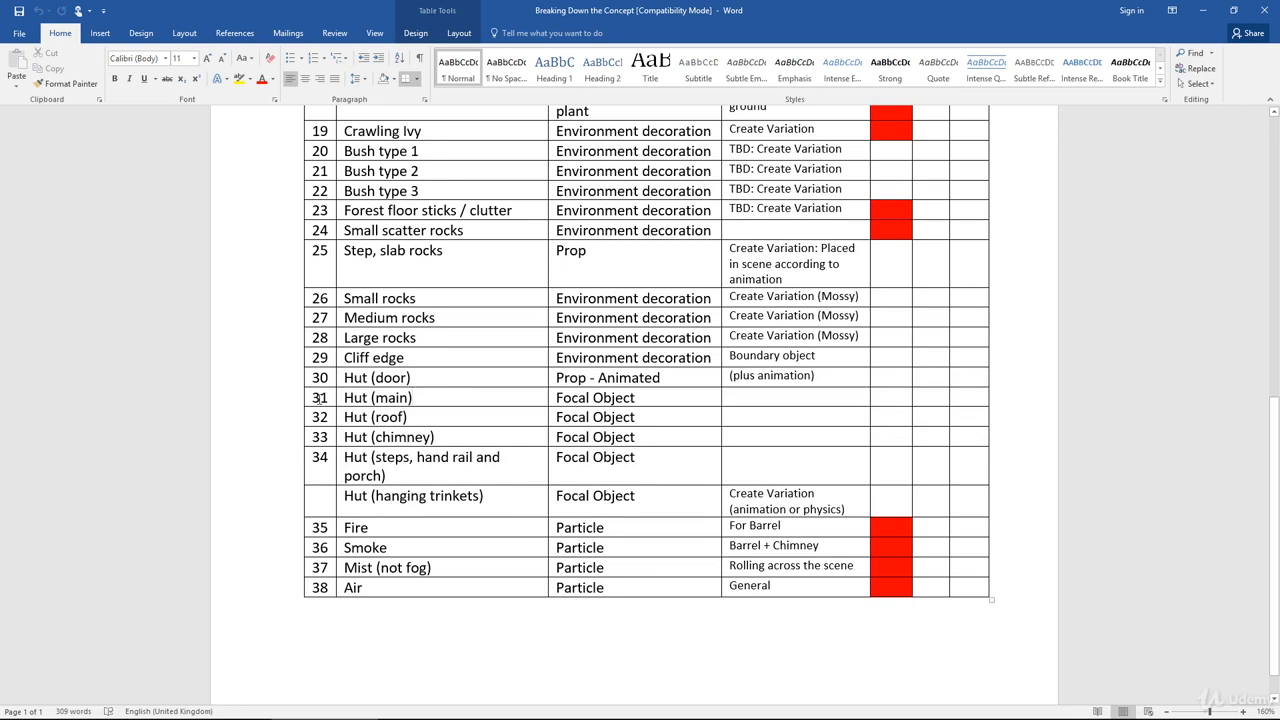
drag(319, 398, 430, 398)
drag(597, 410, 960, 403)
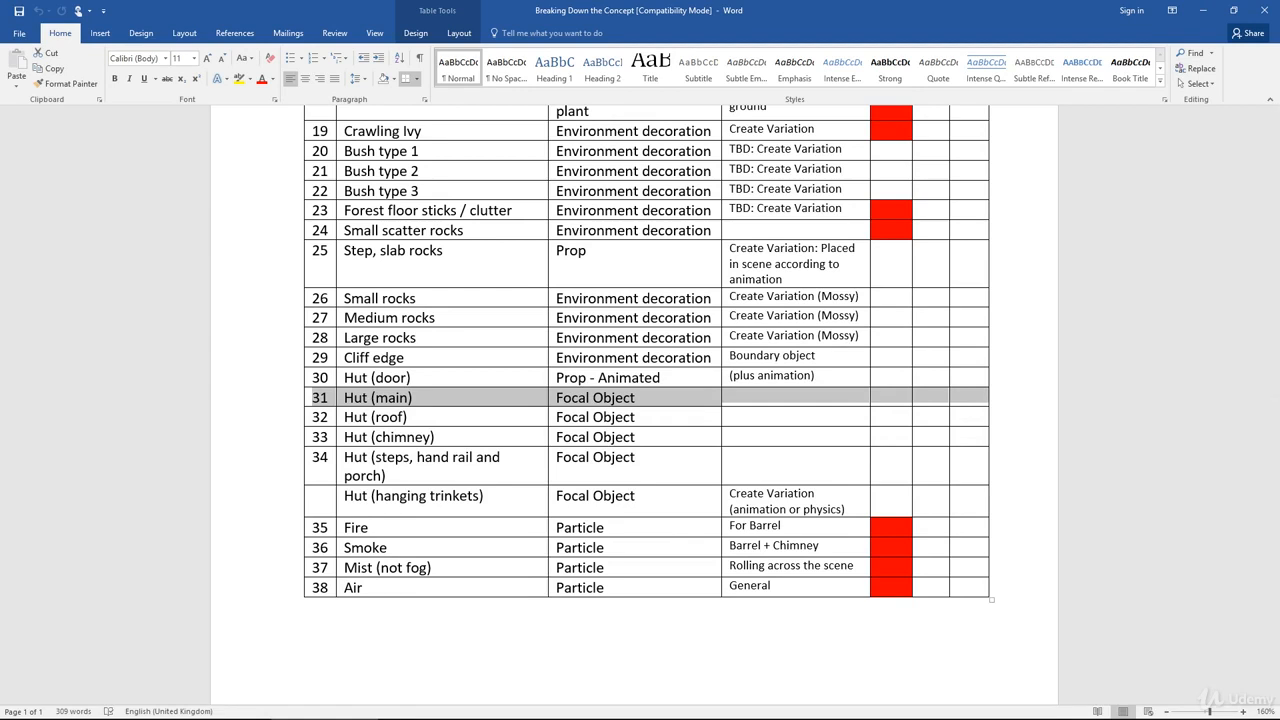
- Bring up the Final_Concept image and zoom in on the hut and barrels
drag(1279, 52, 685, 37)
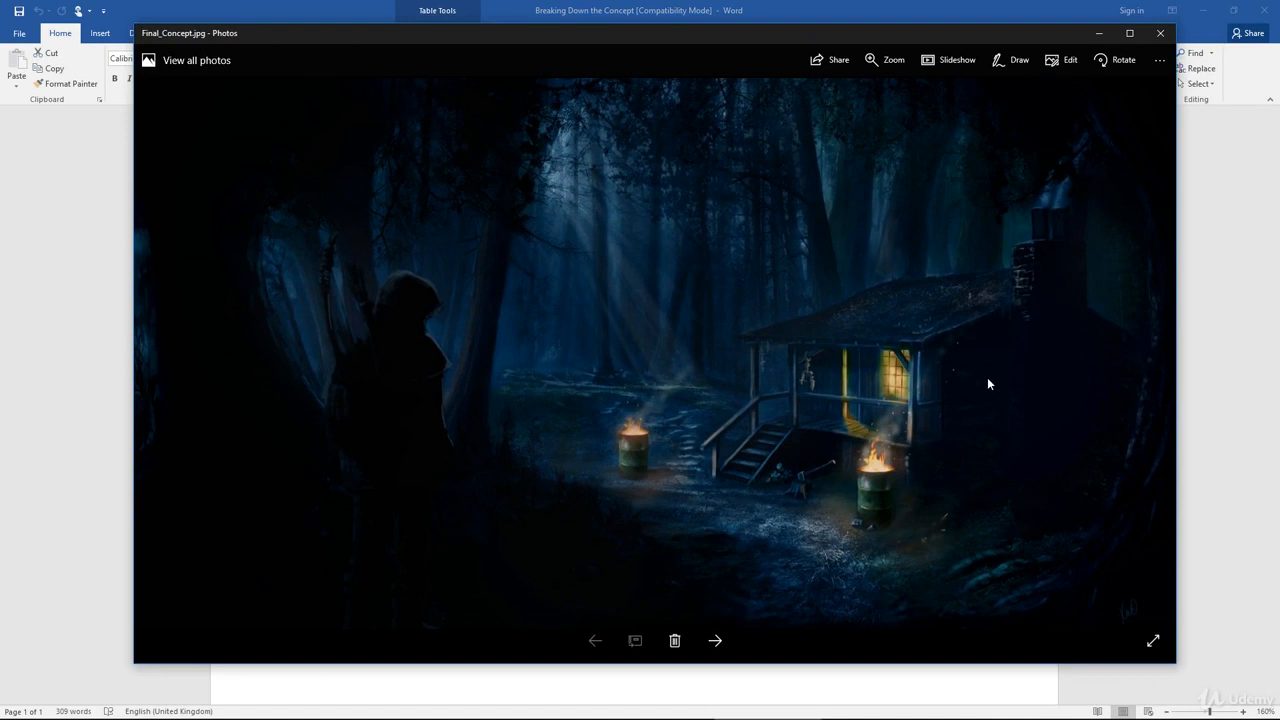
scroll(987, 383, up, 3)
scroll(987, 378, down, 1)
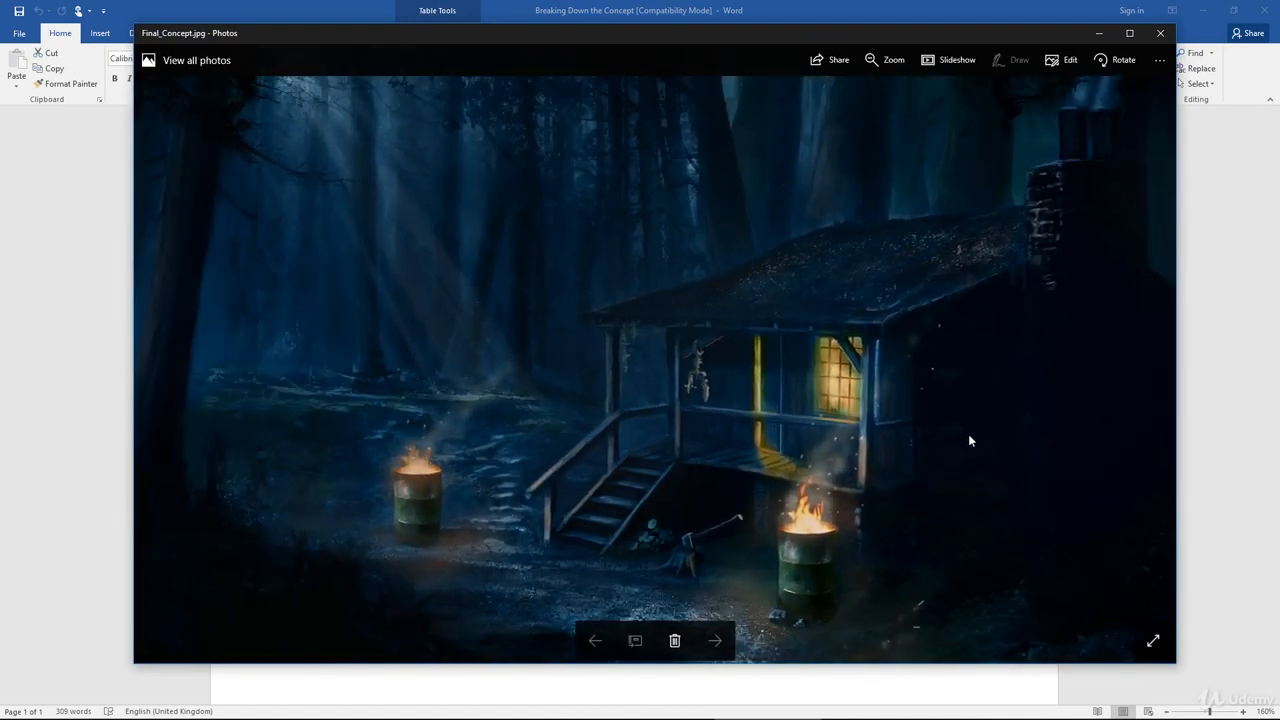
drag(962, 434, 843, 375)
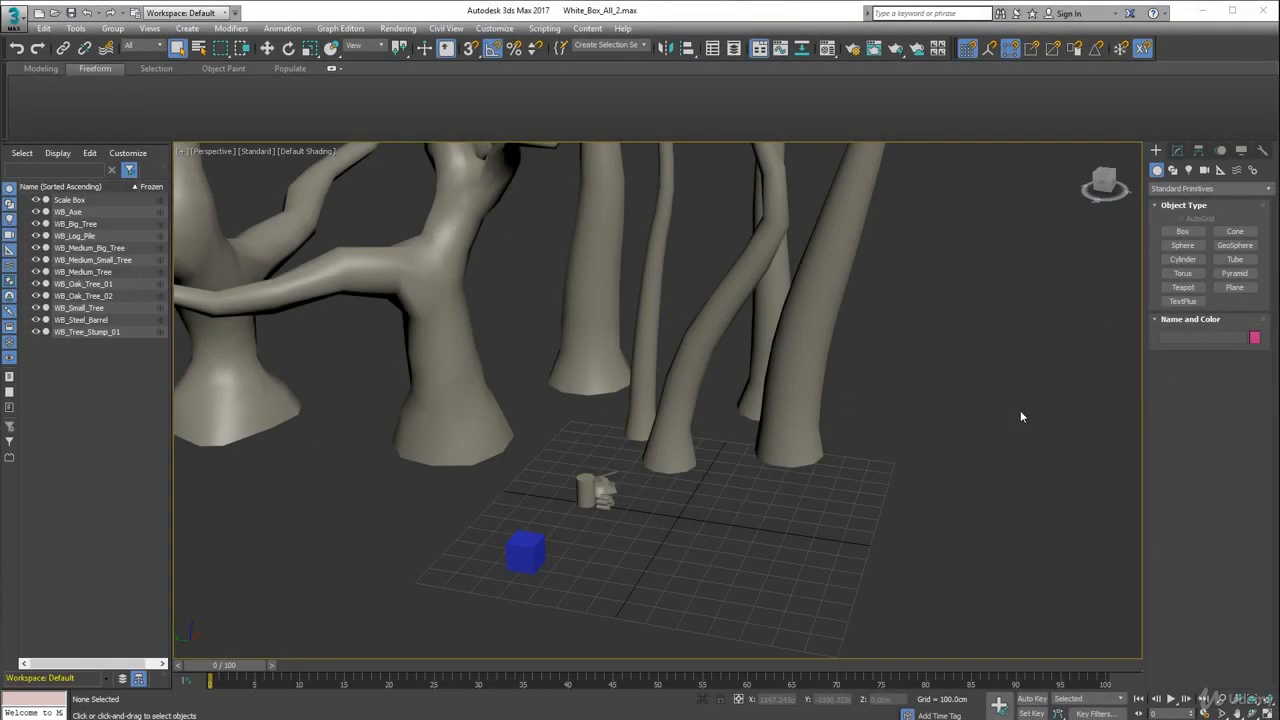
- Compare the white-box scene's view with the concept image
scroll(766, 314, down, 6)
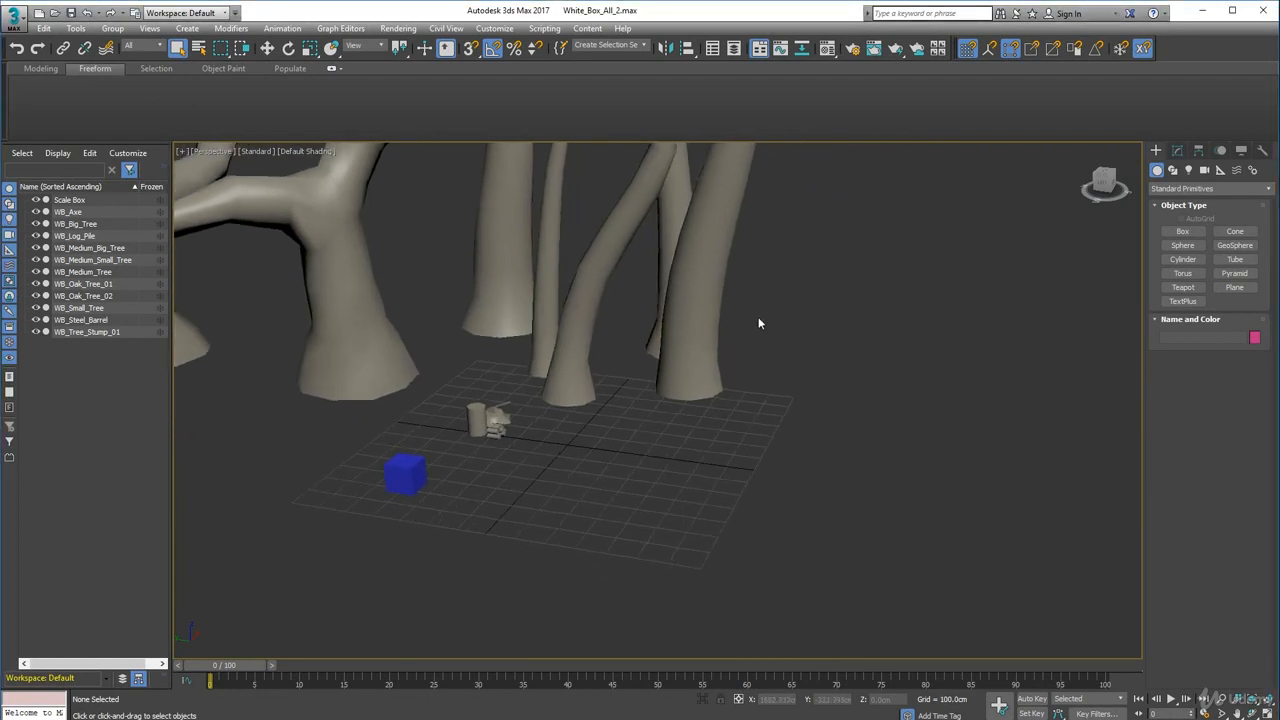
alt+middle_drag(719, 343, 688, 390)
drag(0, 80, 731, 102)
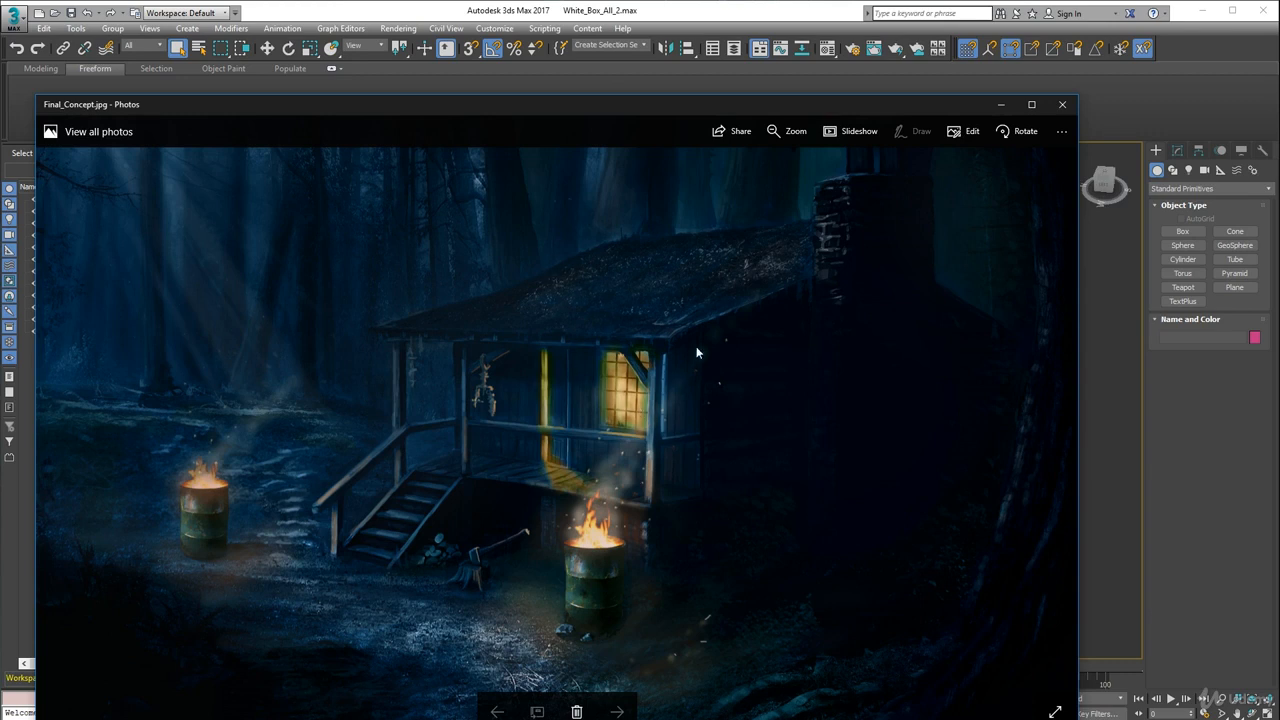
drag(872, 105, 0, 64)
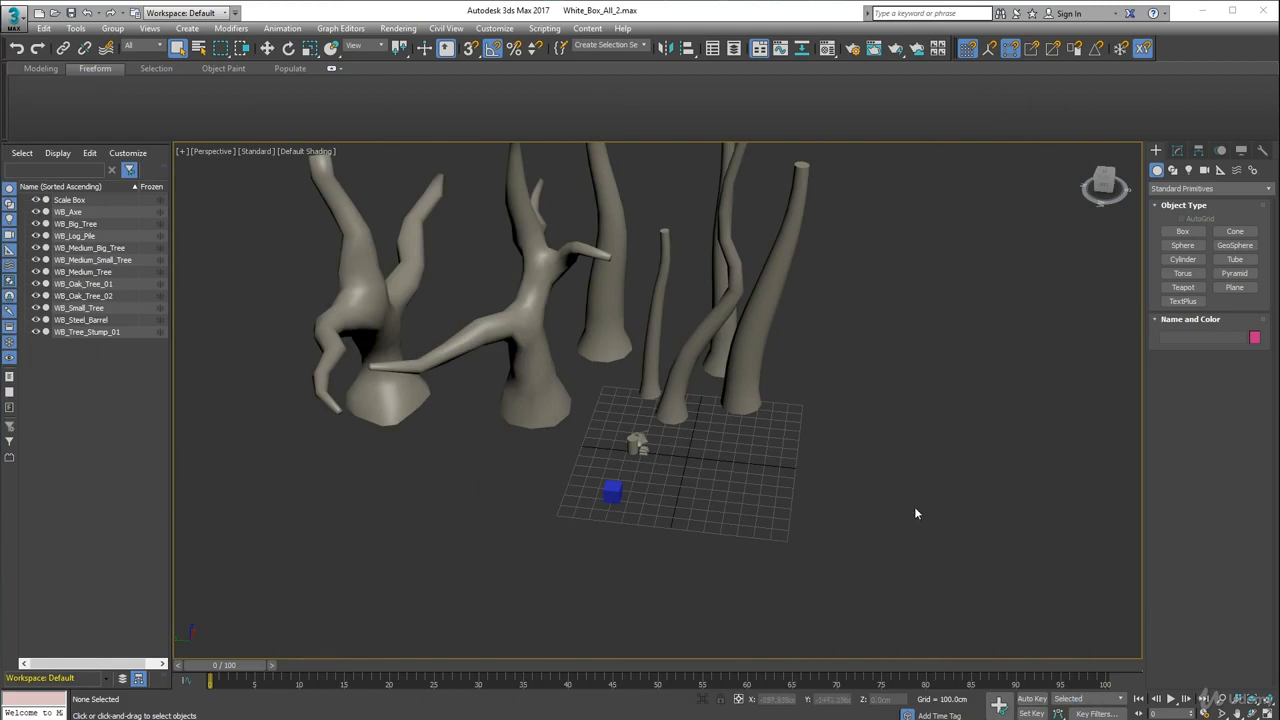
- Create a box about 930 by 785 cm at the base and 568 cm tall on the grid beside the scale box
middle_drag(920, 516, 860, 414)
scroll(843, 416, up, 5)
middle_drag(434, 366, 630, 370)
click(514, 369)
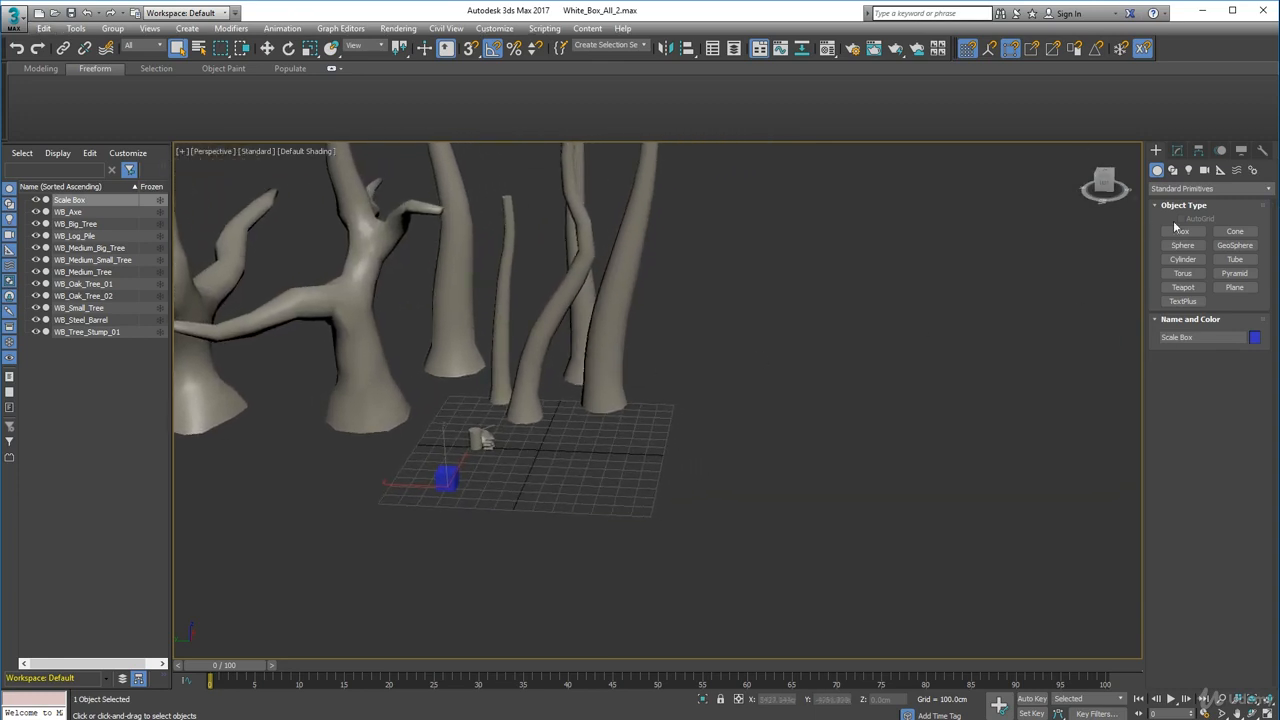
click(1182, 231)
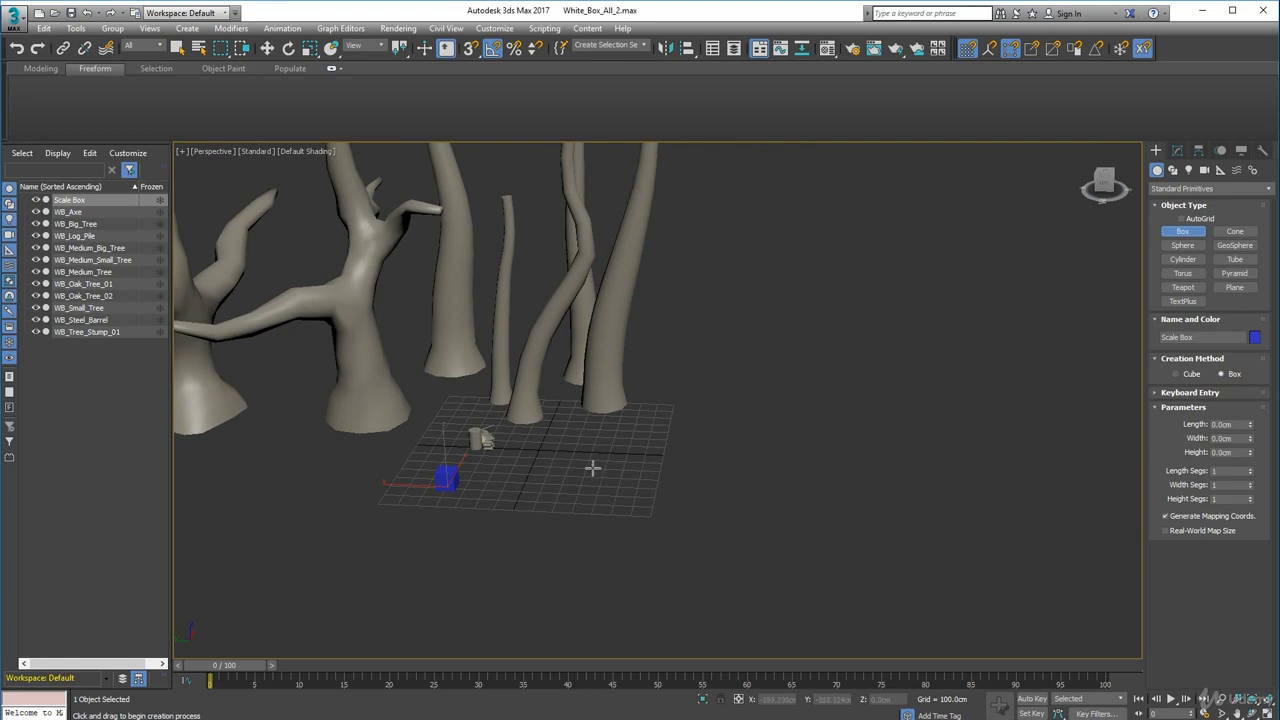
drag(591, 466, 737, 543)
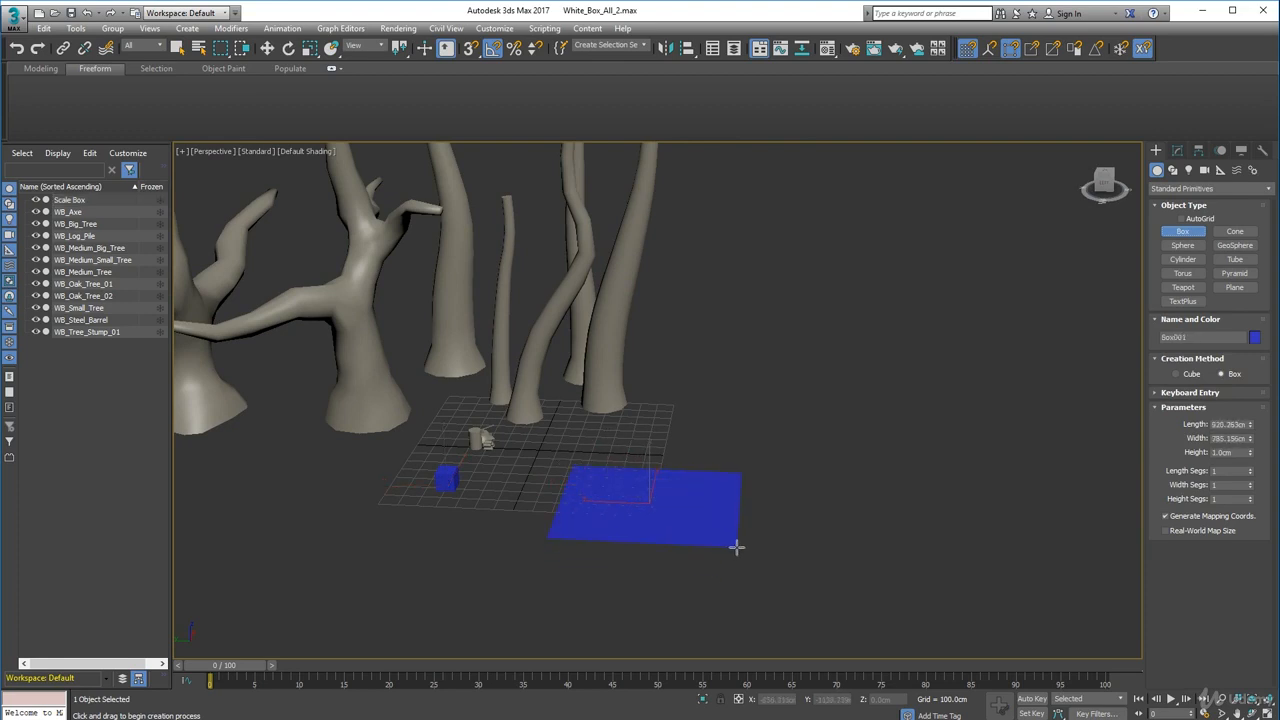
click(737, 443)
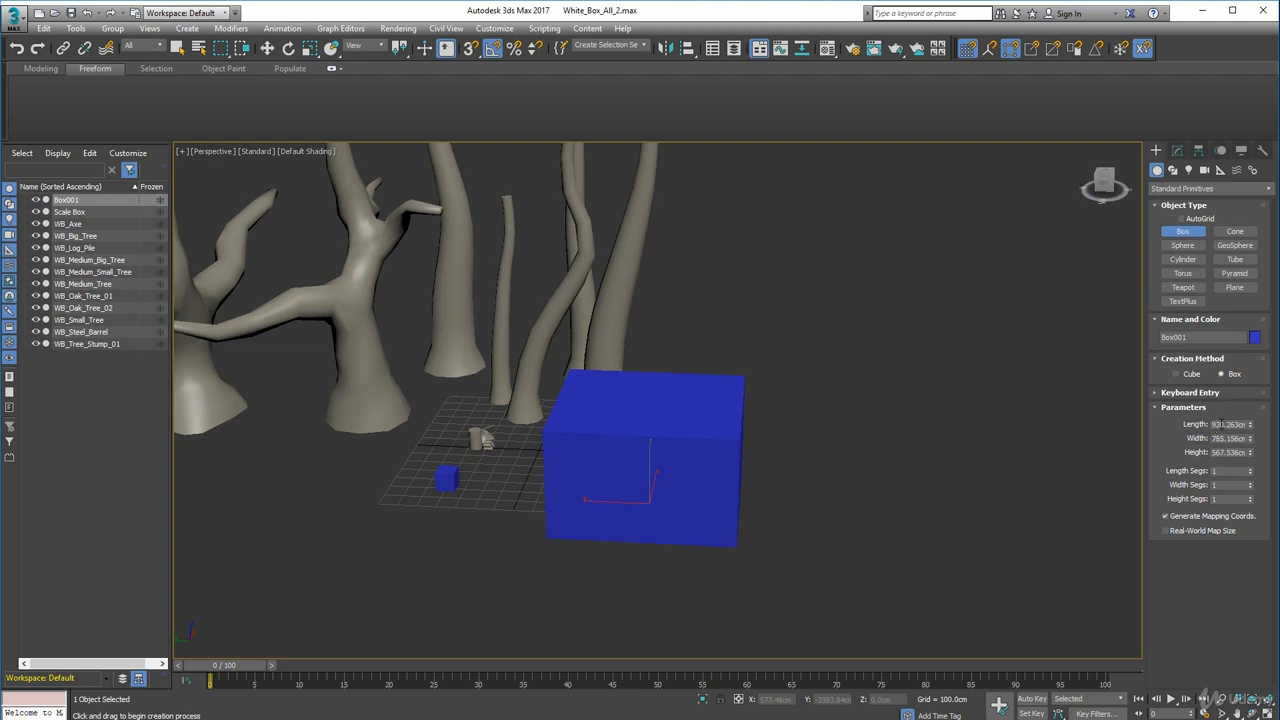
- Set the new box's length to 2000 cm
click(1251, 427)
drag(1251, 427, 1251, 418)
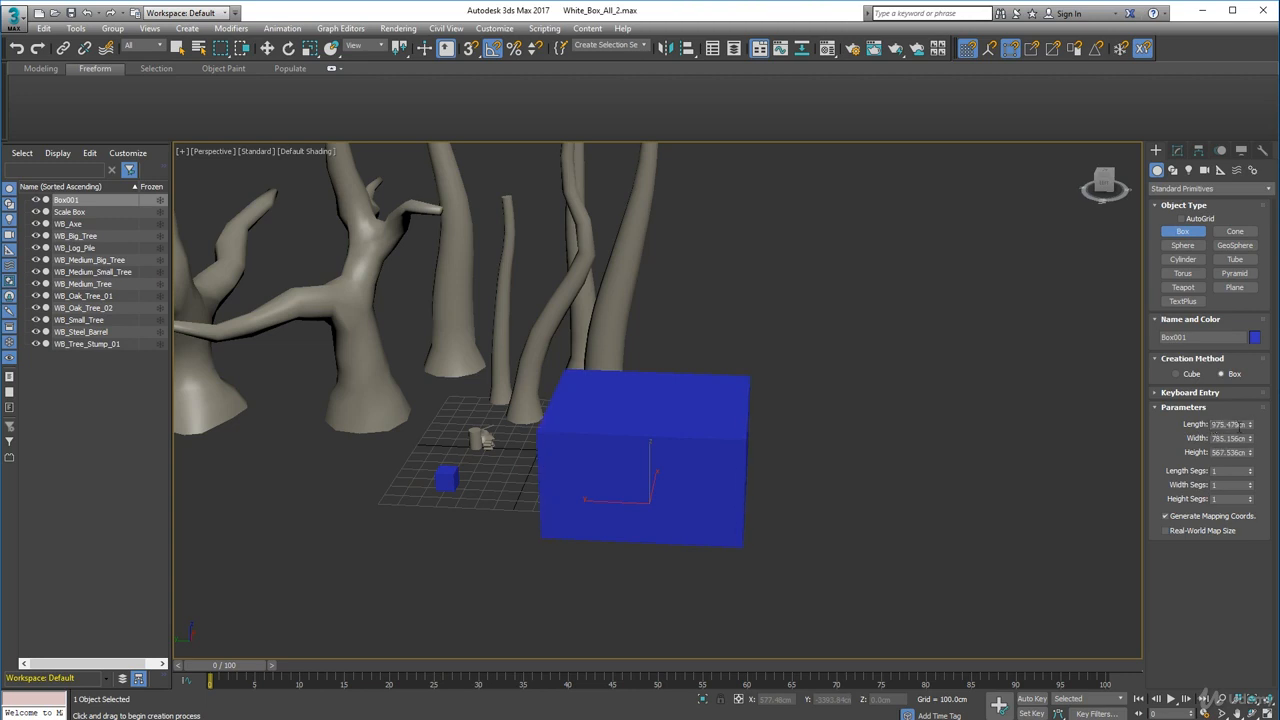
double_click(1214, 424)
key(Return)
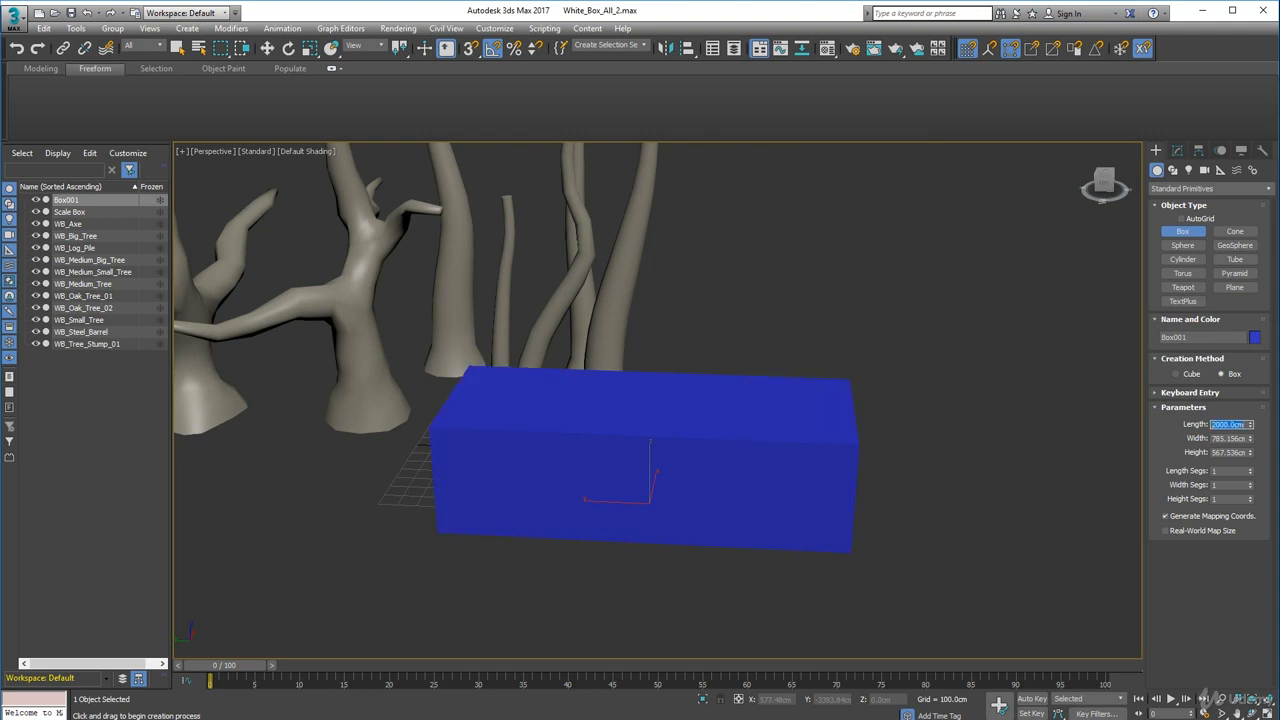
- Set the new box's width to 1800 cm
click(1250, 435)
drag(1250, 435, 1250, 422)
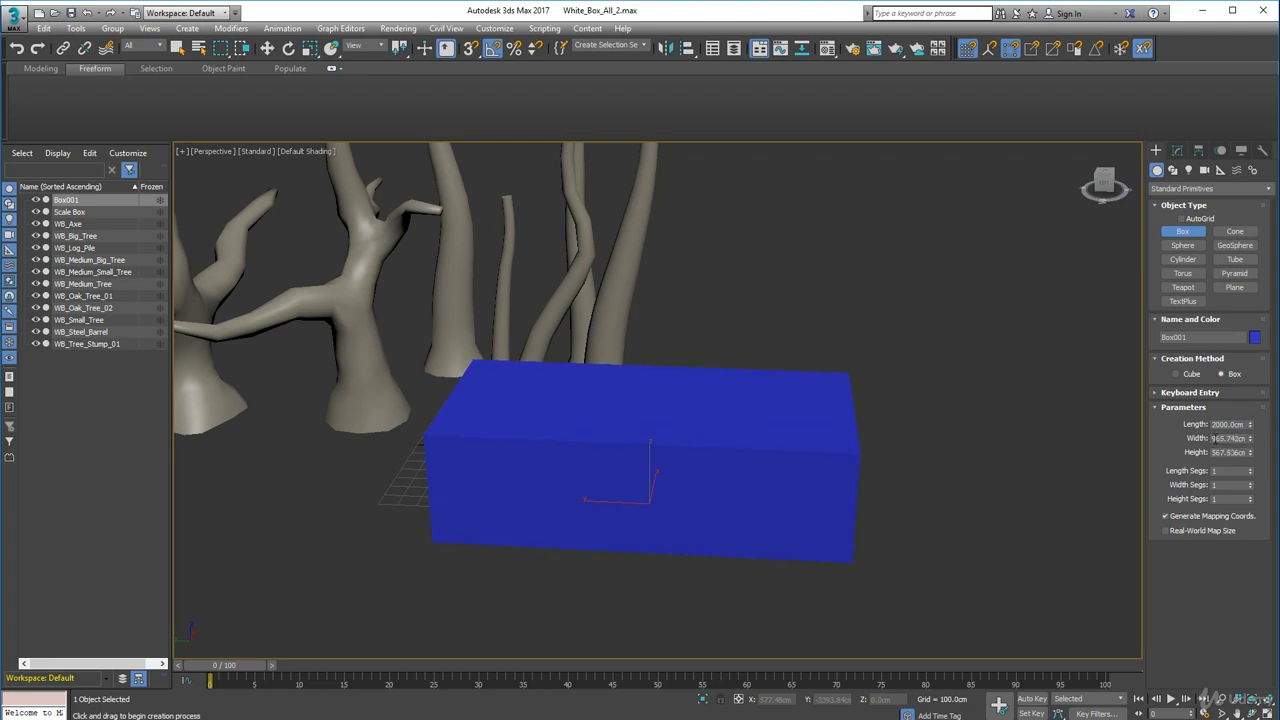
double_click(1213, 438)
key(BackSpace)
text(1800)
key(Return)
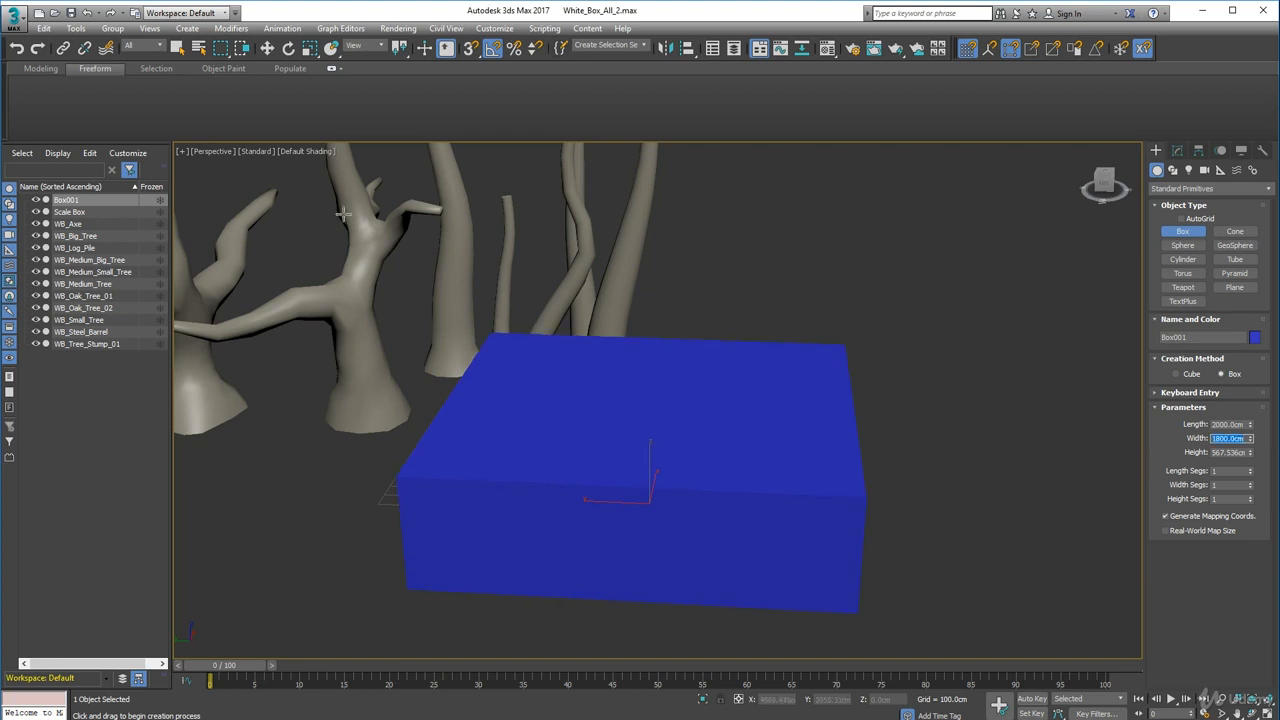
- Reposition the new box with the Move tool so it sits on the grid beside the scale box
click(267, 48)
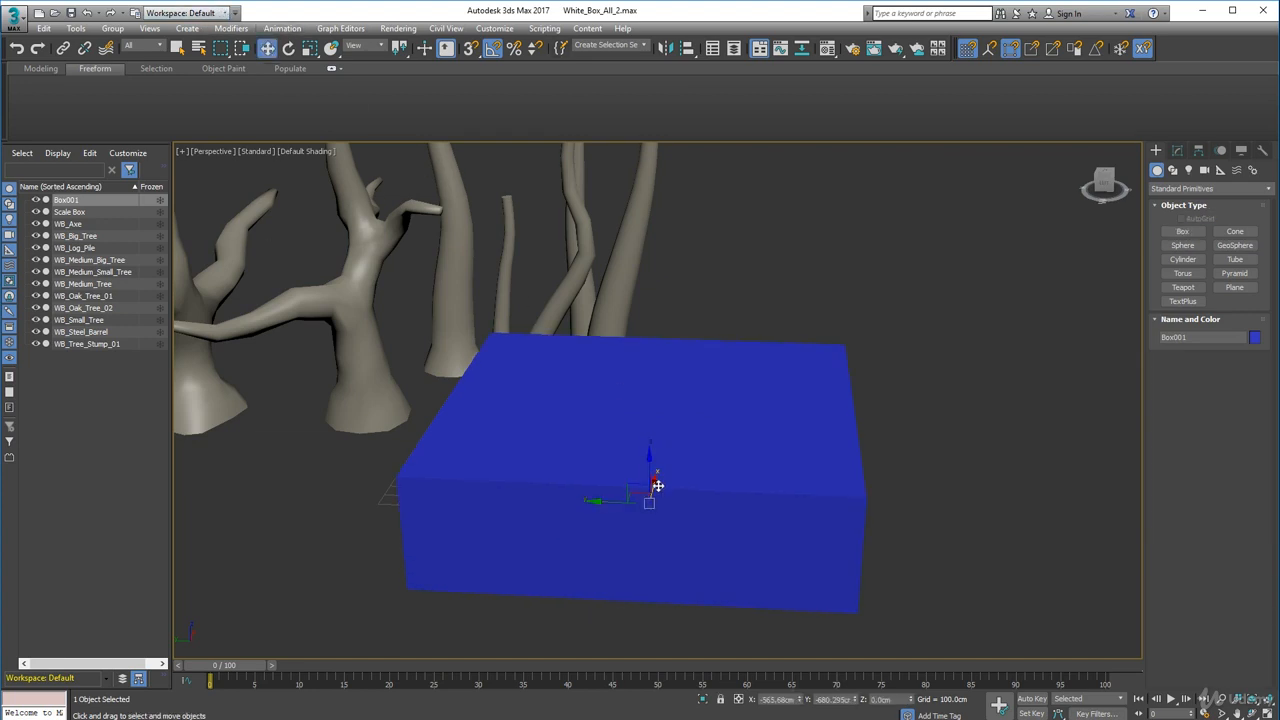
drag(656, 480, 686, 403)
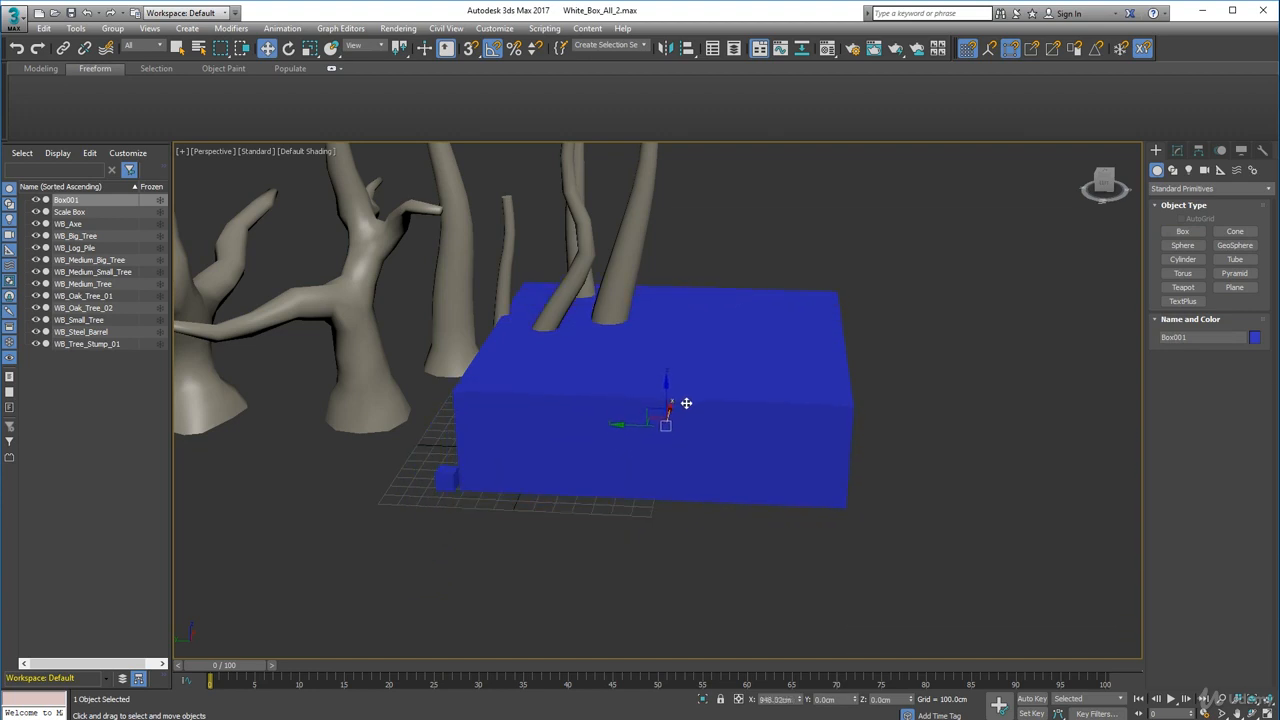
click(447, 478)
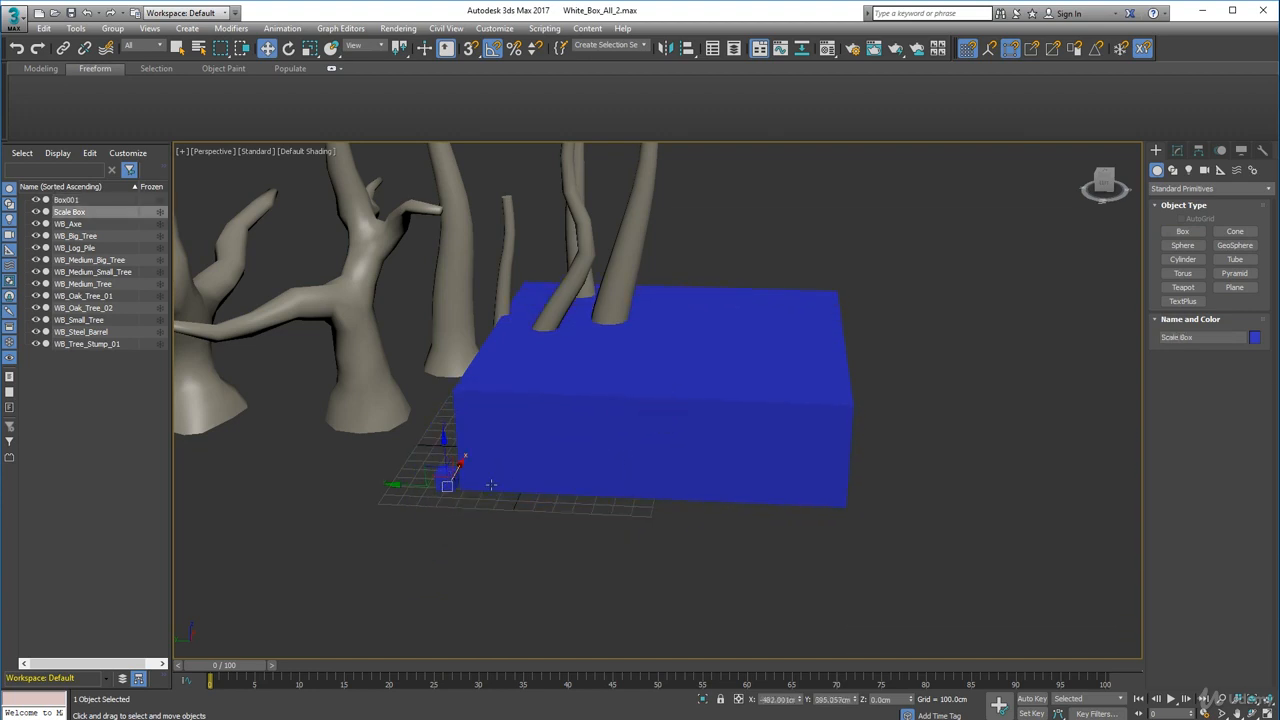
key(alt)
drag(394, 483, 343, 466)
click(511, 437)
mouse_move(611, 423)
mouse_down()
mouse_move(931, 482)
mouse_move(766, 480)
mouse_up()
- Frame the new box in the viewport and switch the viewport shading to Edged Faces
key(z)
click(296, 151)
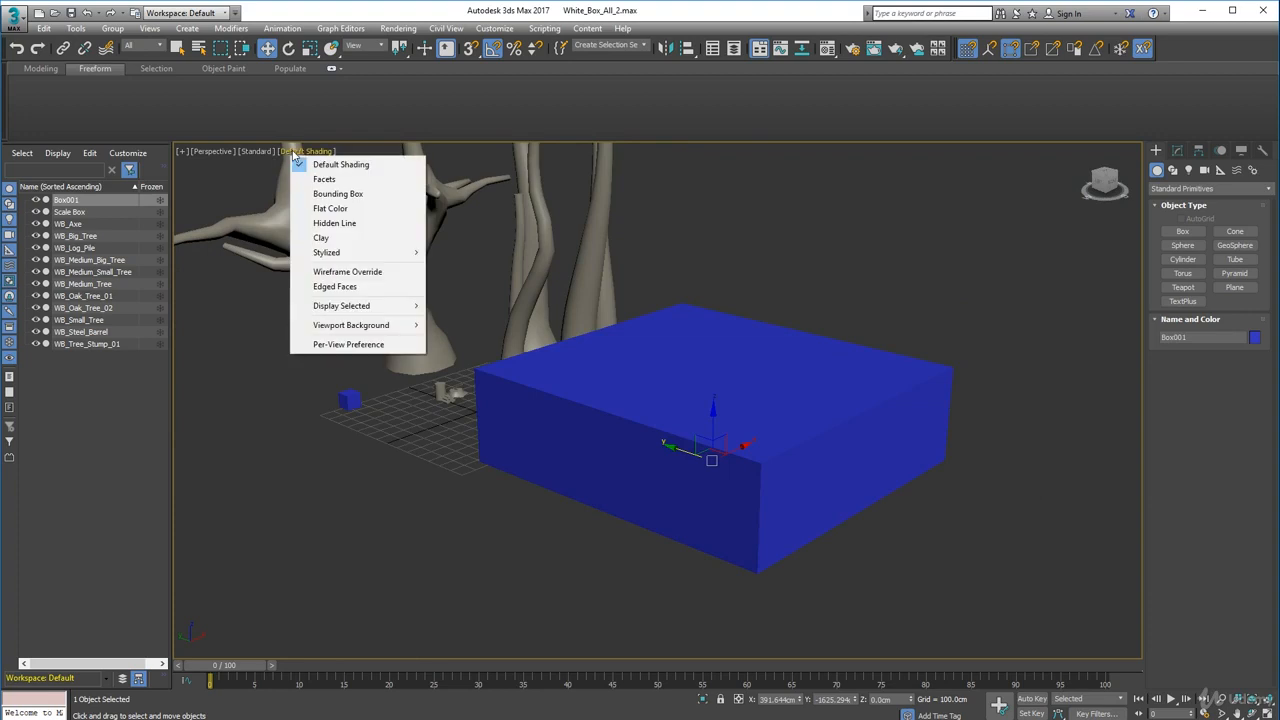
click(334, 286)
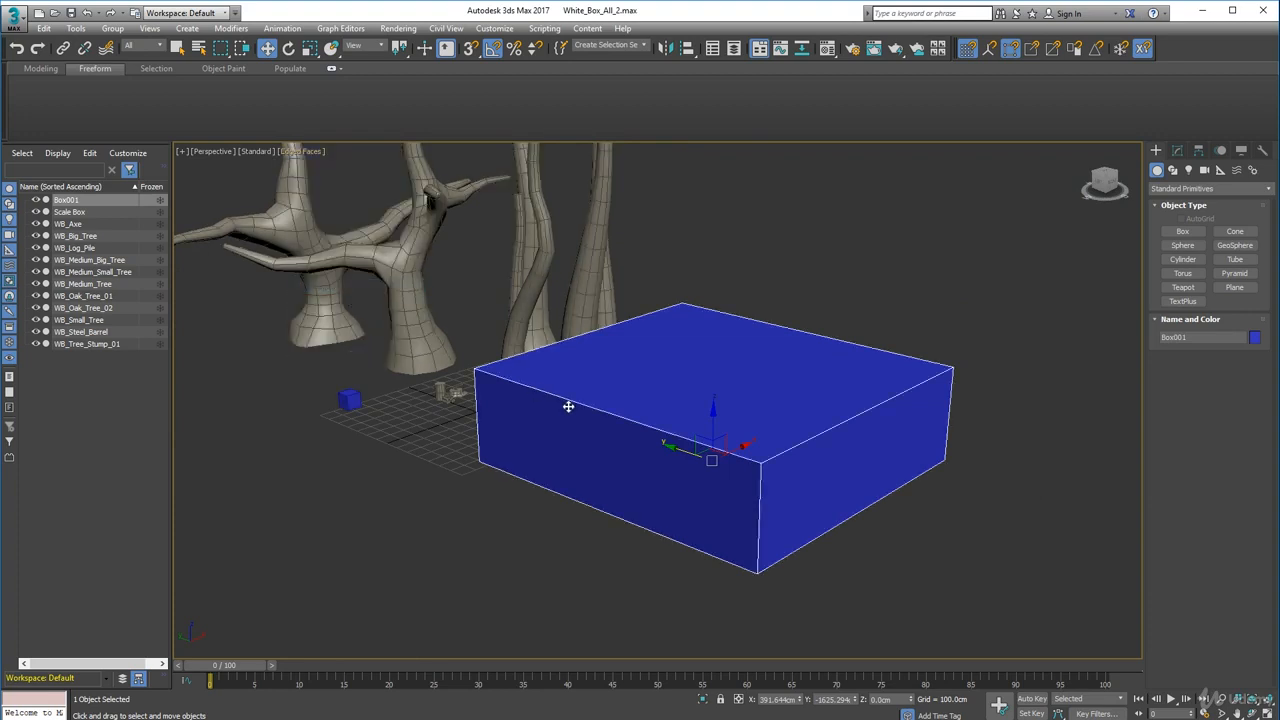
- Compare against the concept image and set the box's height to 500 cm
mouse_move(650, 386)
middle_down()
mouse_move(606, 373)
mouse_move(634, 400)
middle_up()
click(1177, 150)
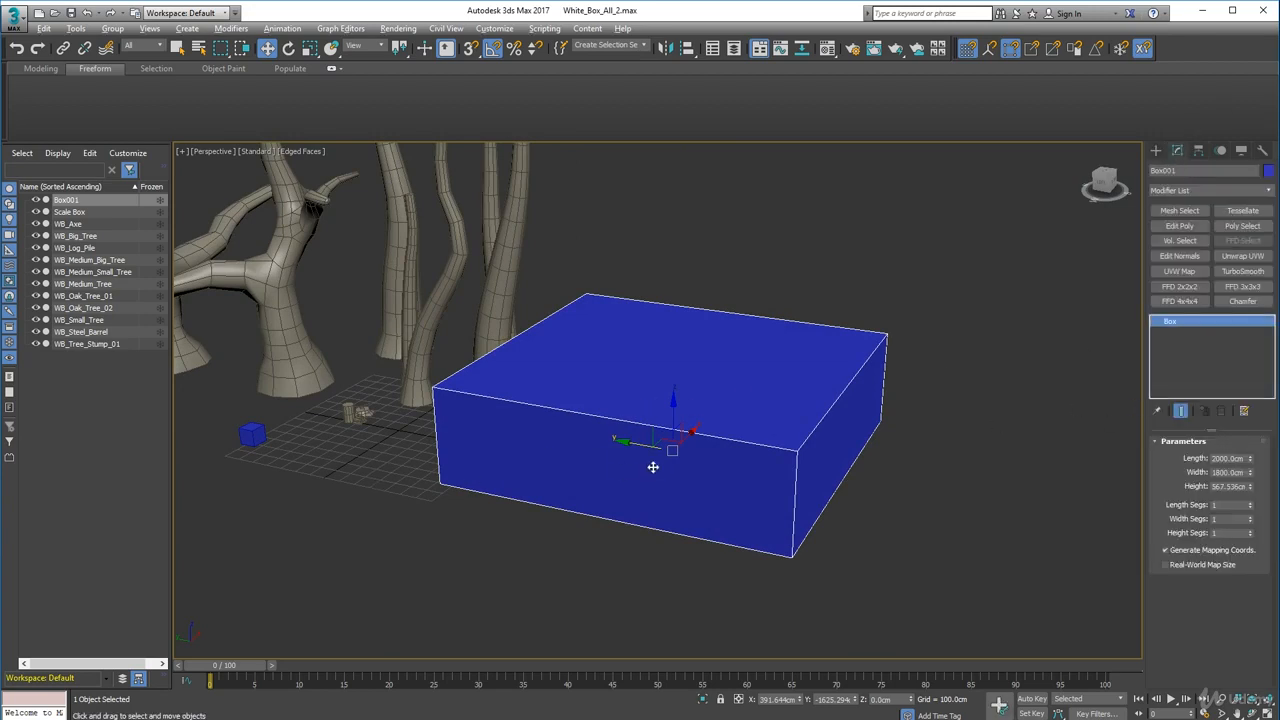
alt+middle_drag(654, 466, 677, 400)
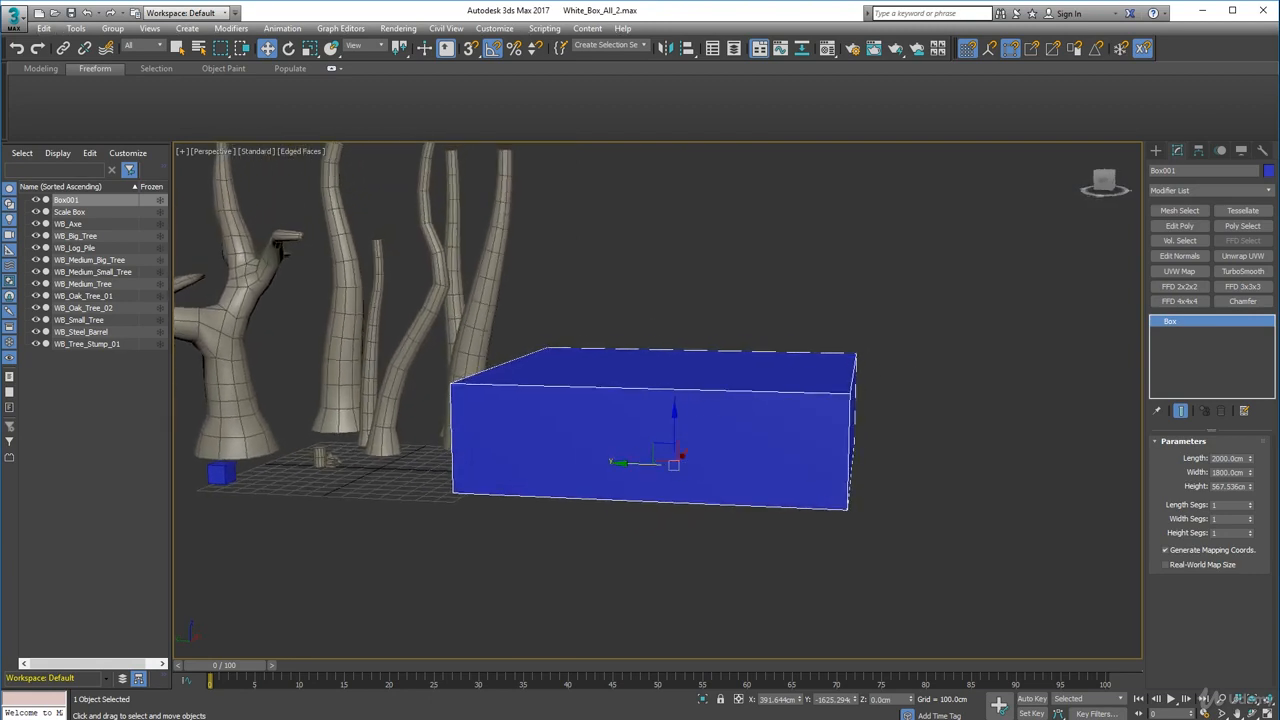
drag(0, 105, 822, 92)
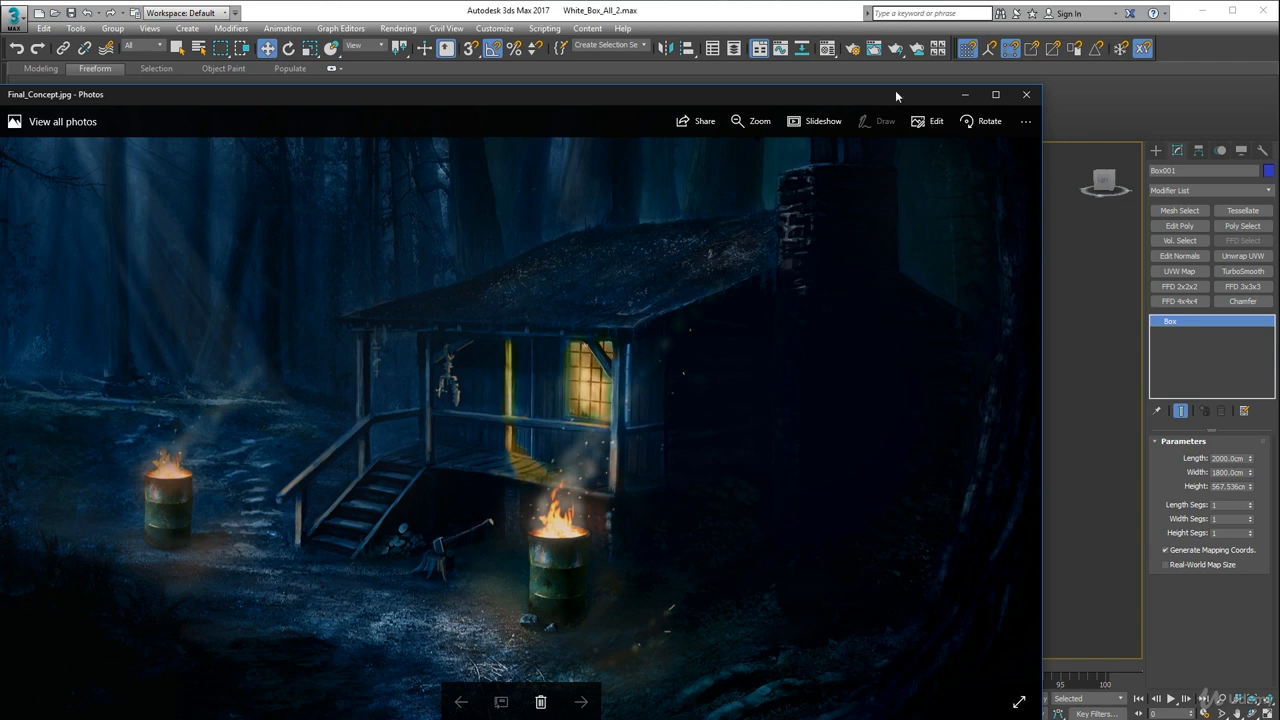
click(964, 94)
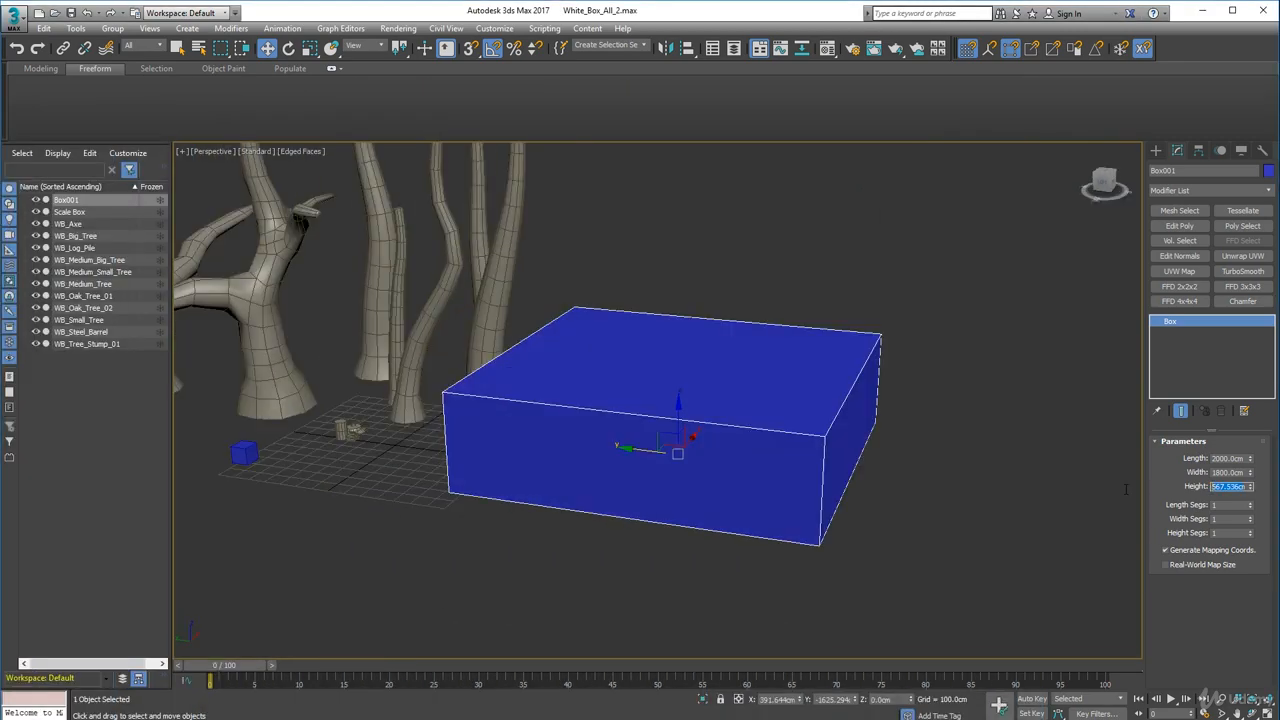
text(500)
key(Return)
- Change the box's object colour to the light beige custom colour
alt+middle_drag(808, 557, 803, 653)
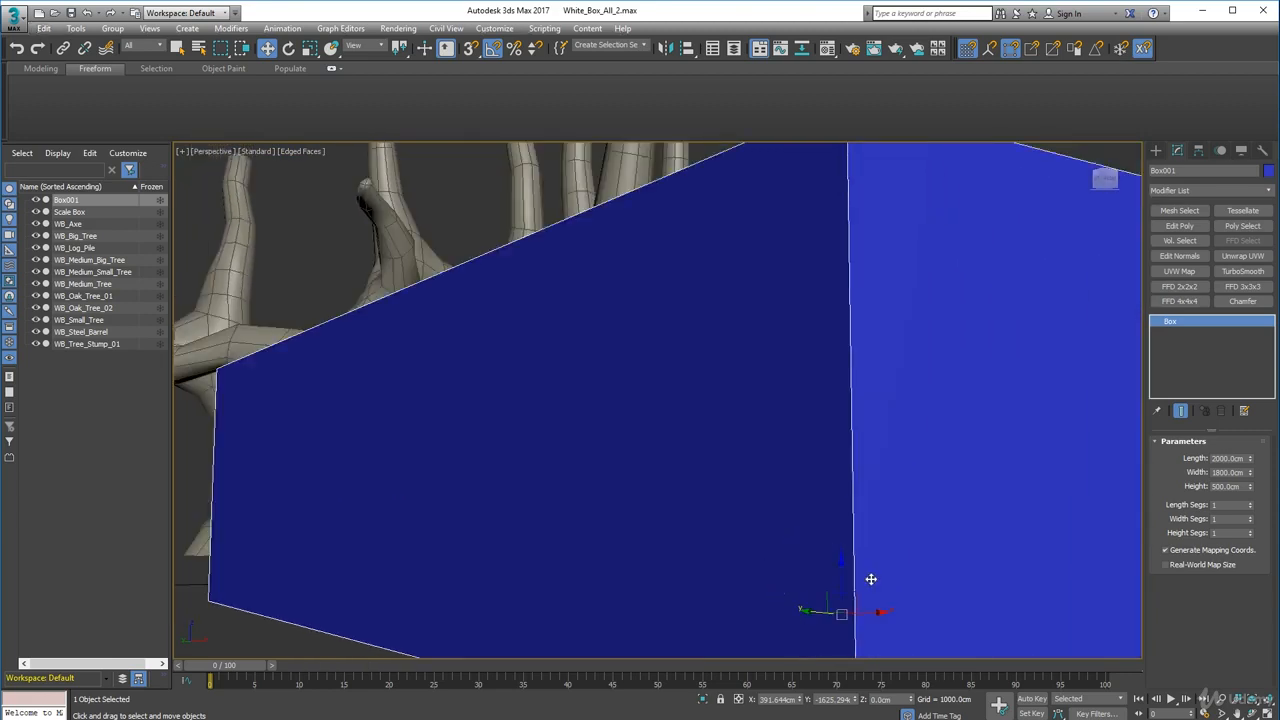
drag(840, 568, 855, 490)
alt+middle_drag(774, 551, 770, 478)
middle_drag(770, 478, 1056, 444)
middle_drag(1056, 444, 788, 463)
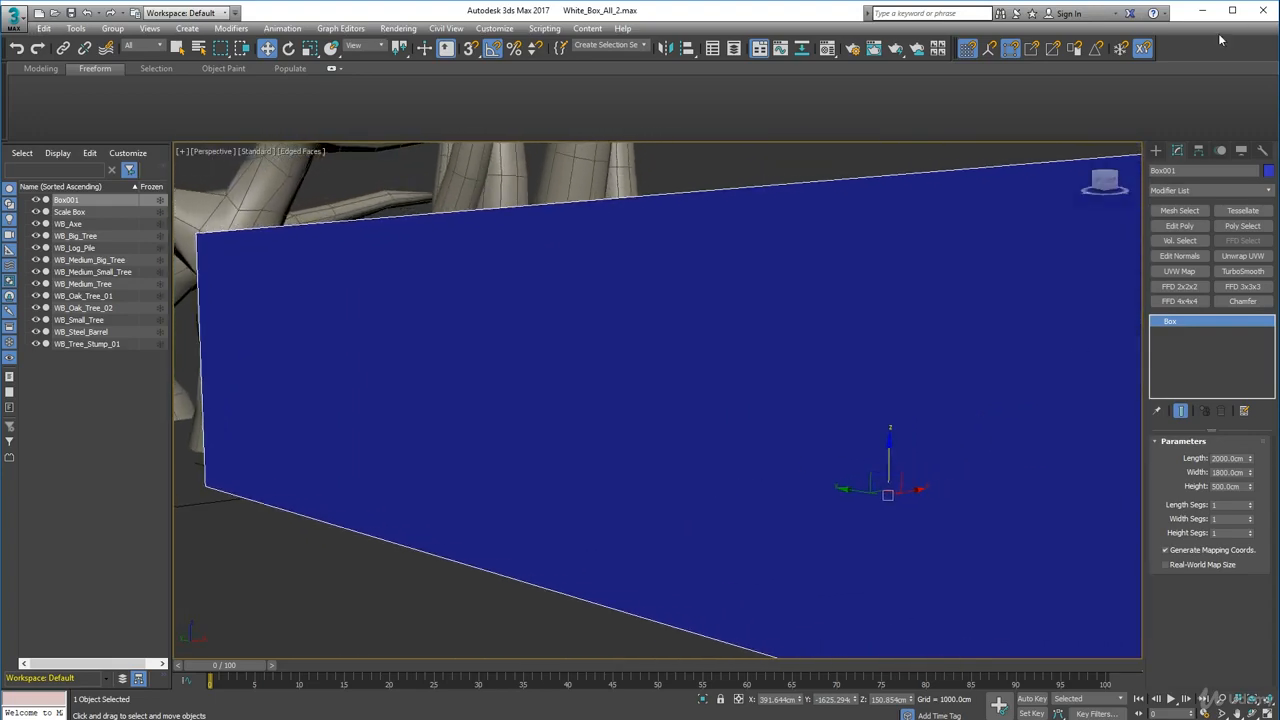
click(1268, 171)
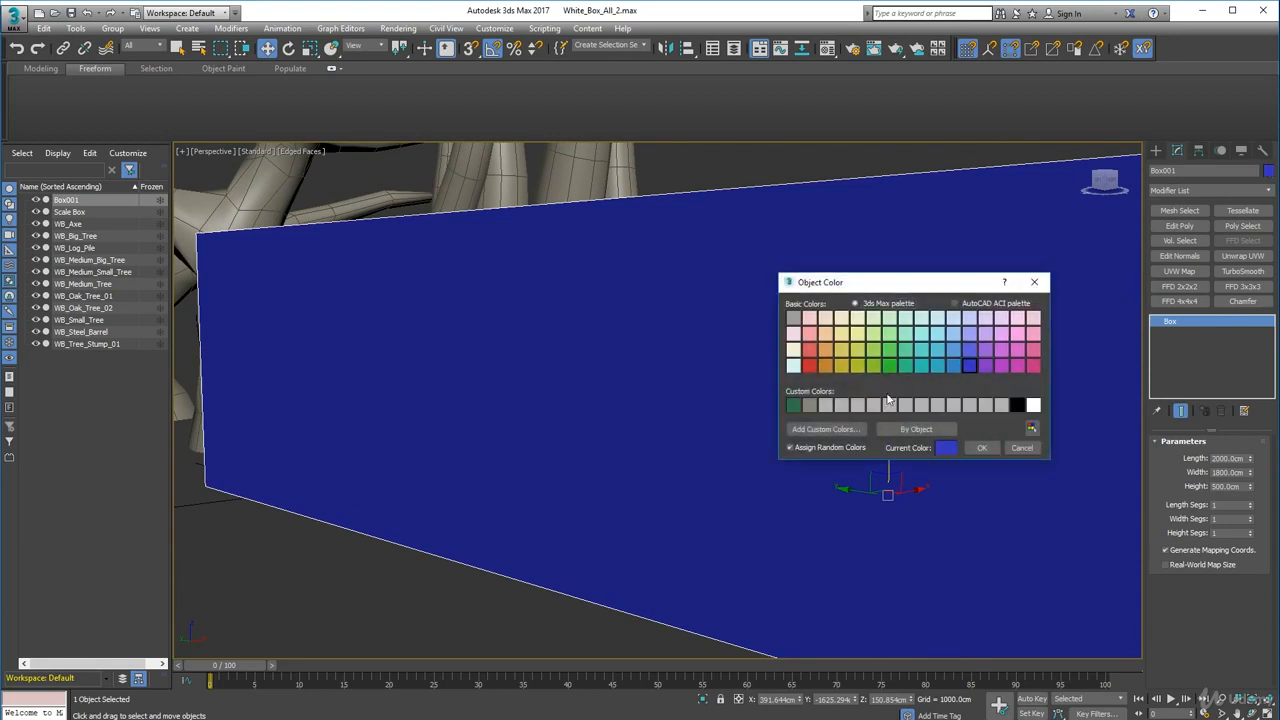
click(809, 404)
click(983, 449)
- Set the box's length segments to 5 and height segments to 3
scroll(831, 443, down, 3)
middle_drag(840, 383, 580, 303)
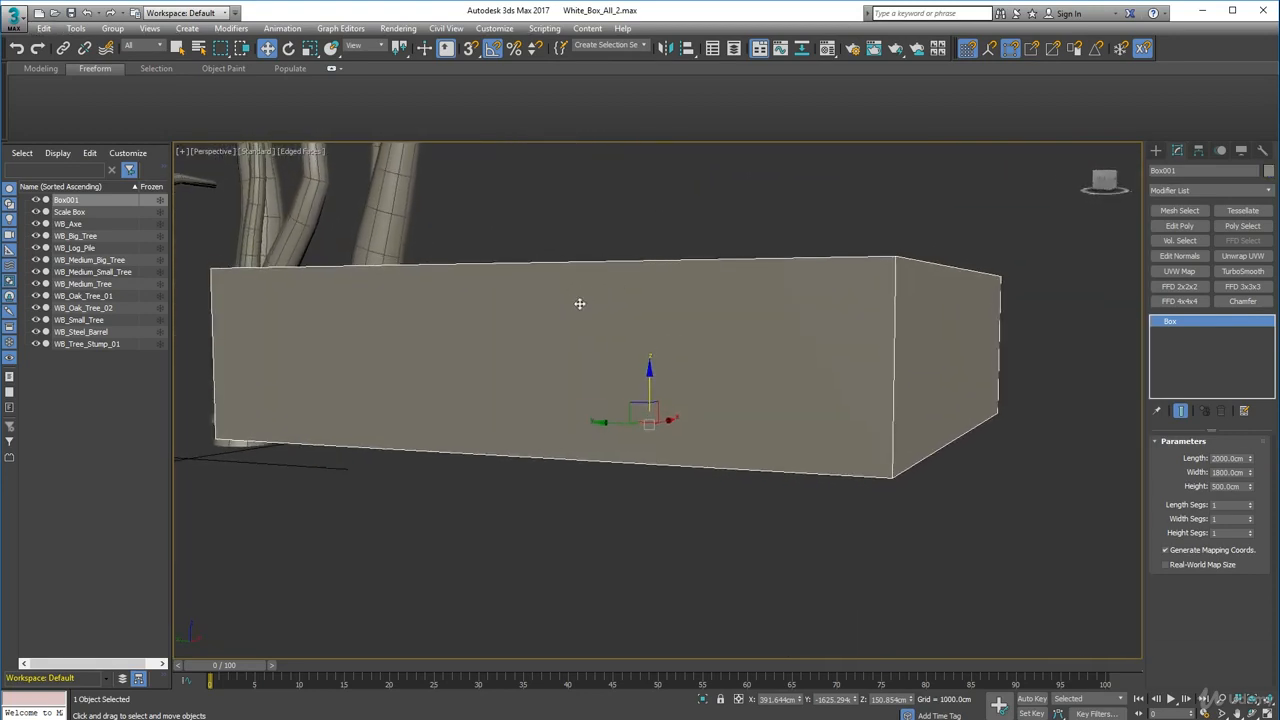
click(1249, 503)
click(1249, 503)
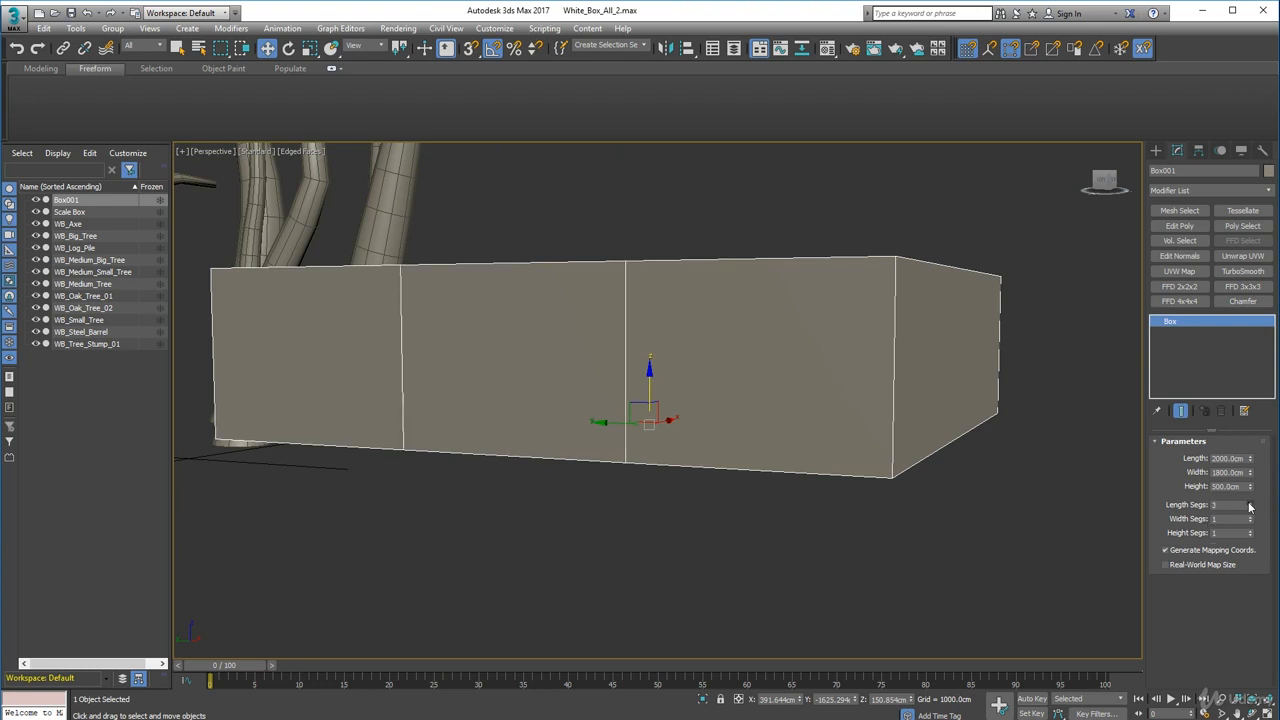
click(1249, 503)
click(1249, 503)
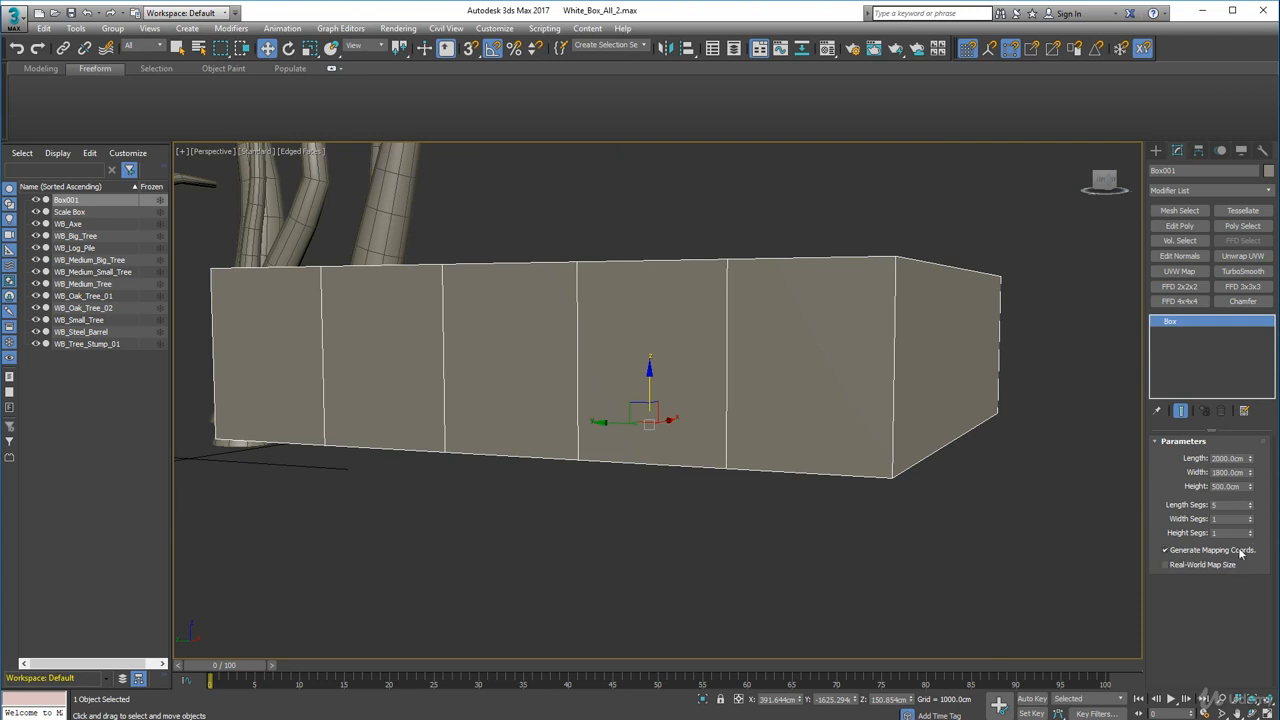
click(1250, 531)
click(1250, 531)
- Convert the box to an Editable Poly
alt+middle_drag(700, 414, 671, 386)
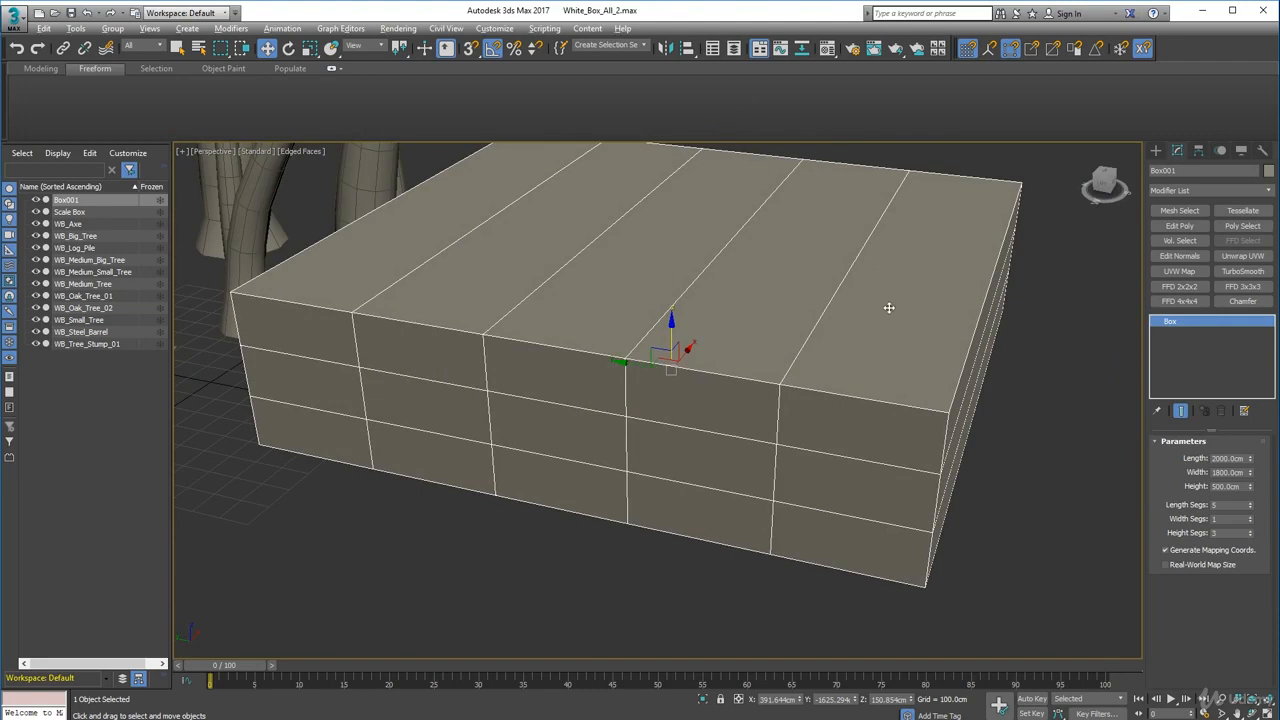
alt+middle_drag(889, 306, 1085, 312)
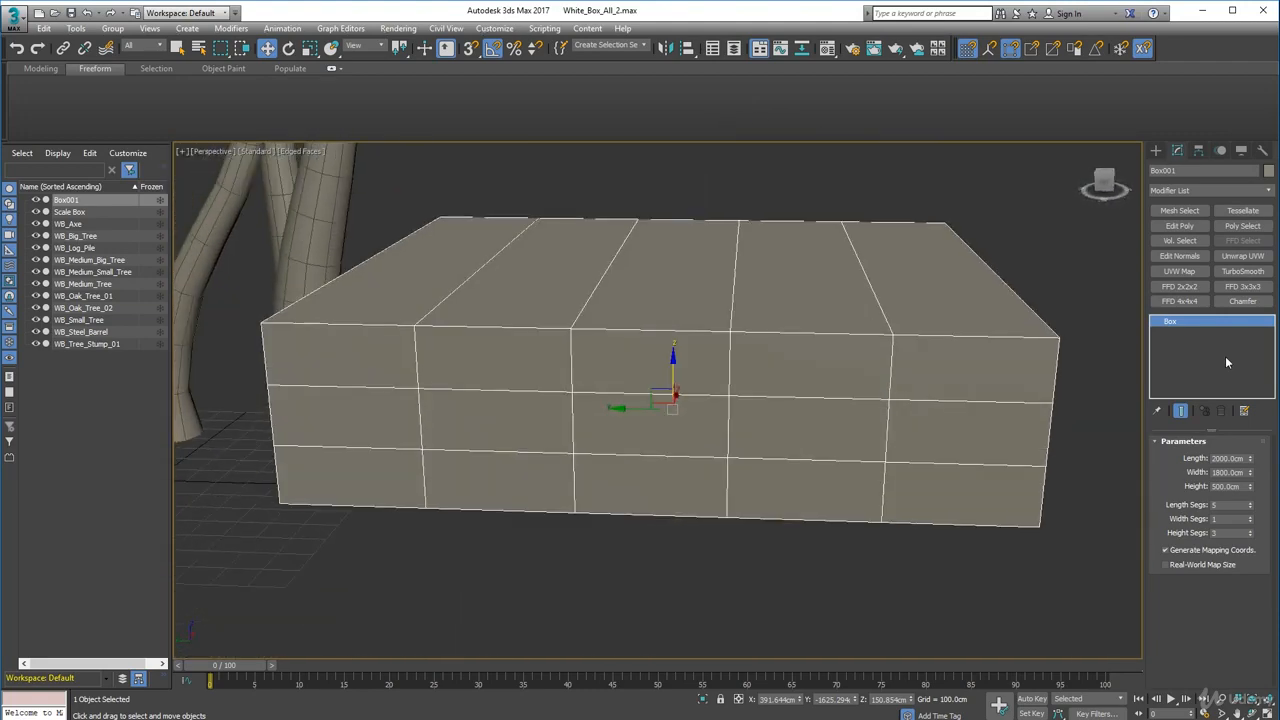
right_click(942, 486)
mouse_move(980, 622)
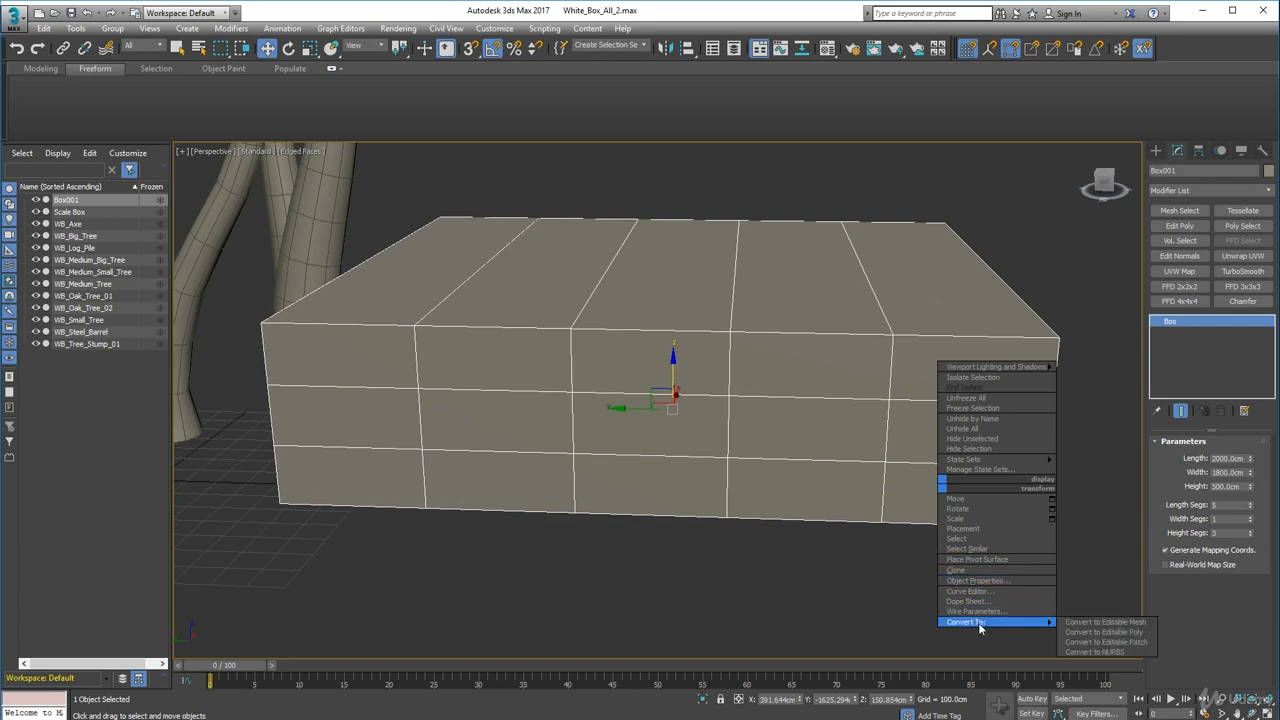
click(1089, 633)
- Set the box's absolute Z position to 0 cm using the Move transform type-in
alt+middle_drag(686, 514, 688, 467)
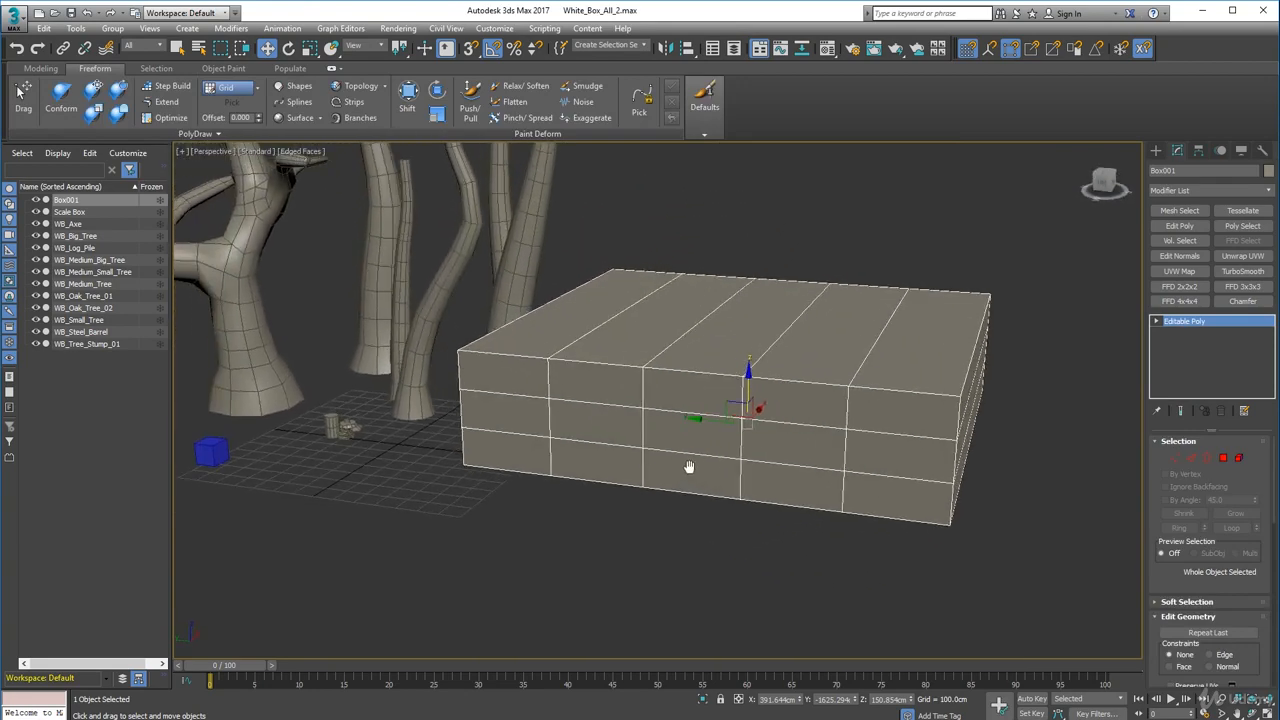
alt+middle_drag(649, 401, 683, 391)
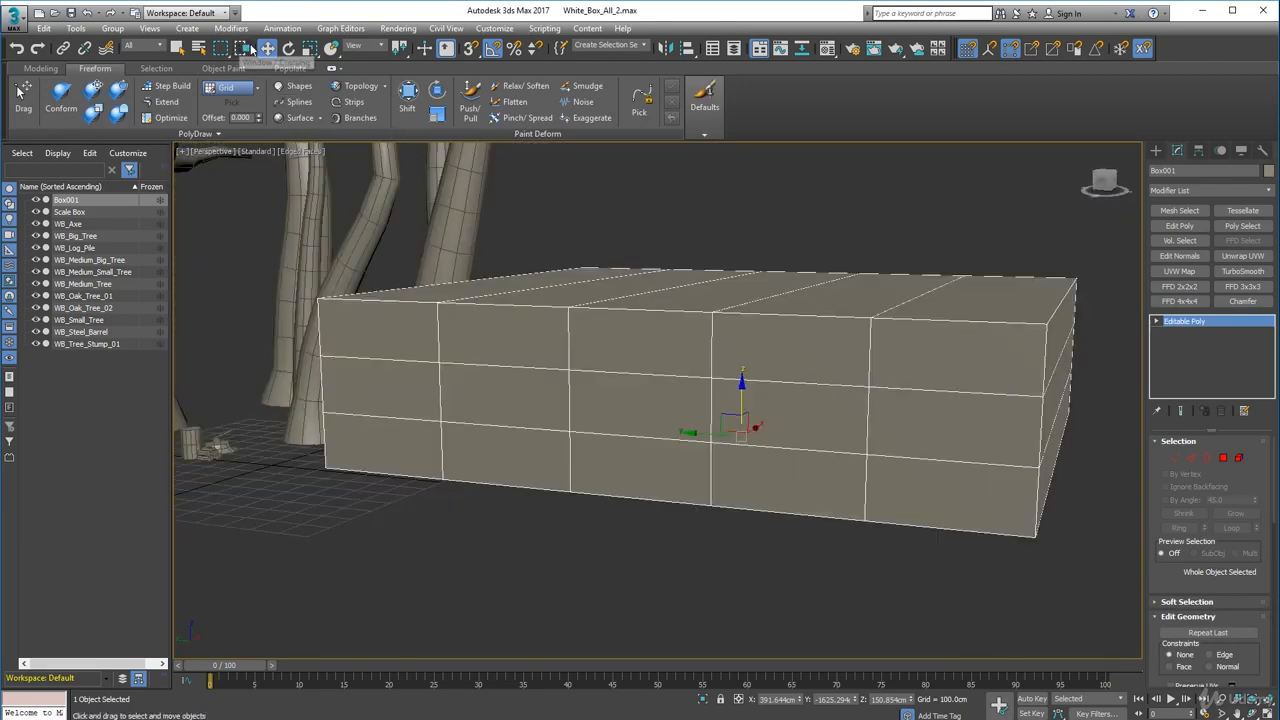
right_click(267, 48)
drag(429, 349, 369, 350)
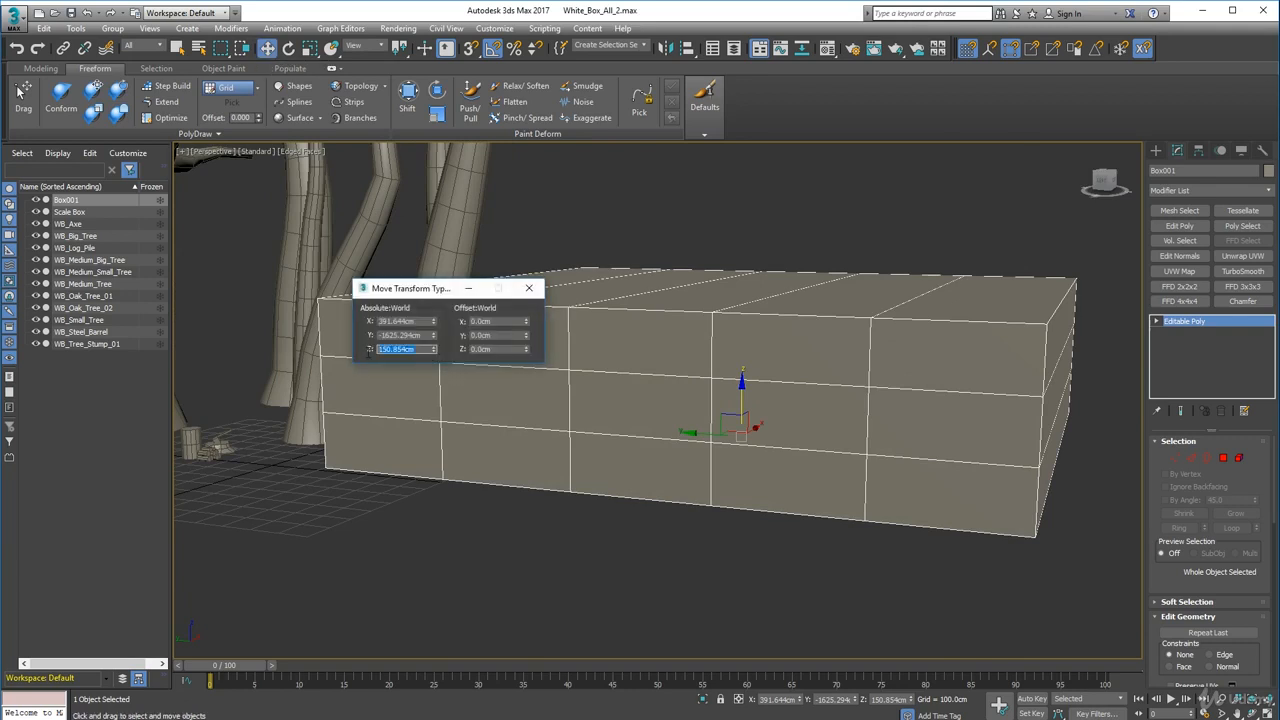
key(Return)
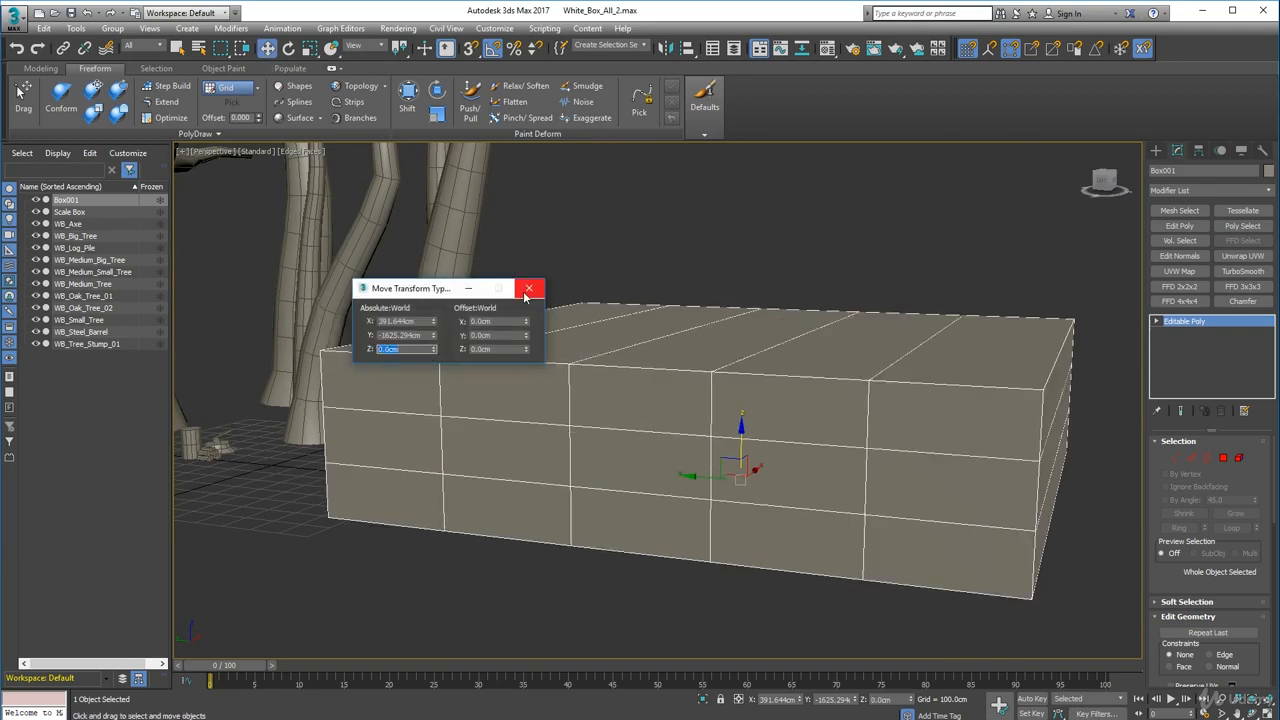
click(527, 289)
- Switch to Edge sub-object mode and select vertical edge loops across the box's front
middle_drag(581, 512, 642, 383)
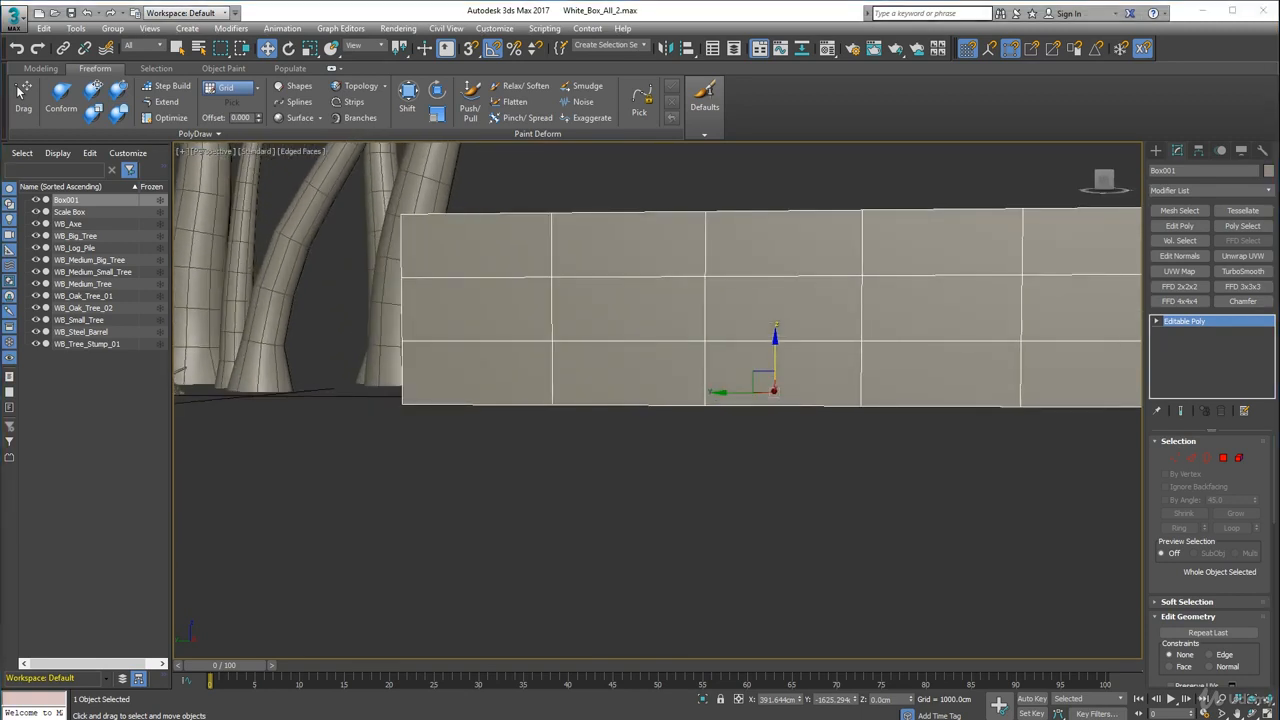
drag(0, 112, 792, 80)
alt+middle_drag(794, 320, 746, 314)
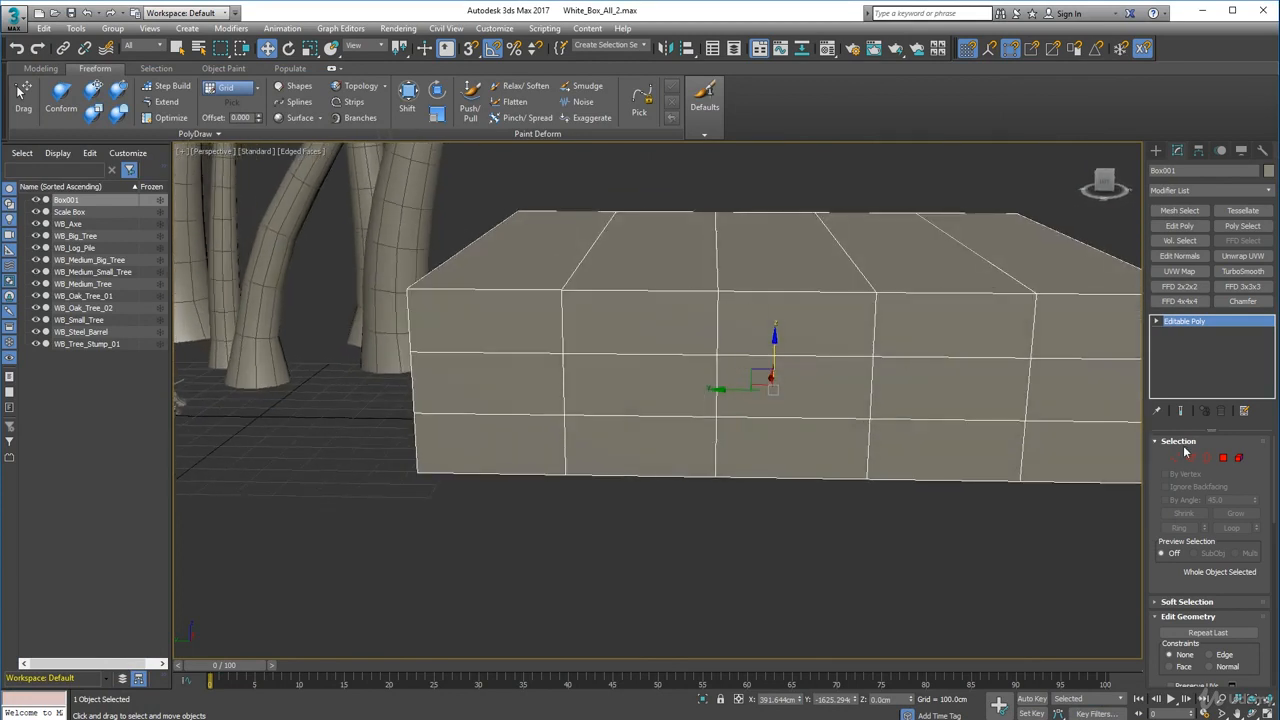
click(1176, 457)
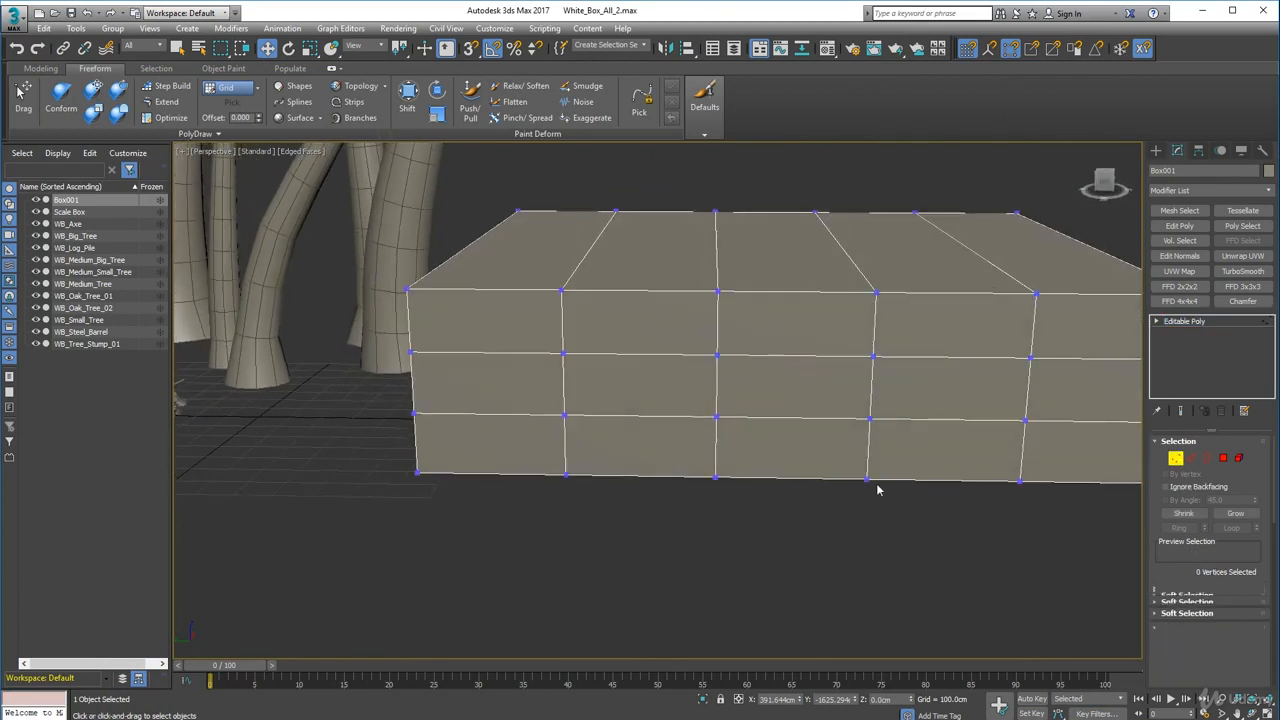
click(1192, 457)
double_click(567, 326)
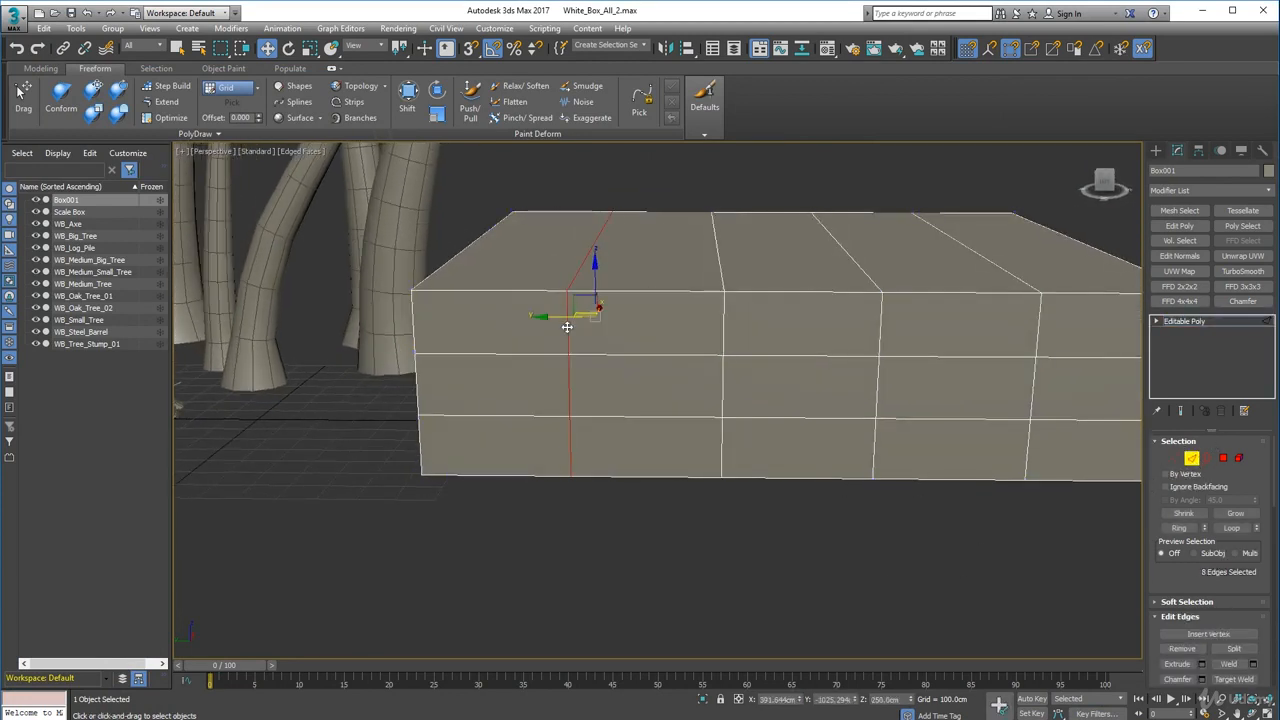
mouse_move(623, 386)
alt+middle_down()
mouse_move(626, 341)
mouse_move(627, 393)
alt+middle_up()
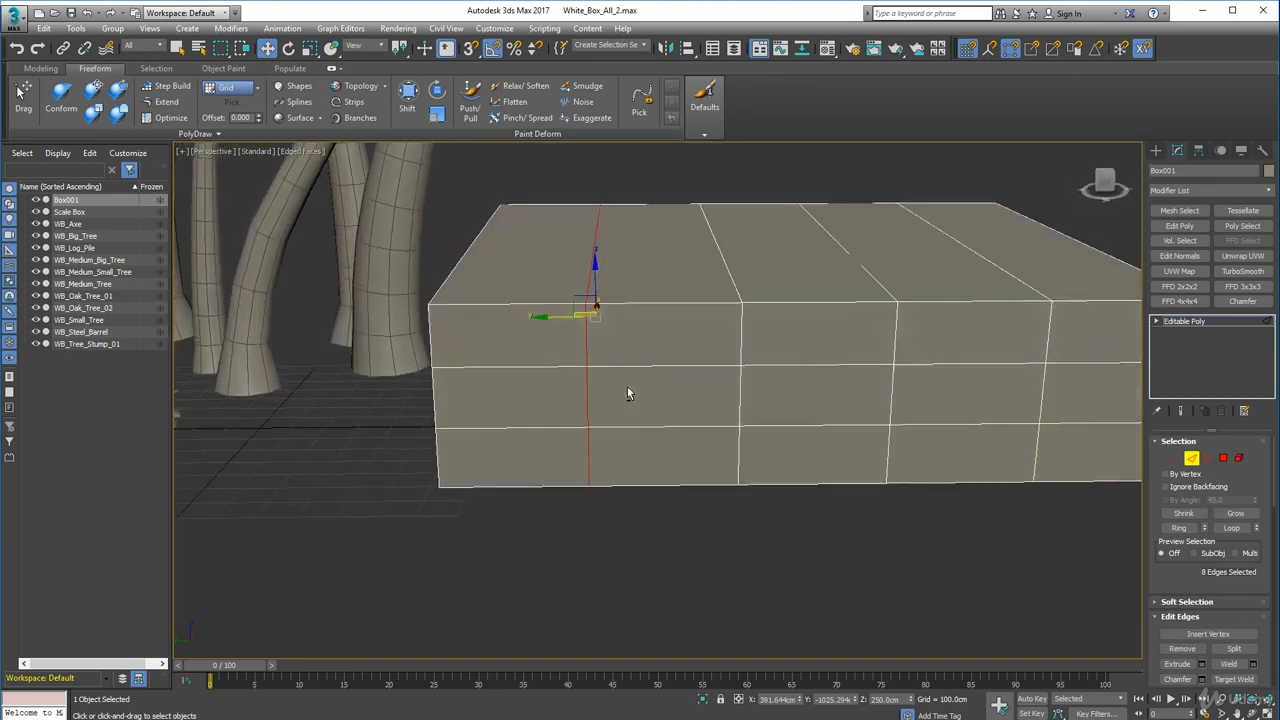
ctrl+double_click(740, 346)
alt+middle_drag(740, 346, 712, 395)
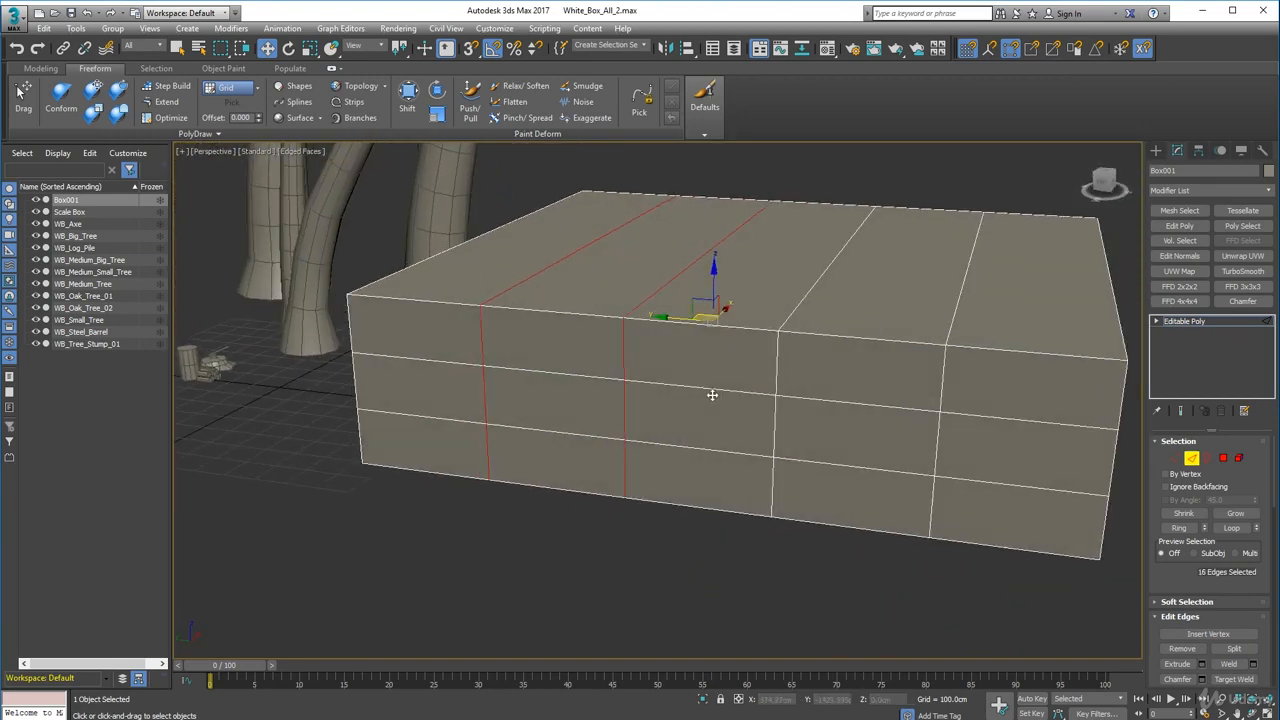
- Select the two vertical edge loops near the box's middle and move them toward its left end
double_click(775, 373)
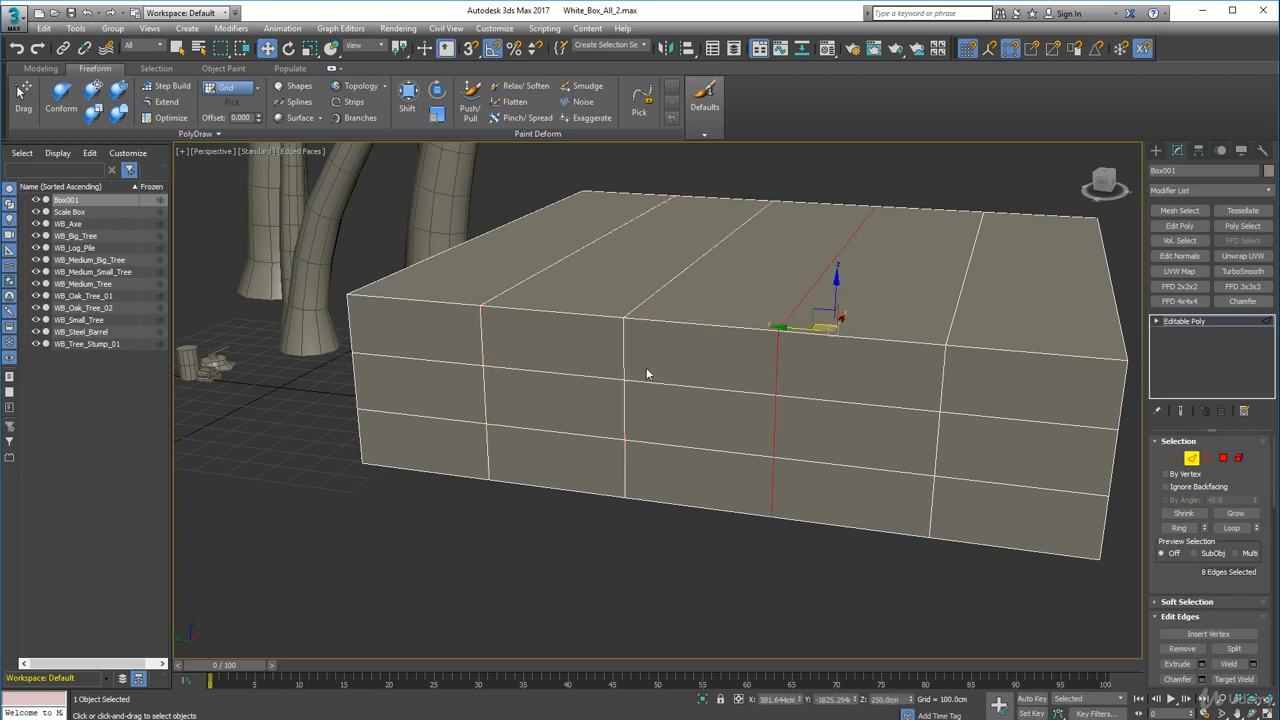
alt+middle_drag(646, 374, 563, 386)
ctrl+double_click(564, 386)
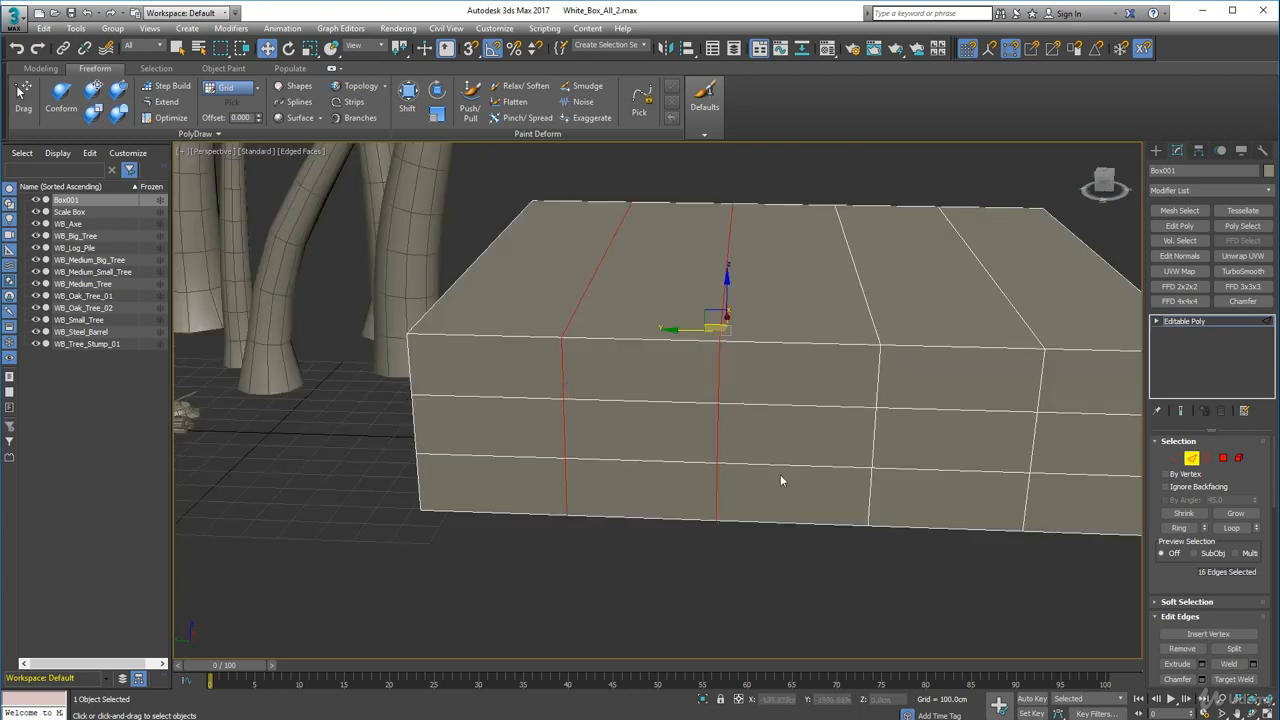
middle_drag(780, 481, 736, 437)
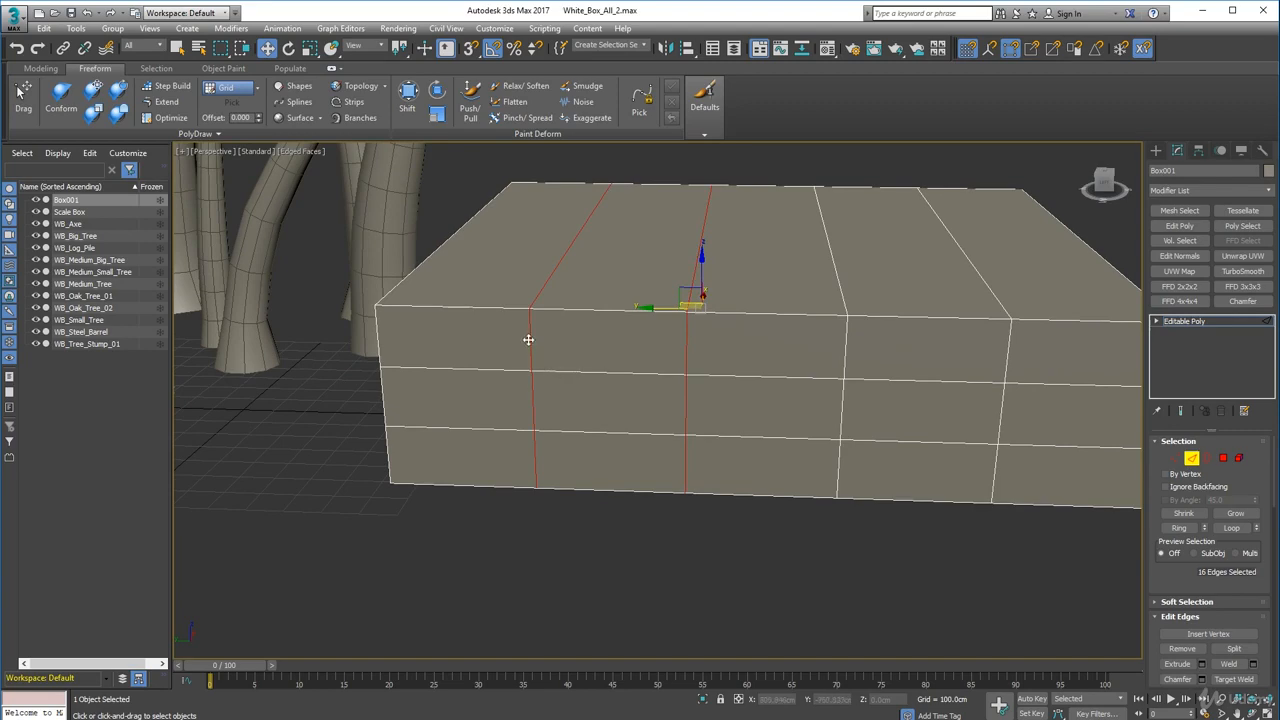
alt+middle_drag(529, 348, 589, 360)
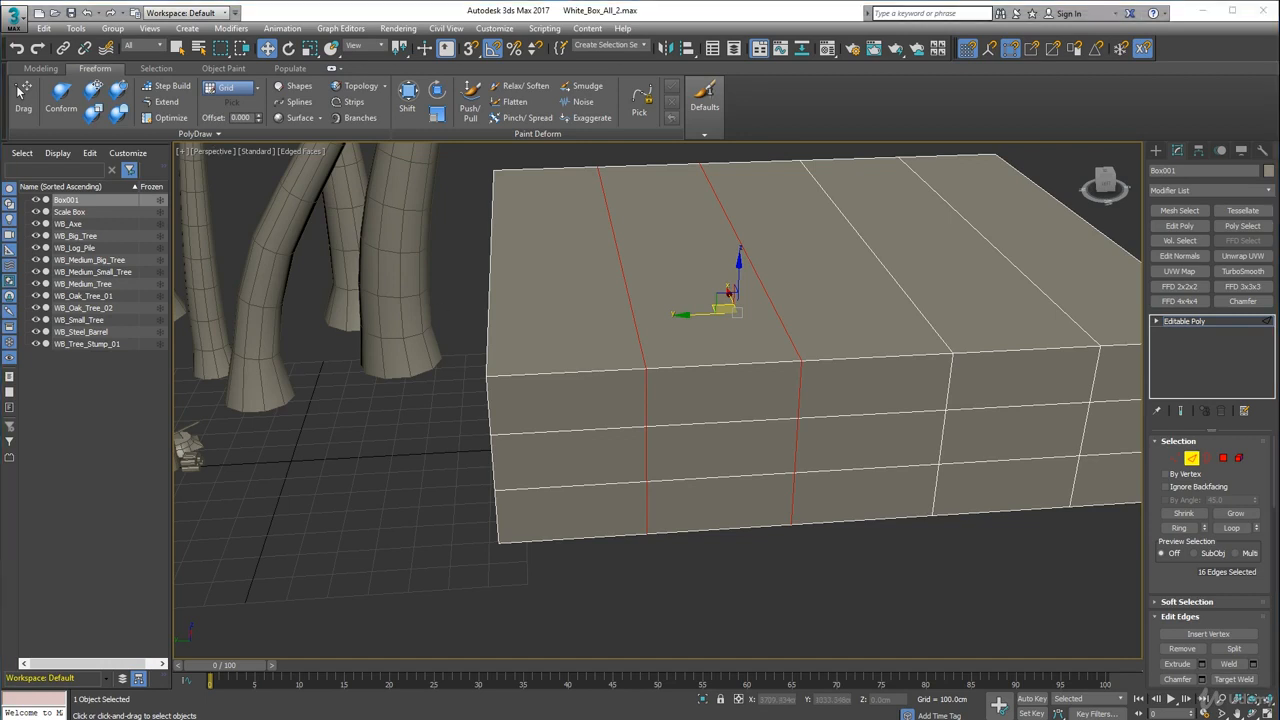
alt+middle_drag(793, 506, 791, 429)
ctrl+double_click(786, 429)
alt+click(473, 430)
alt+middle_drag(473, 430, 418, 262)
alt+drag(528, 582, 545, 594)
alt+middle_drag(545, 594, 748, 574)
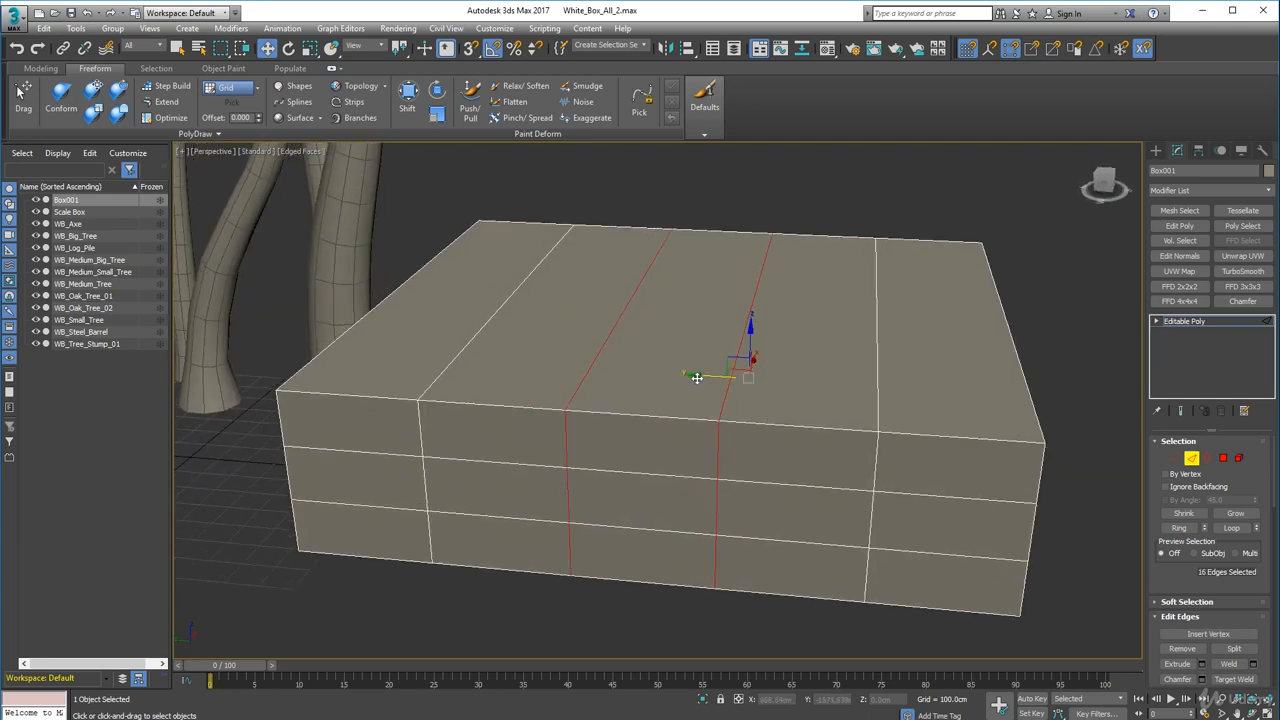
drag(697, 377, 615, 375)
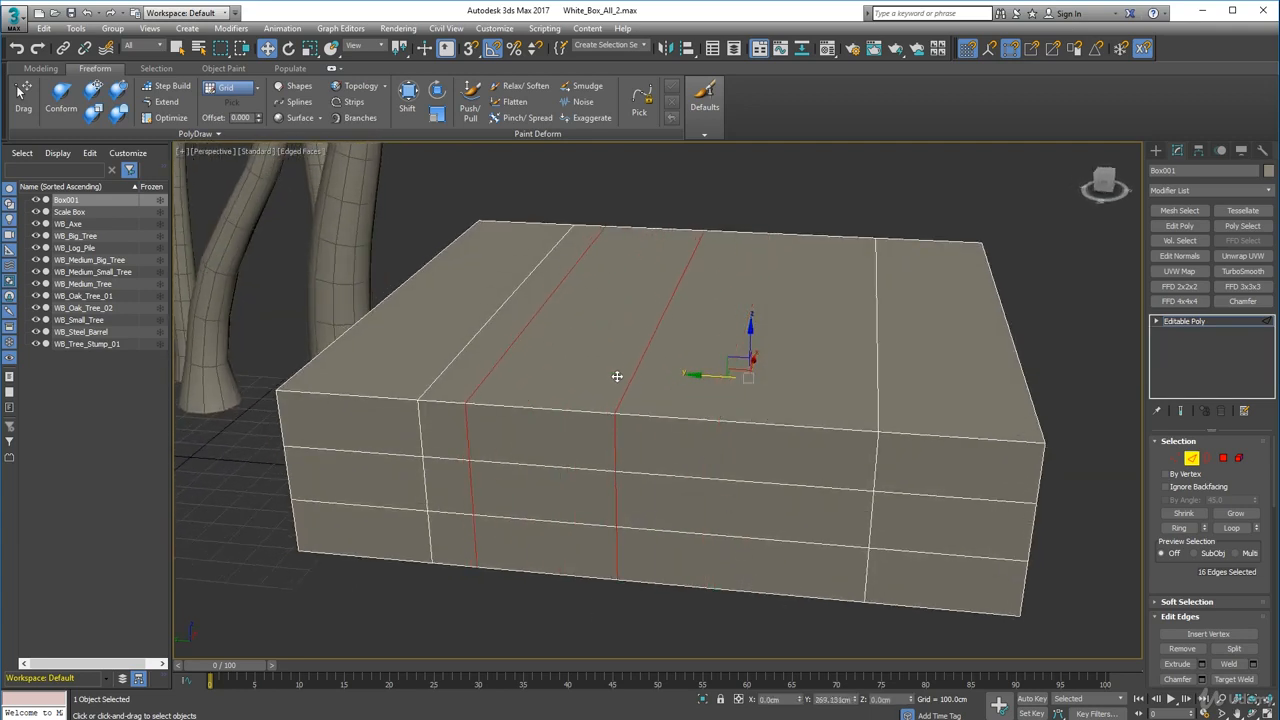
- Add the leftmost vertical loop to the selection and shift the three loops slightly right
ctrl+double_click(456, 360)
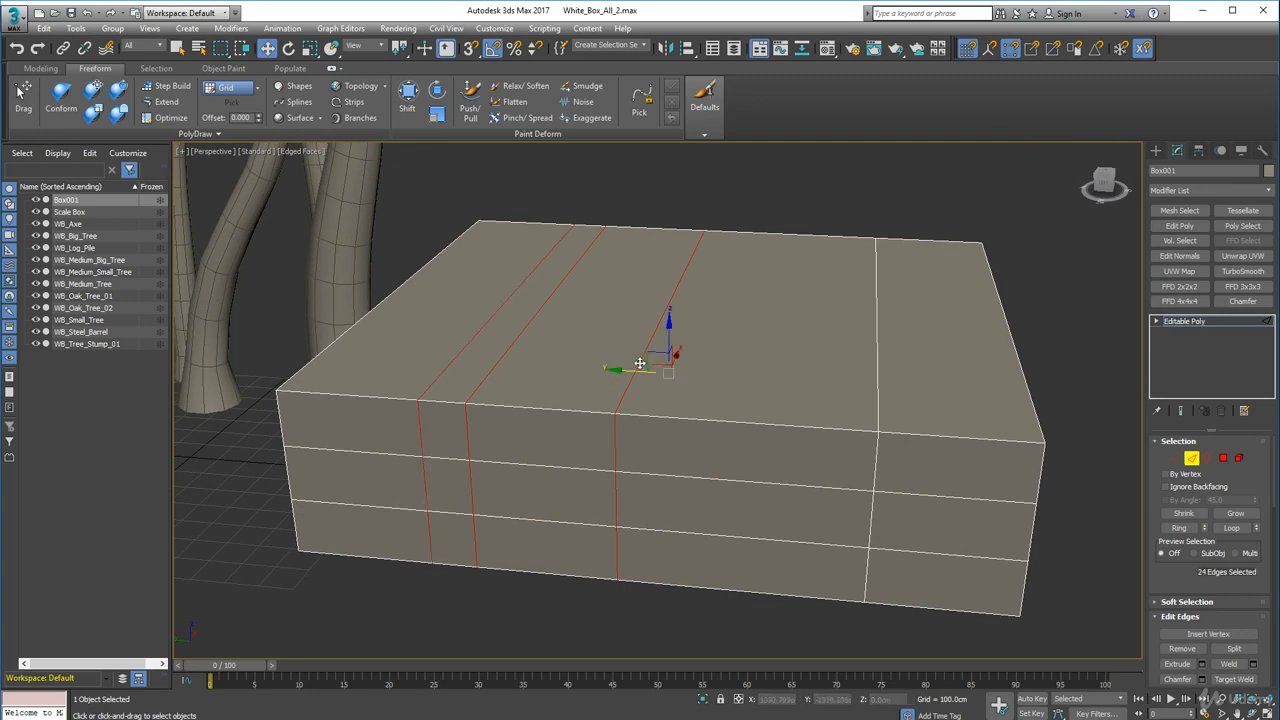
mouse_move(615, 371)
mouse_down()
mouse_move(594, 369)
mouse_move(637, 377)
mouse_up()
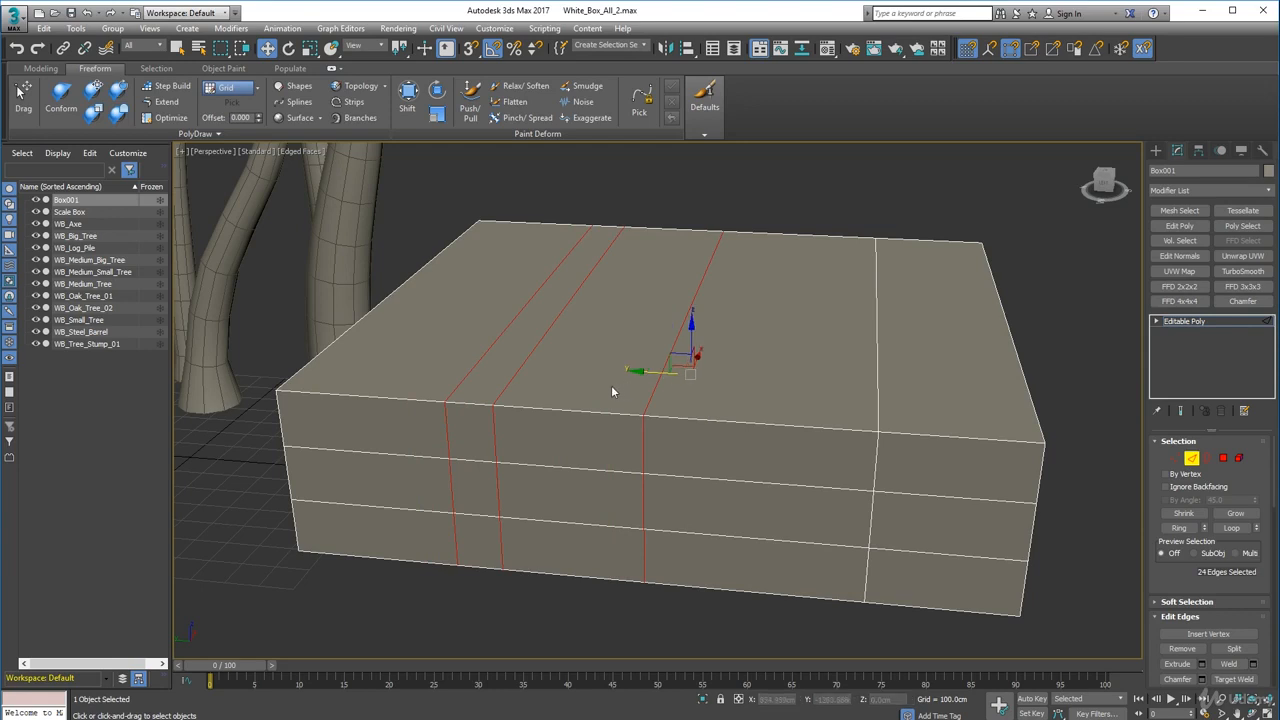
- Select the single rightmost moved edge loop and move it further right across the box
click(611, 385)
double_click(652, 395)
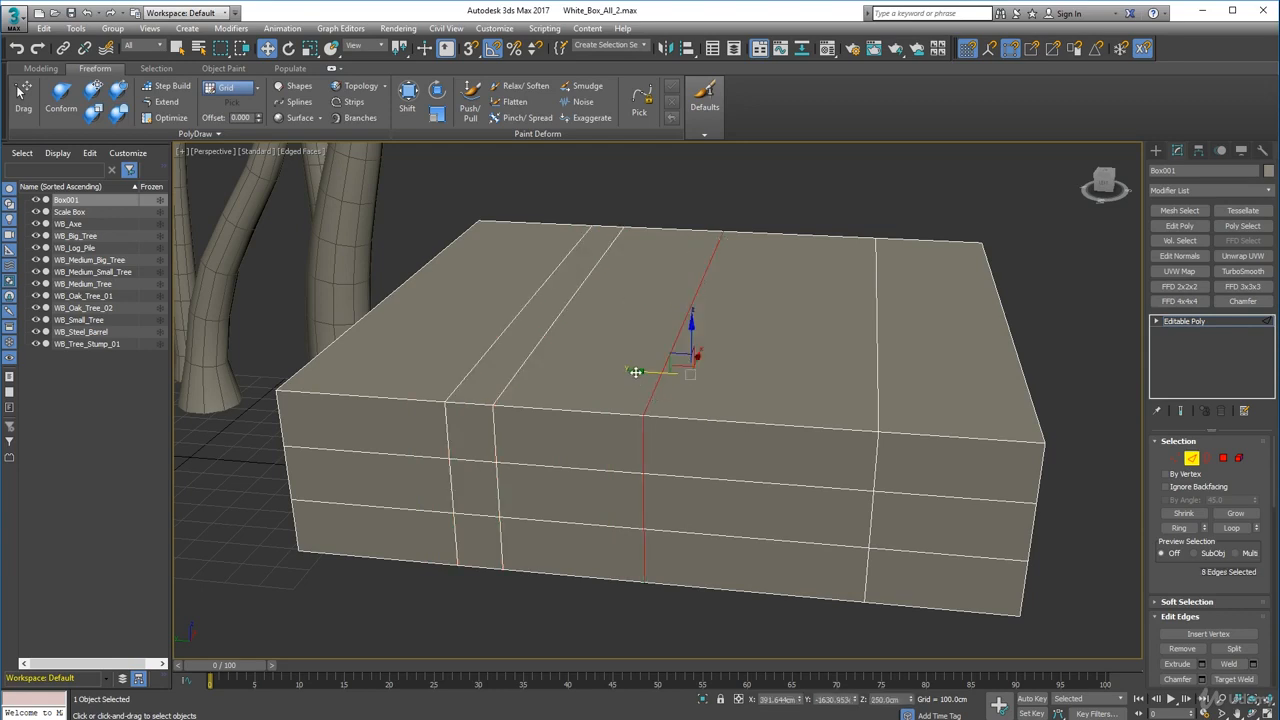
drag(638, 371, 749, 393)
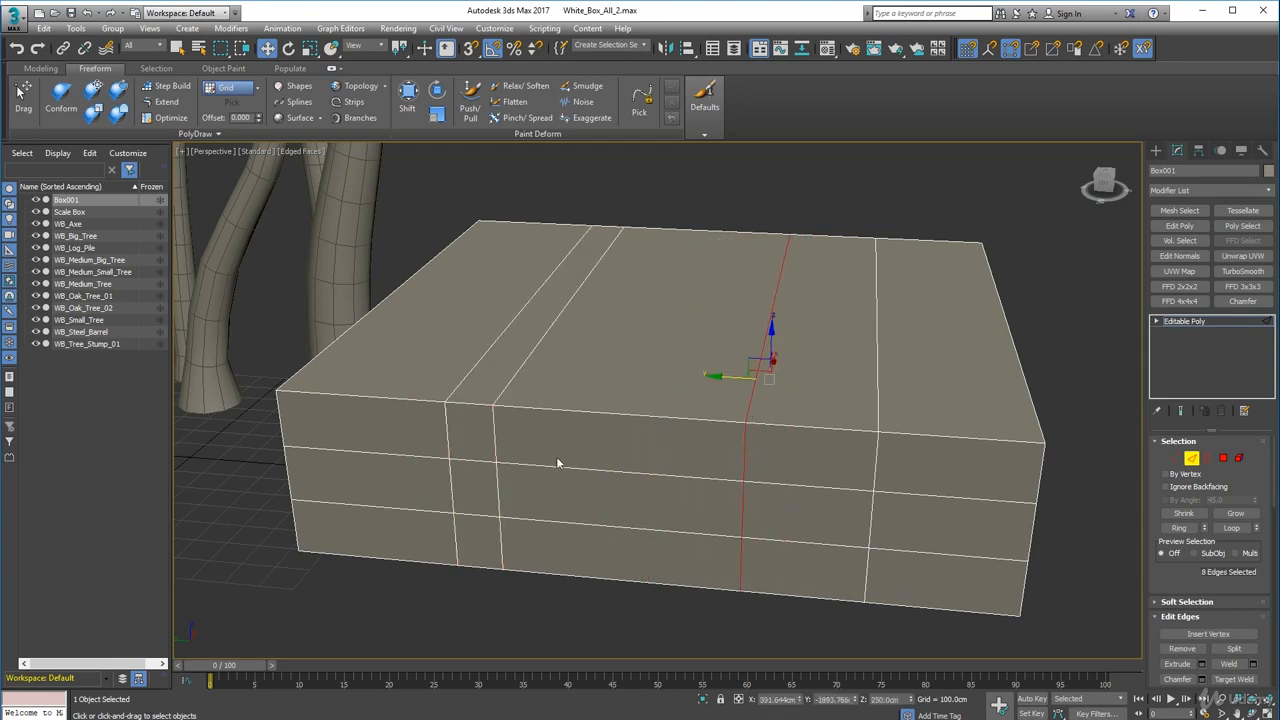
- Move the Scale Box from the grid origin up against the front wall of the hut box
alt+middle_drag(557, 460, 655, 366)
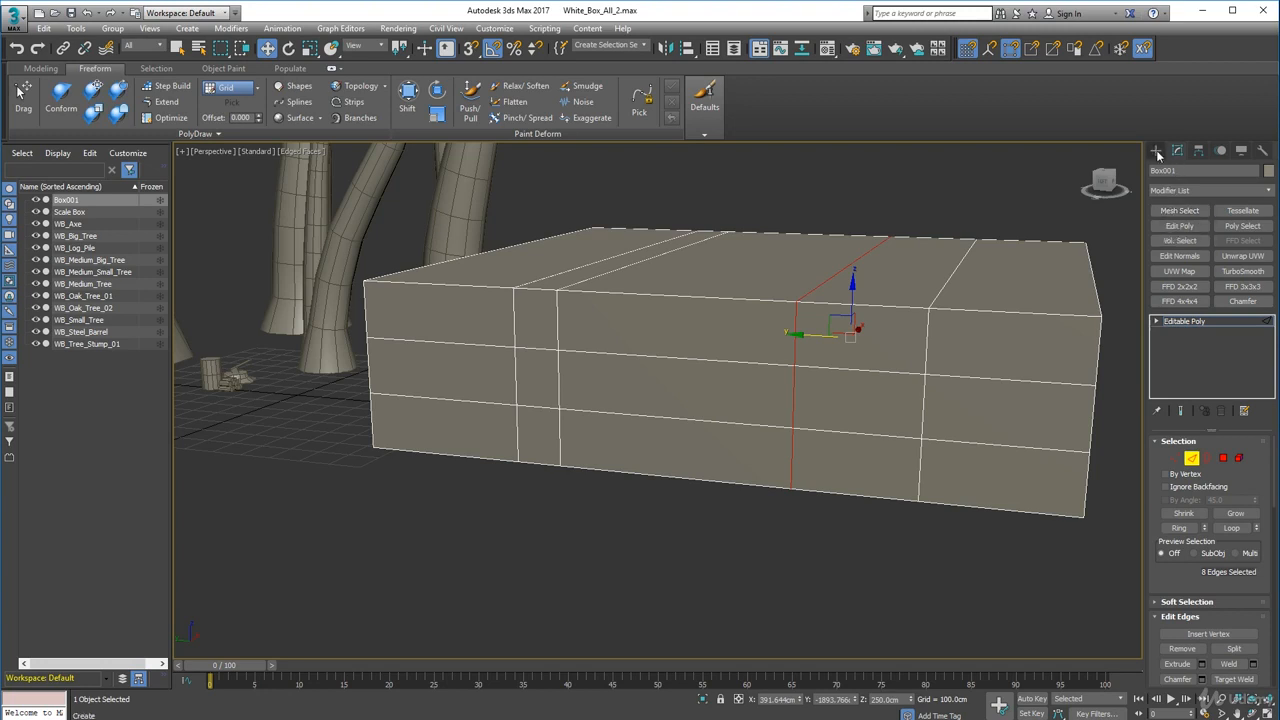
alt+middle_drag(578, 425, 343, 502)
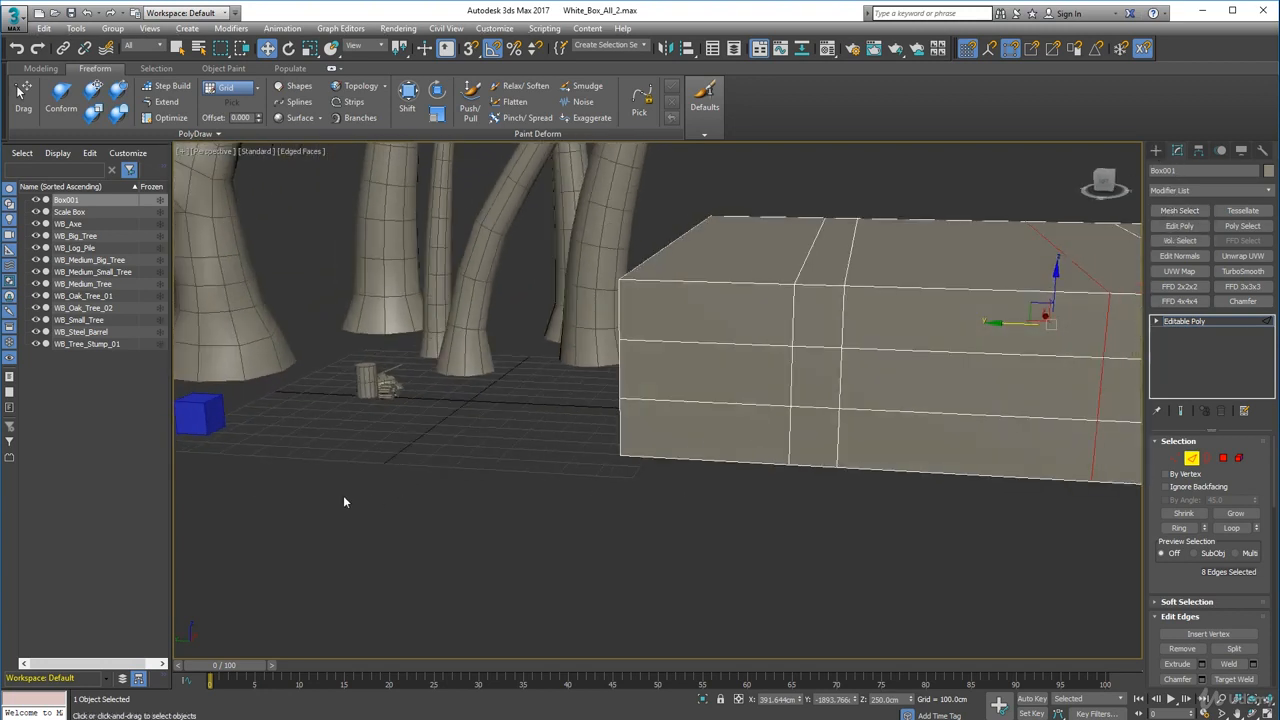
click(198, 417)
middle_drag(217, 418, 428, 463)
click(1193, 459)
click(466, 482)
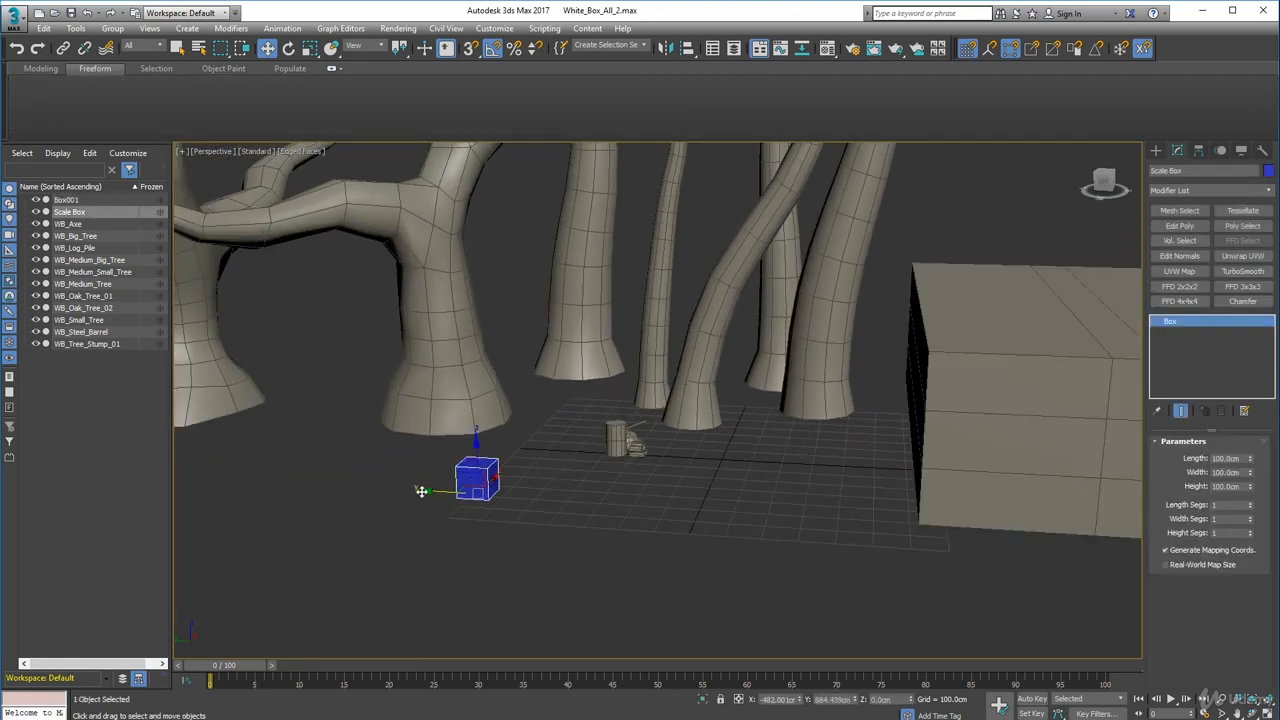
drag(424, 490, 1046, 592)
- Clone the Scale Box and snap the copy exactly onto the top of the original, stacking two boxes
middle_drag(1046, 592, 570, 557)
mouse_move(663, 472)
mouse_down()
mouse_move(650, 485)
mouse_move(621, 420)
mouse_move(620, 503)
mouse_up()
click(640, 427)
scroll(652, 440, up, 10)
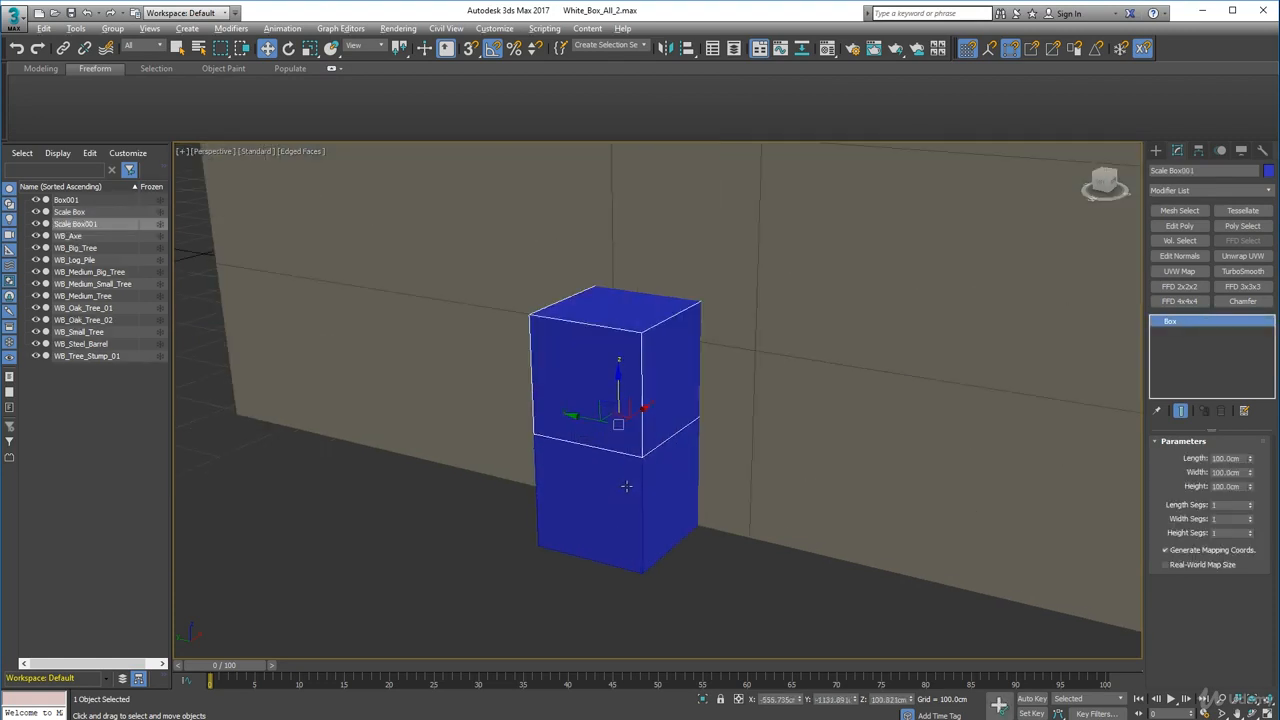
alt+middle_drag(654, 443, 622, 428)
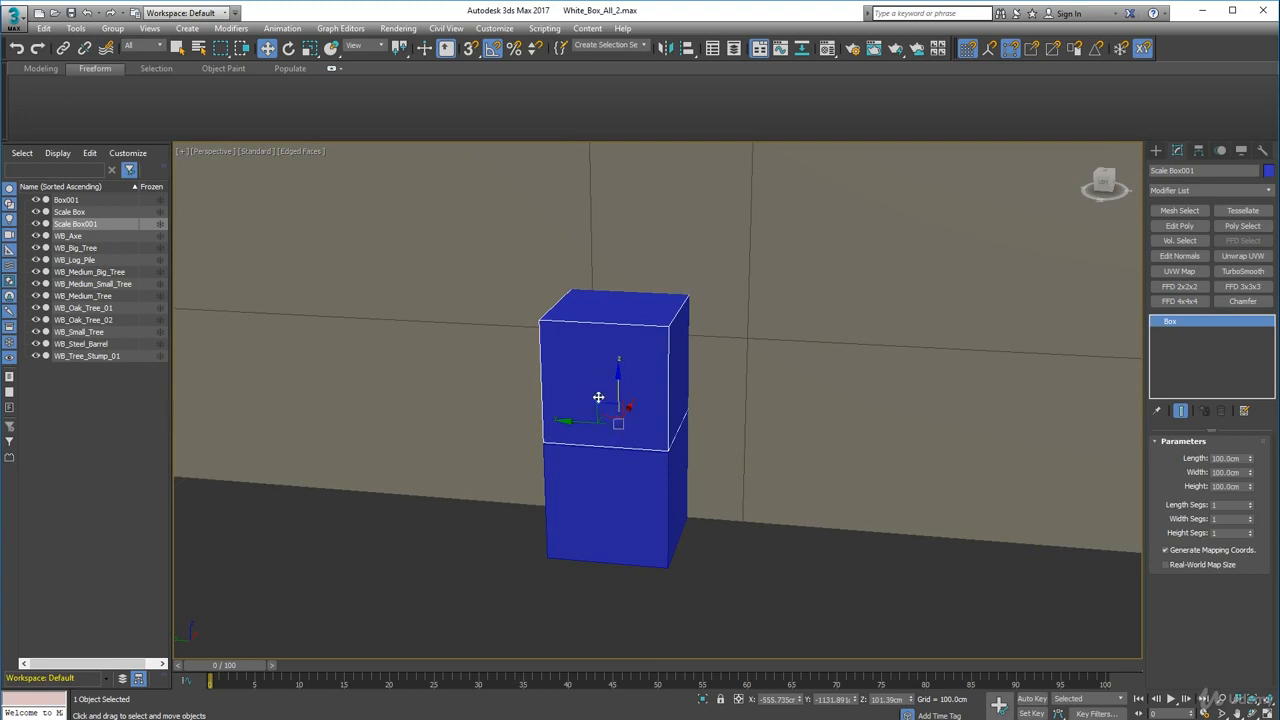
drag(620, 388, 618, 361)
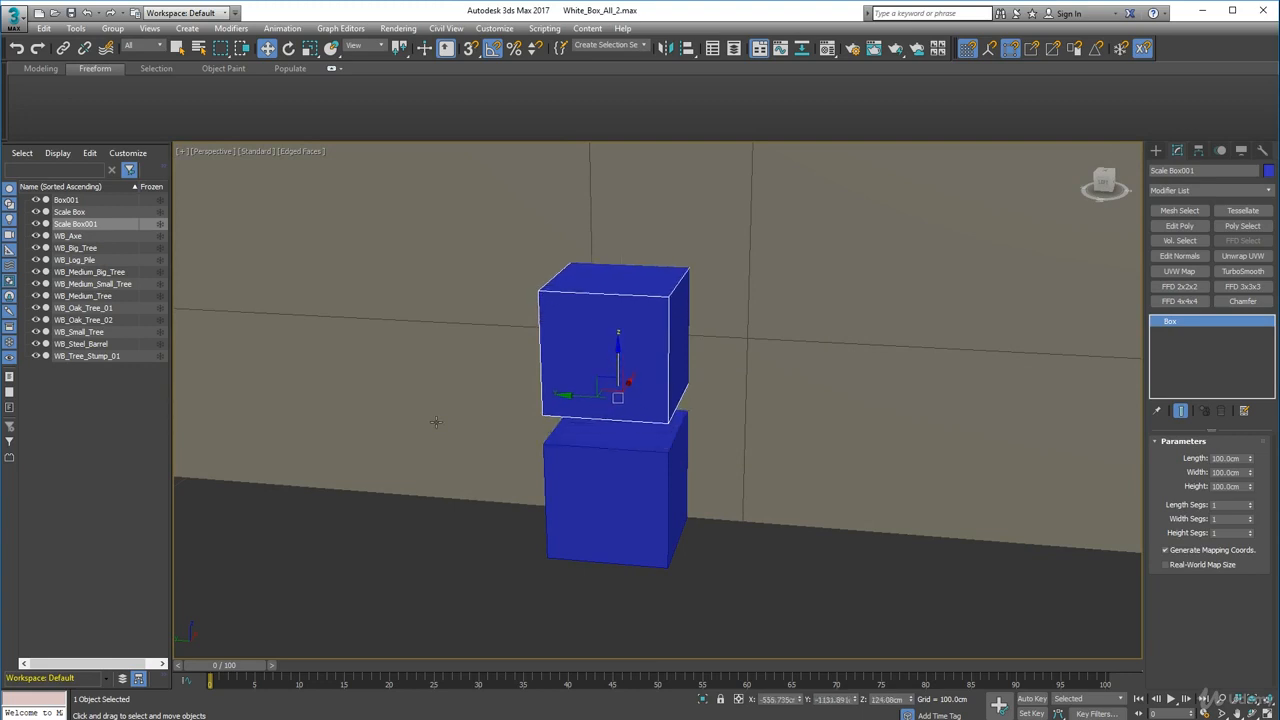
key(s)
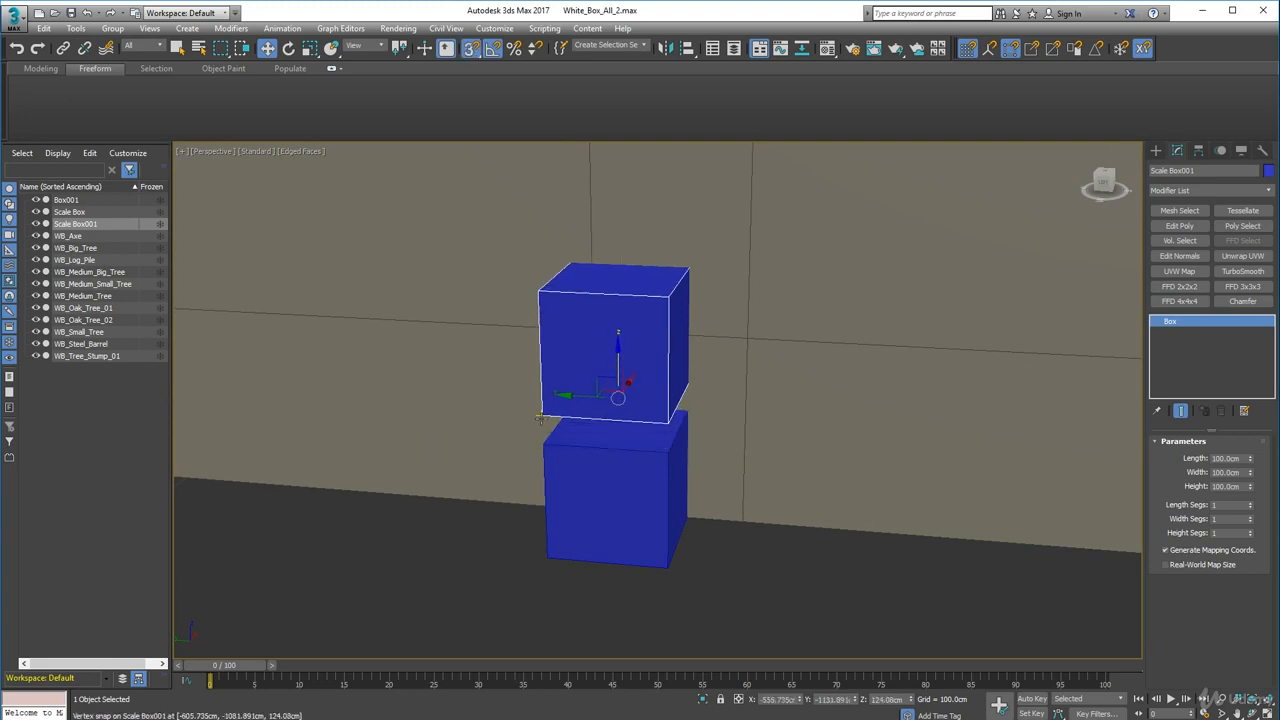
drag(545, 413, 543, 445)
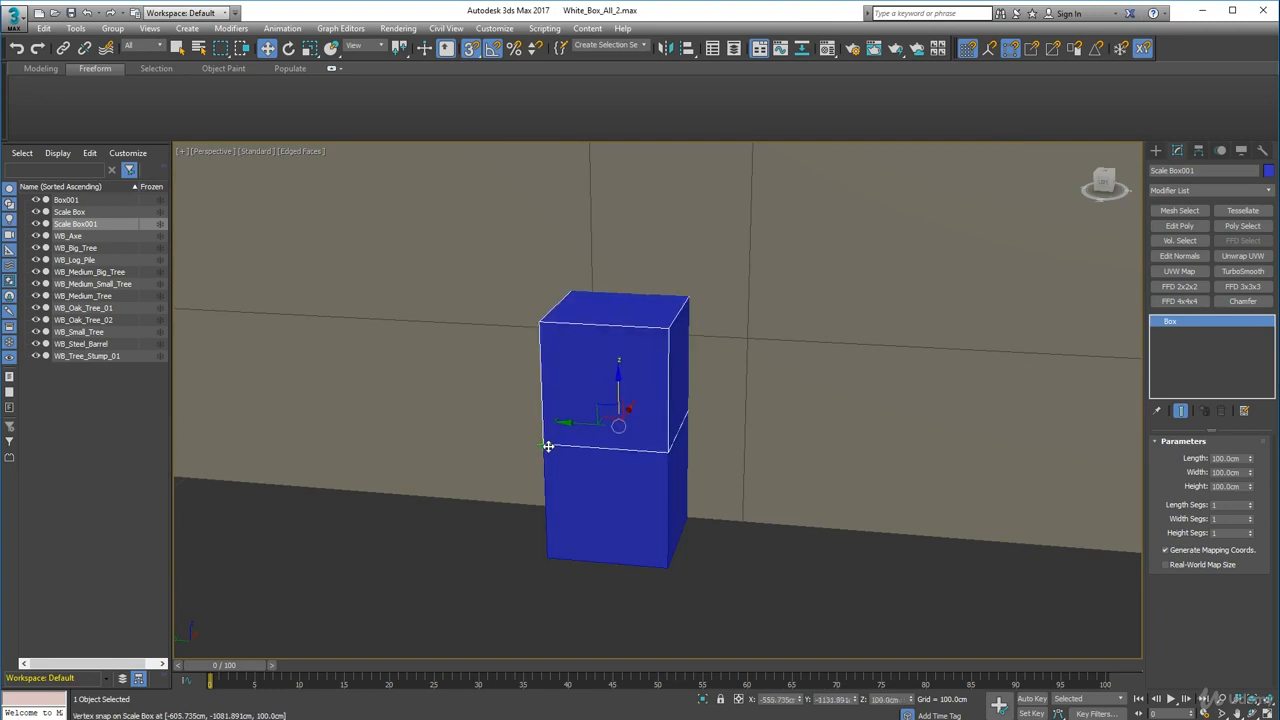
key(s)
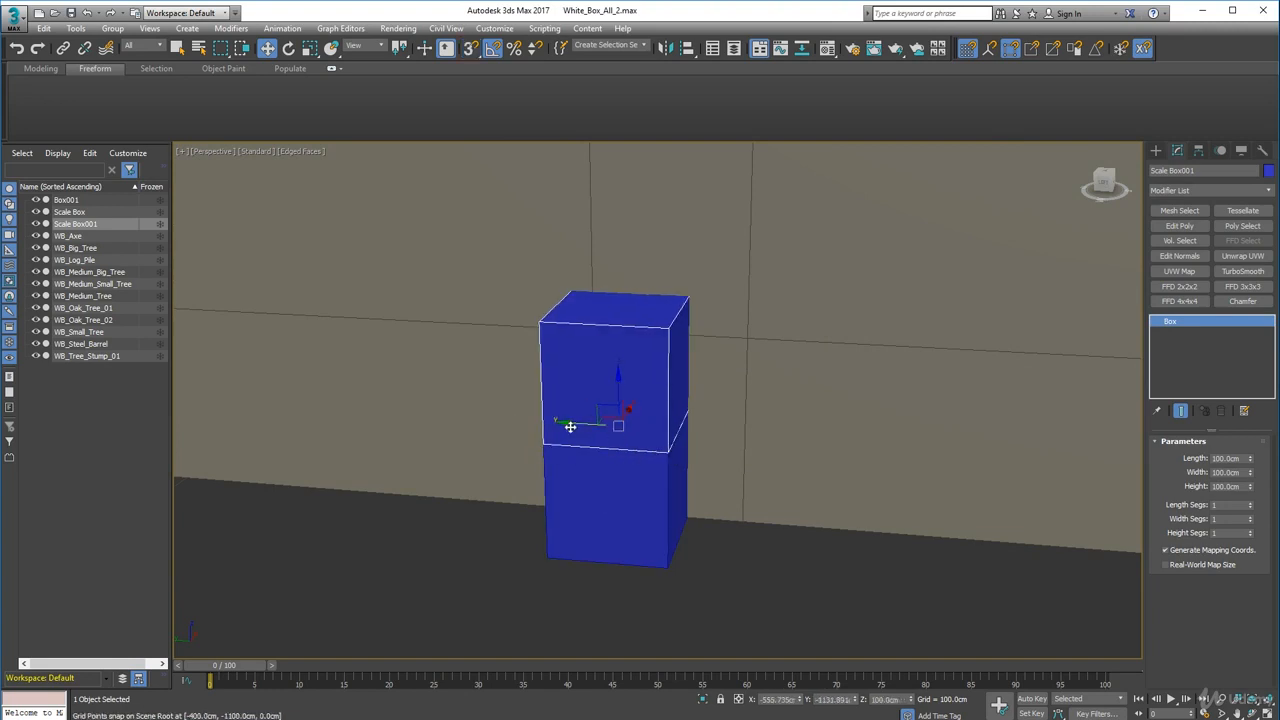
- Select both stacked scale boxes and nudge them closer to the hut's front wall
drag(571, 423, 559, 424)
alt+middle_drag(622, 455, 602, 480)
ctrl+click(672, 503)
alt+middle_drag(681, 529, 660, 523)
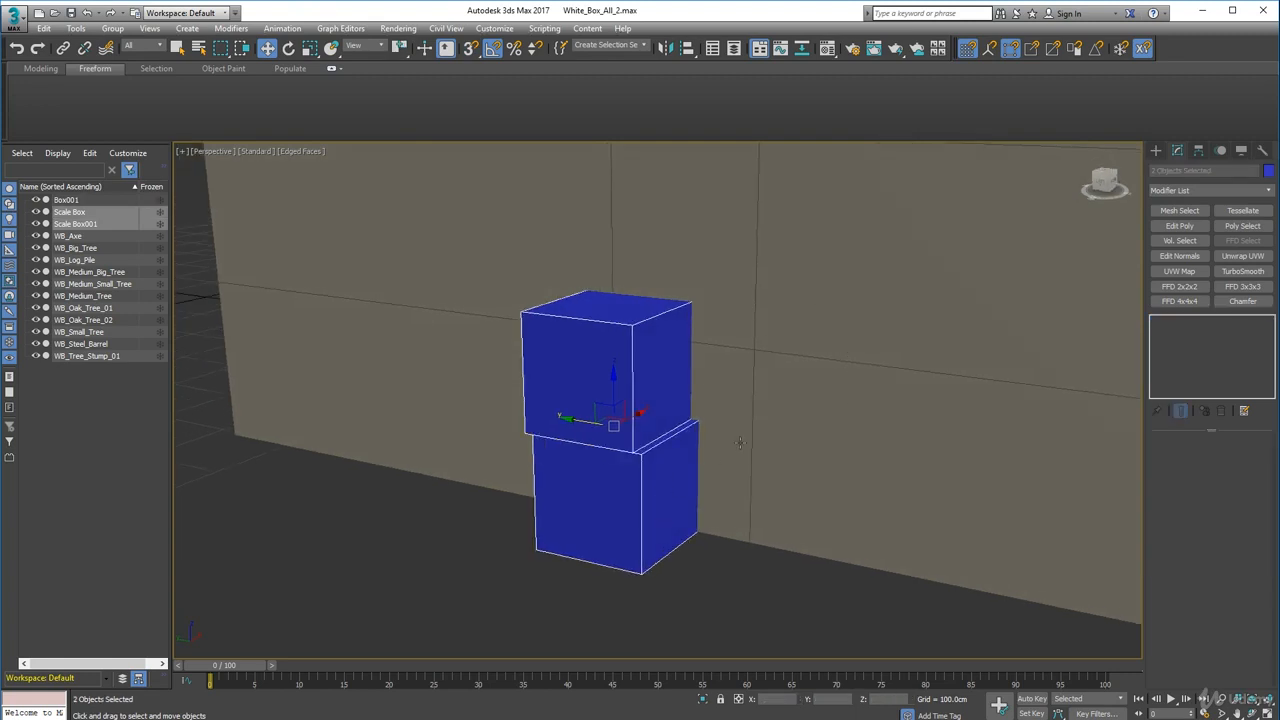
alt+middle_drag(740, 443, 660, 470)
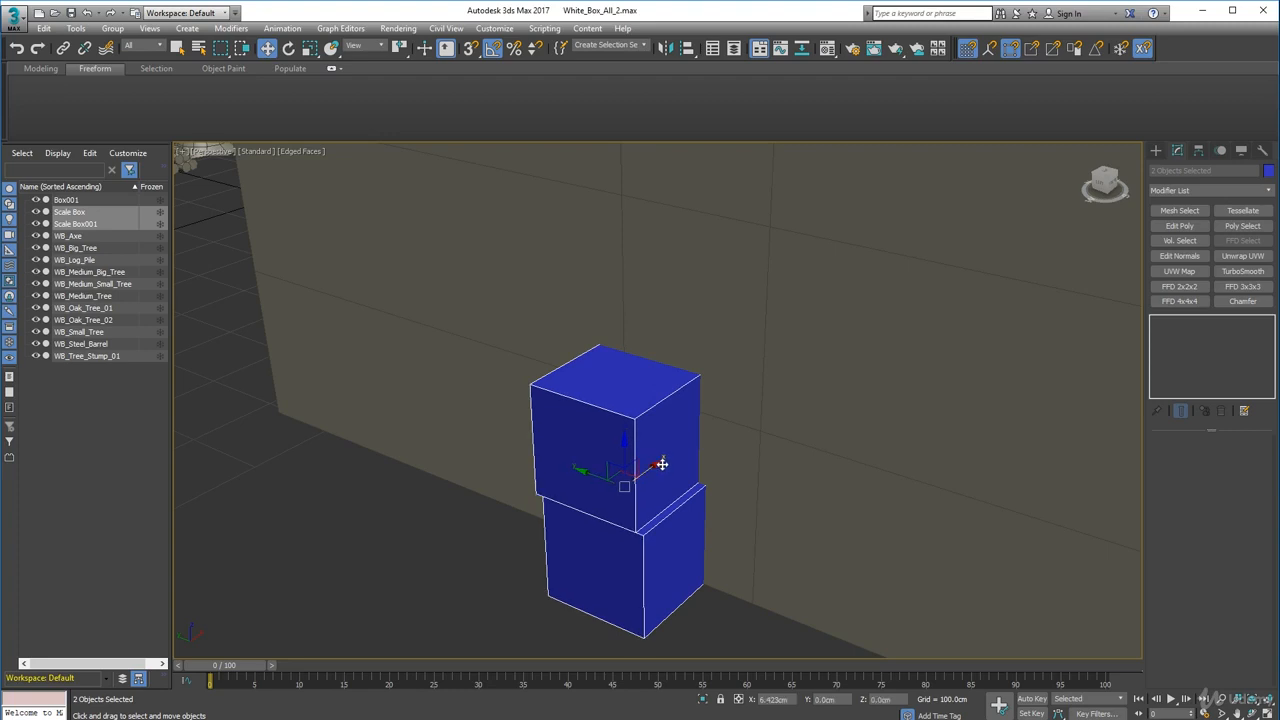
drag(662, 464, 666, 466)
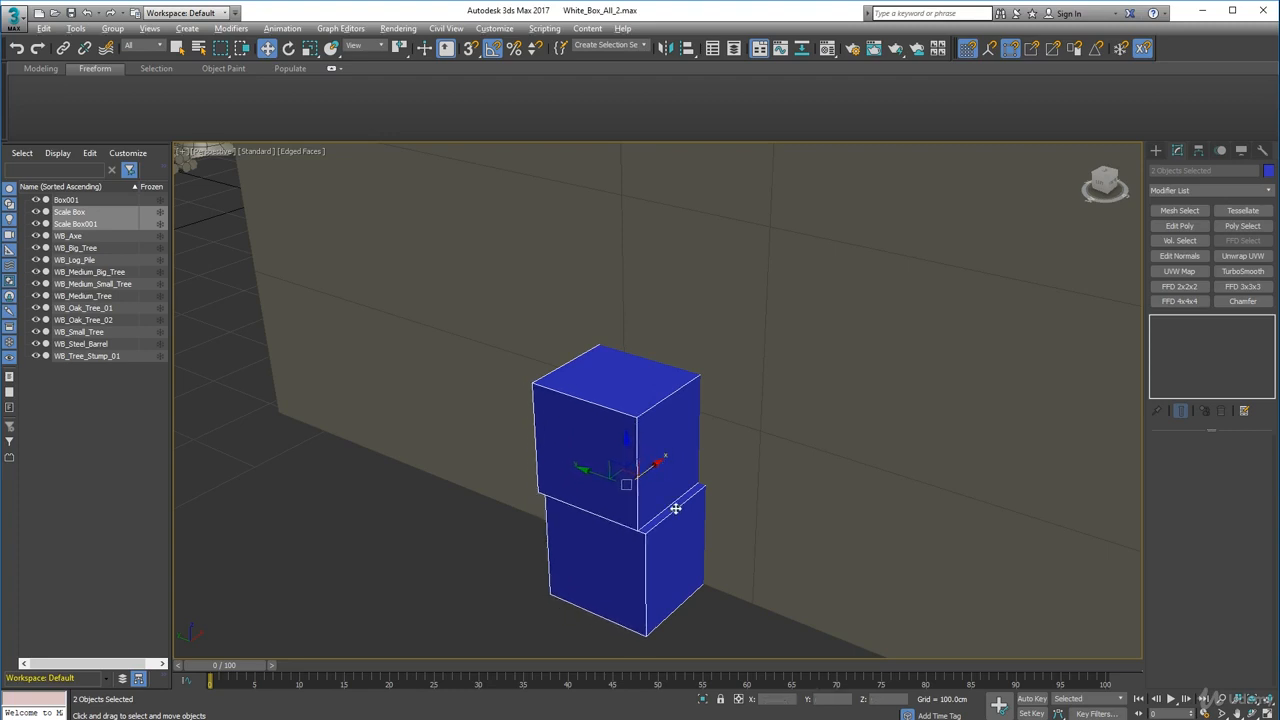
alt+middle_drag(676, 508, 720, 560)
scroll(646, 274, down, 3)
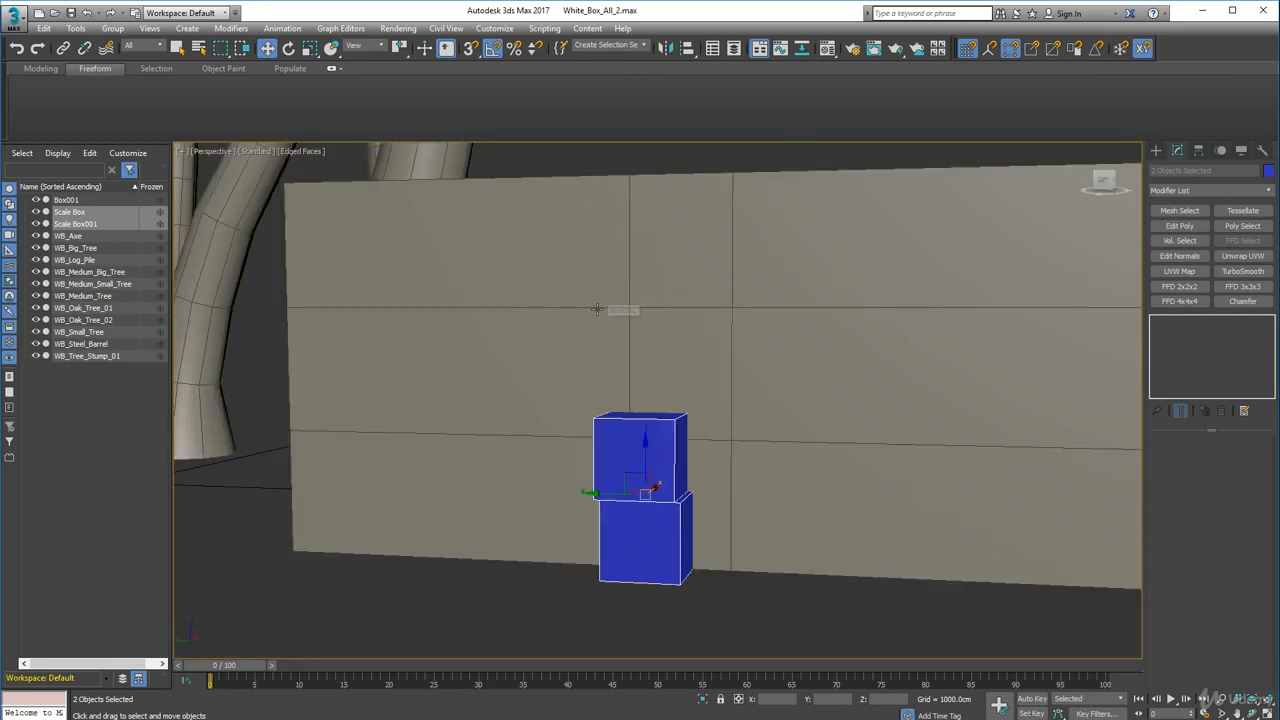
- Select the lowest horizontal edge loop on the hut box and raise it to the top of the stacked boxes
click(730, 358)
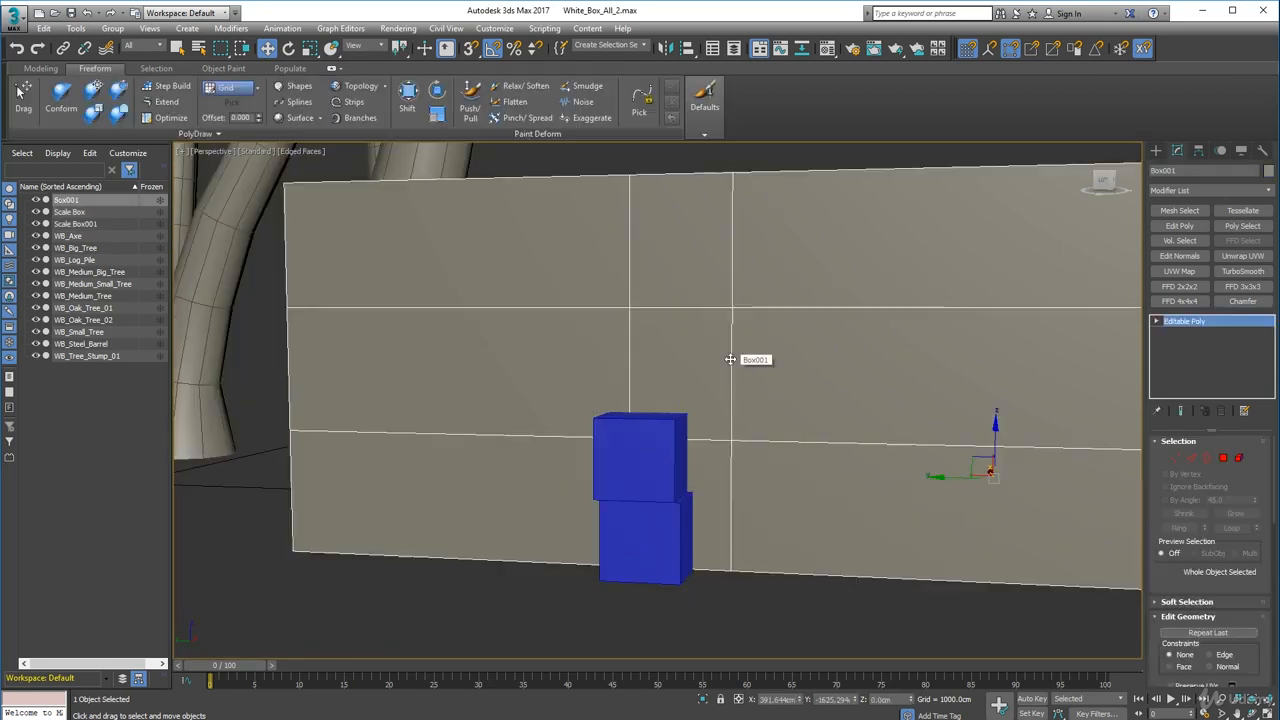
middle_drag(730, 357, 731, 345)
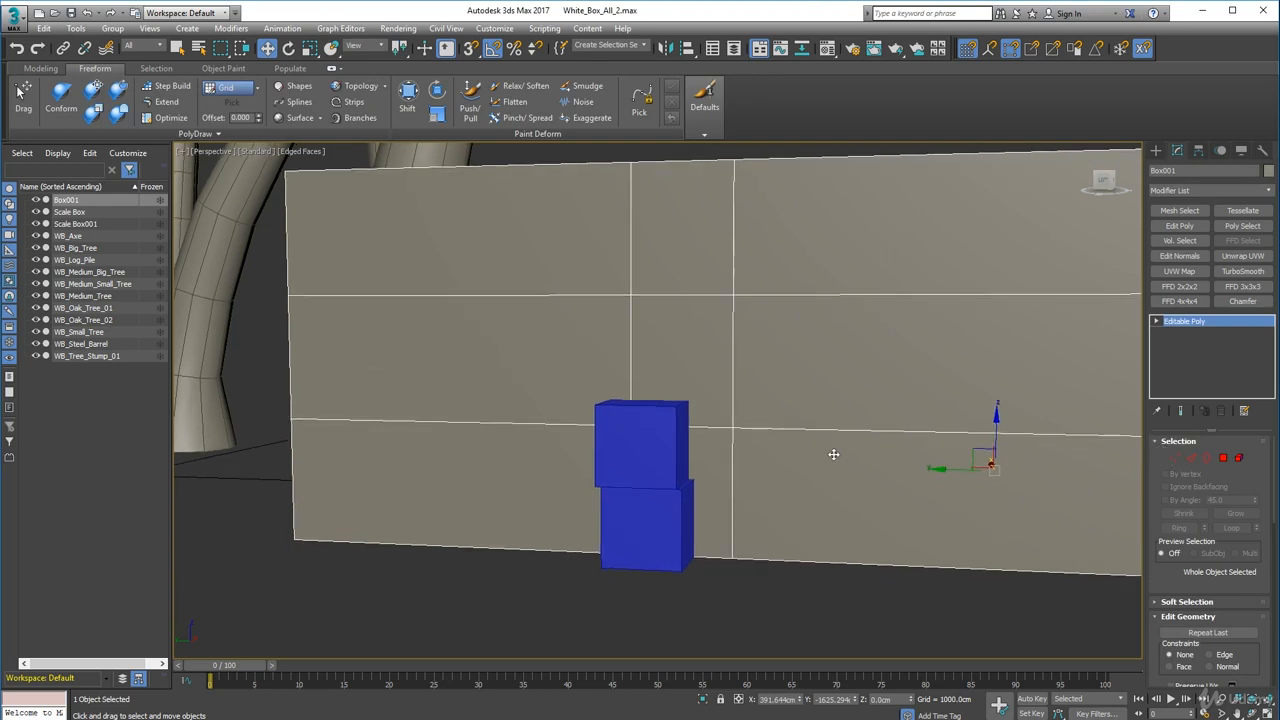
click(1190, 459)
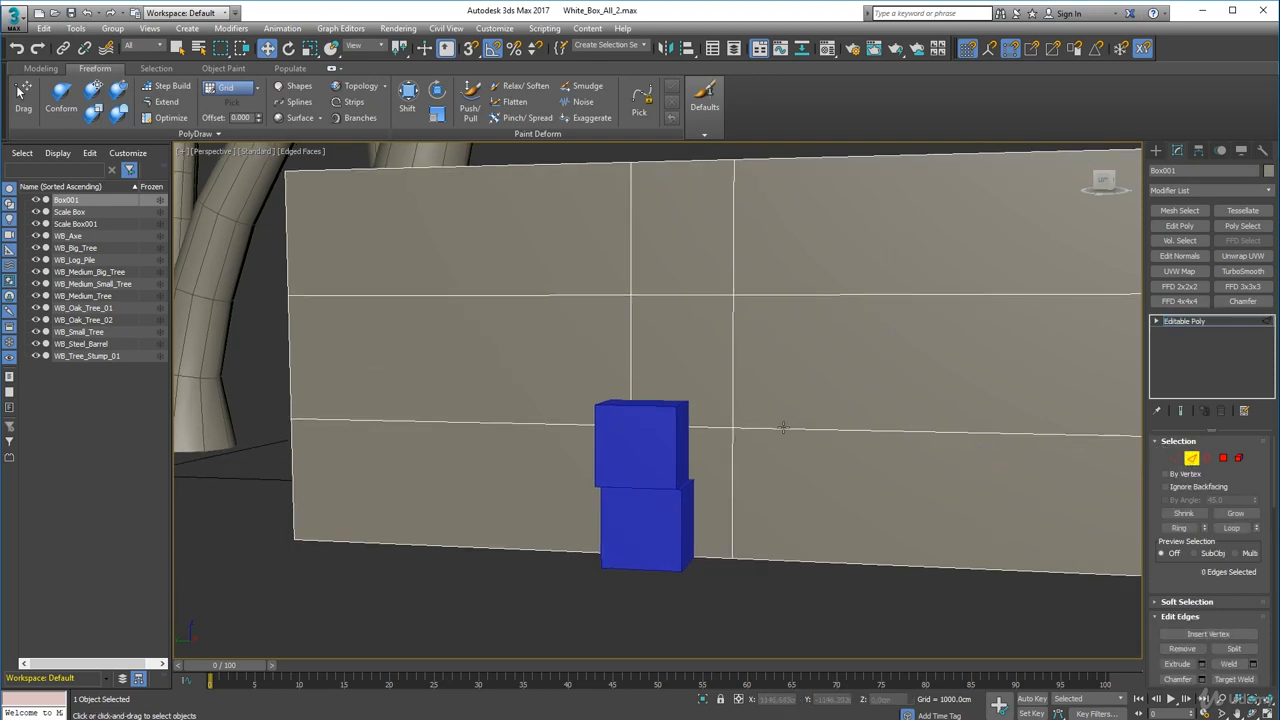
double_click(783, 427)
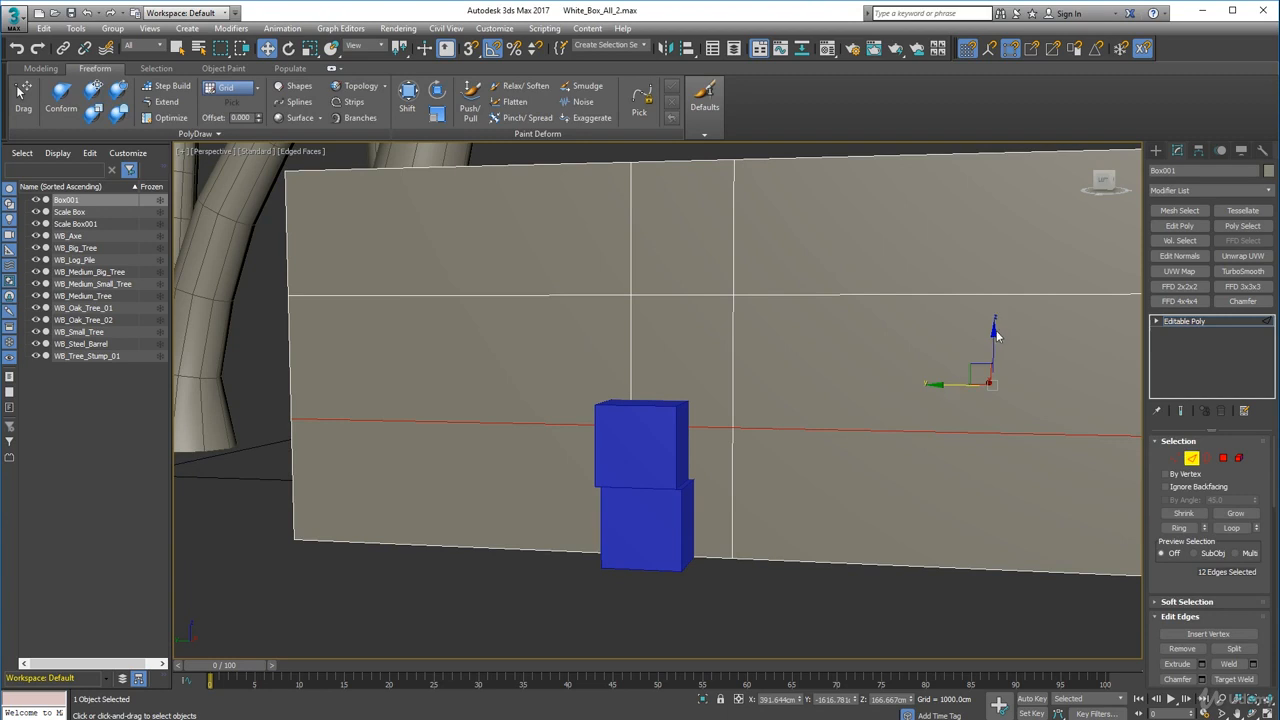
drag(994, 333, 992, 316)
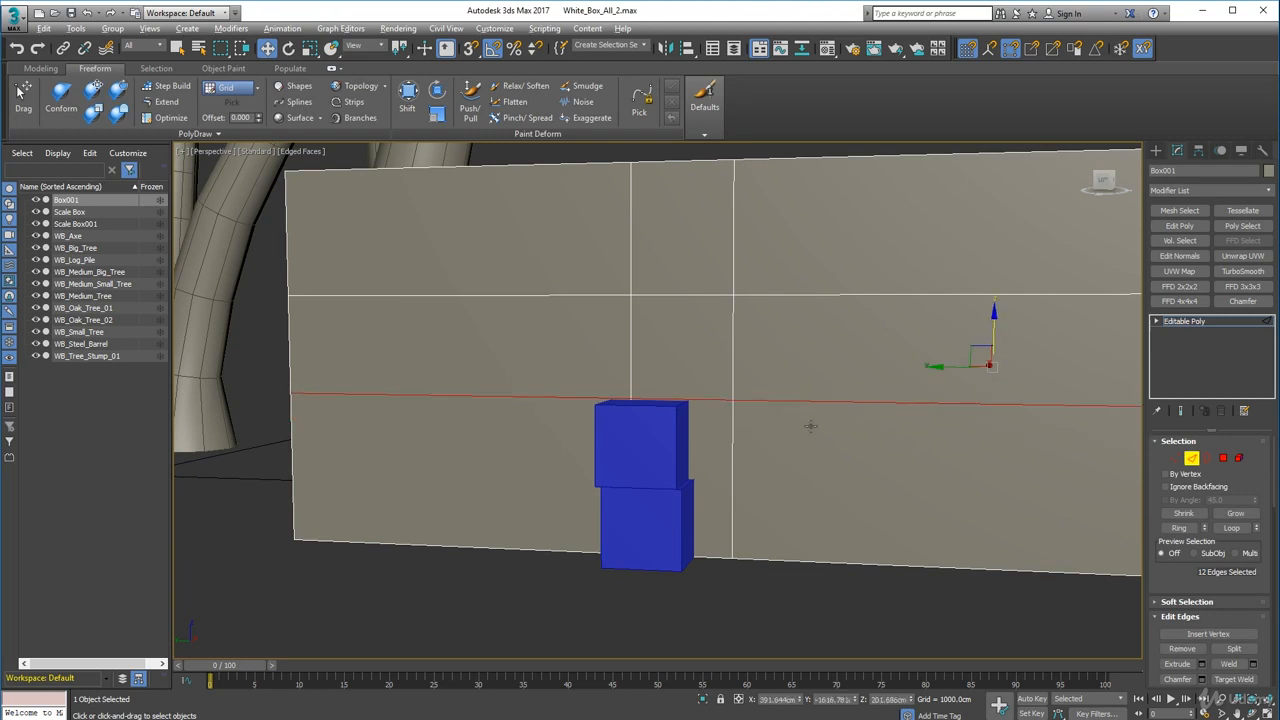
alt+middle_drag(810, 426, 786, 460)
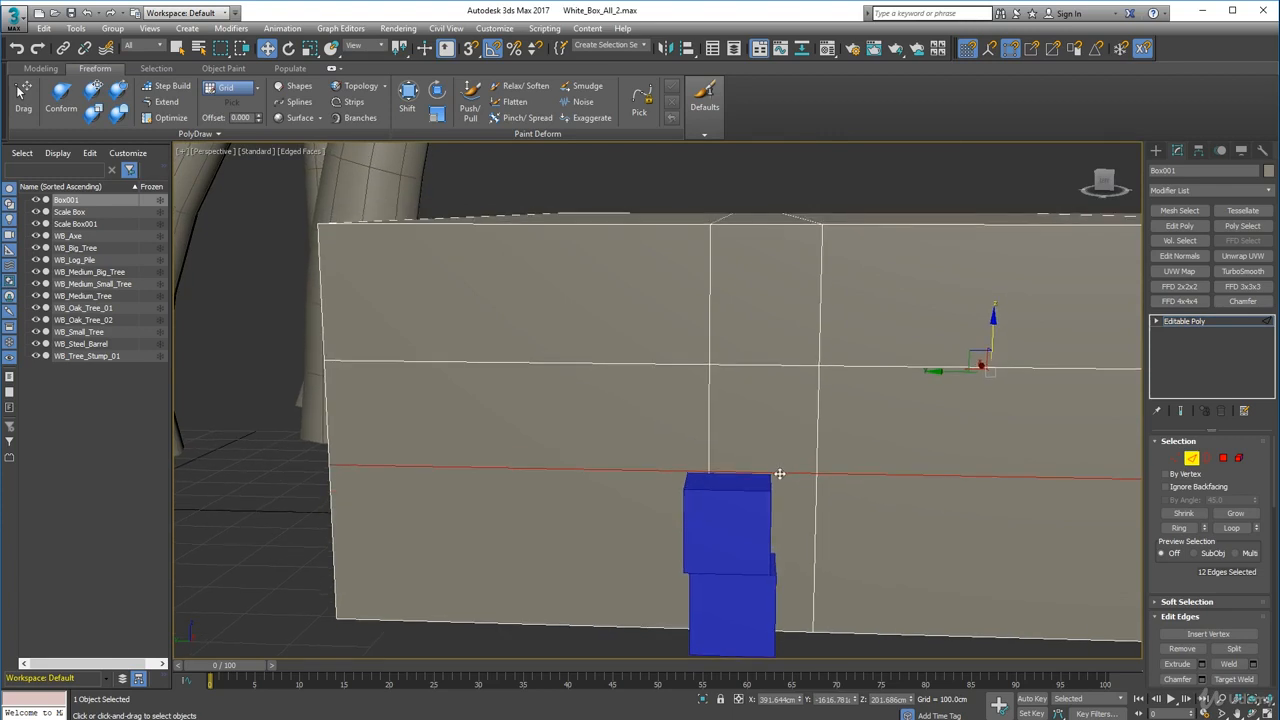
click(923, 198)
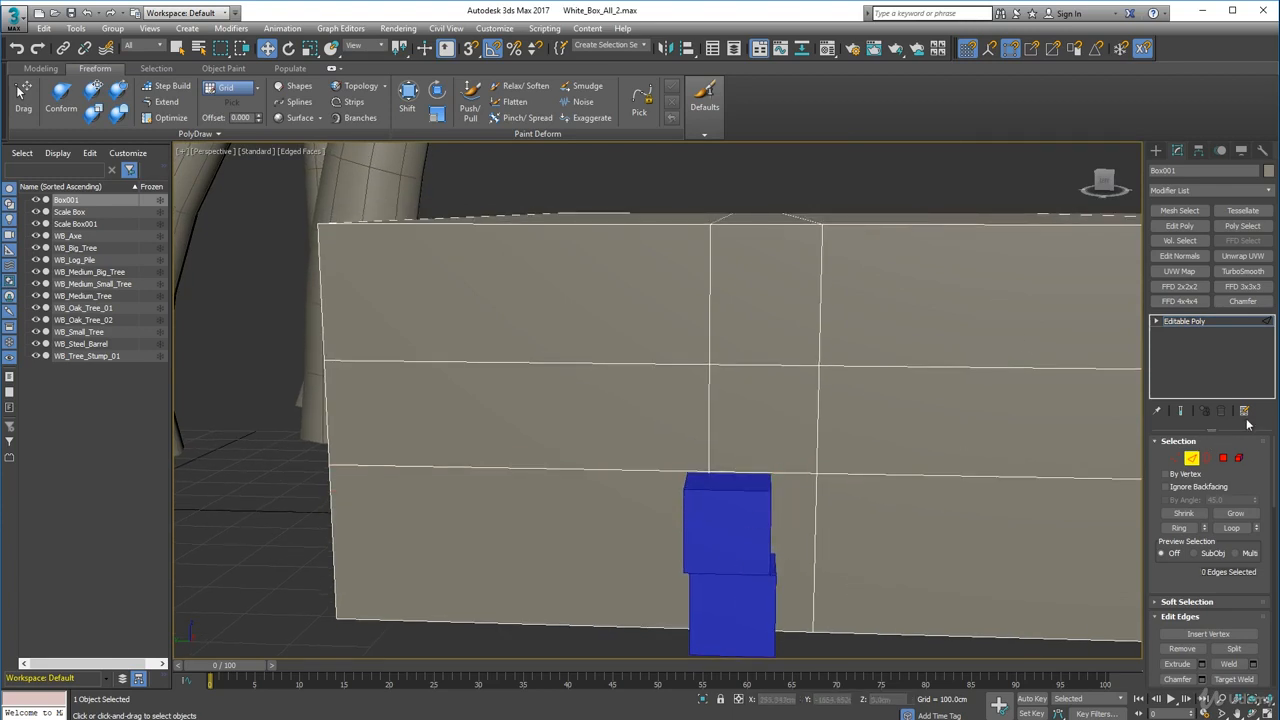
- Move the stacked scale boxes aside to the left of the future doorway
click(1191, 458)
click(733, 559)
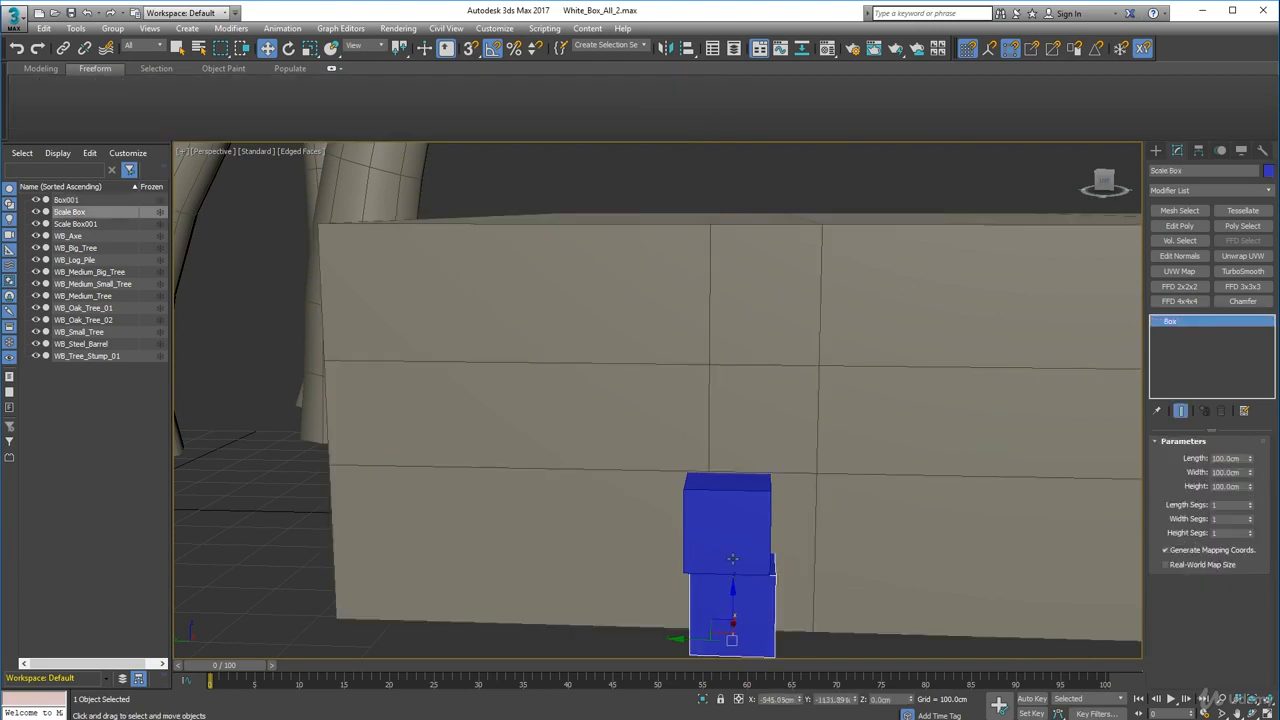
ctrl+click(733, 559)
drag(668, 558, 702, 560)
alt+middle_drag(878, 612, 903, 565)
drag(768, 585, 291, 560)
click(1017, 374)
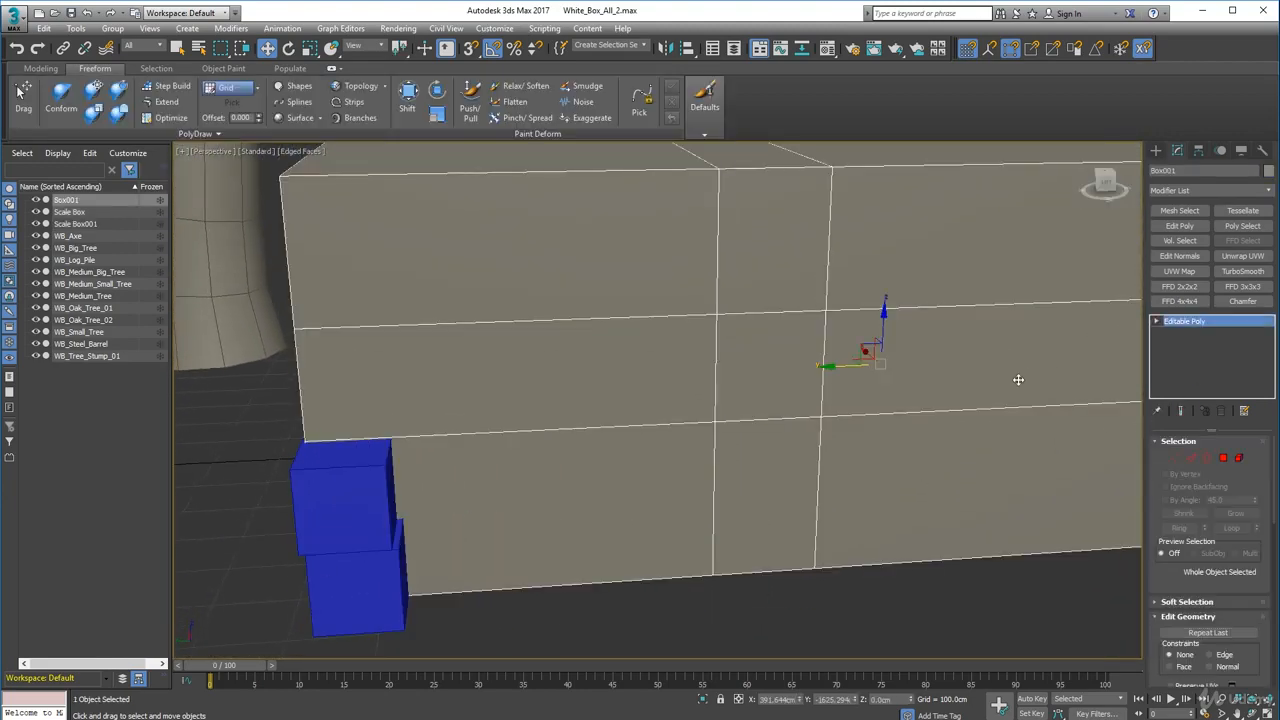
- Delete the bottom-row face between the two narrow vertical loops to open a doorway in the box's front
click(1224, 458)
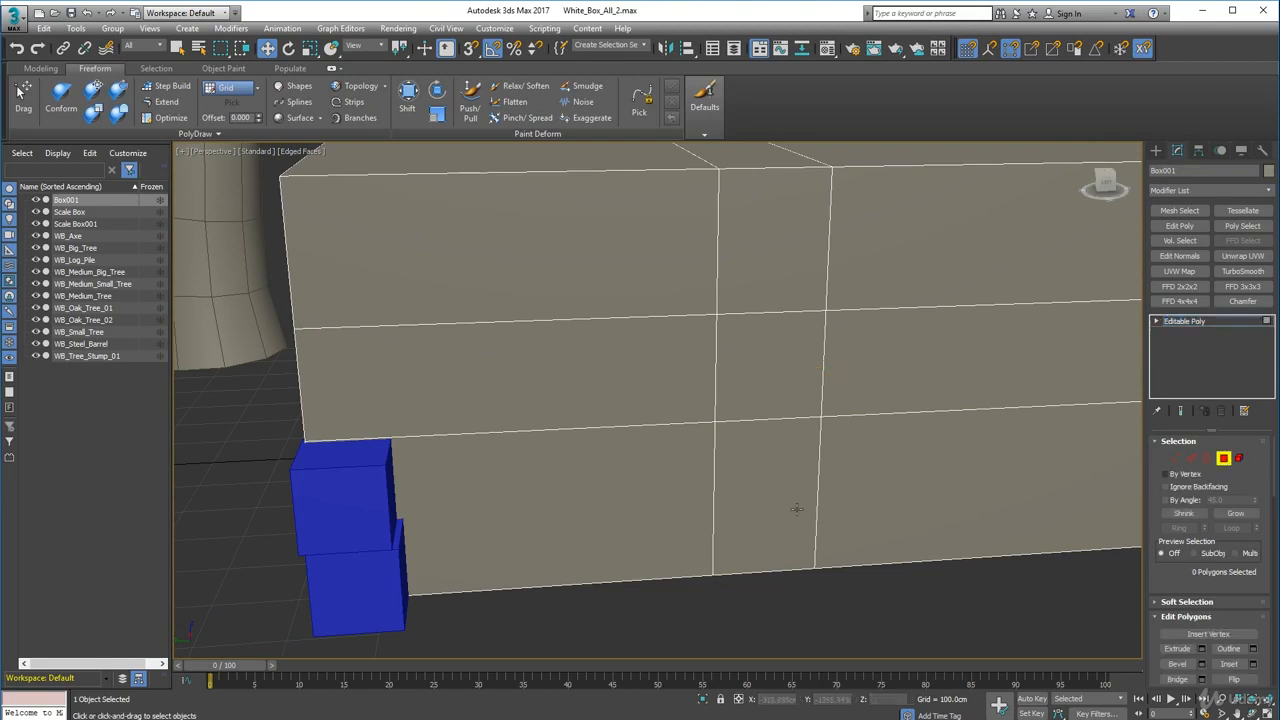
click(805, 508)
key(Delete)
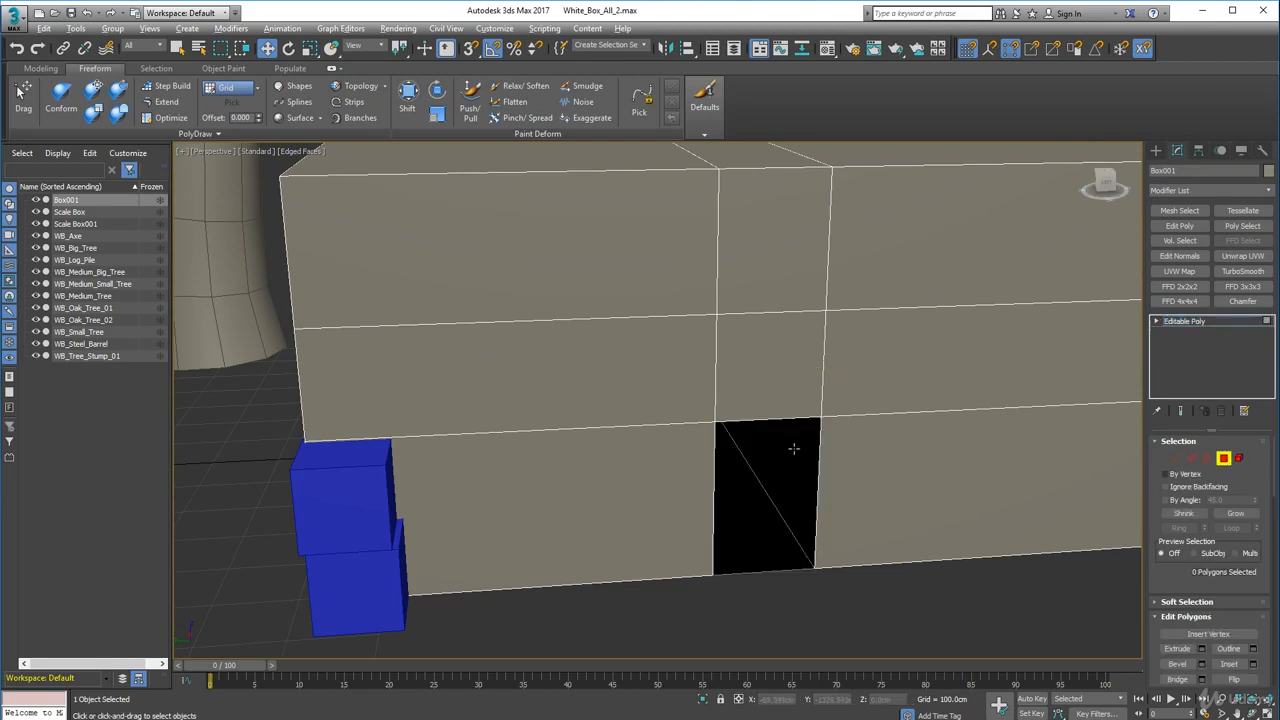
mouse_move(793, 449)
alt+middle_down()
mouse_move(763, 449)
mouse_move(763, 349)
mouse_move(777, 349)
mouse_move(787, 440)
mouse_move(757, 466)
mouse_move(805, 455)
alt+middle_up()
click(344, 390)
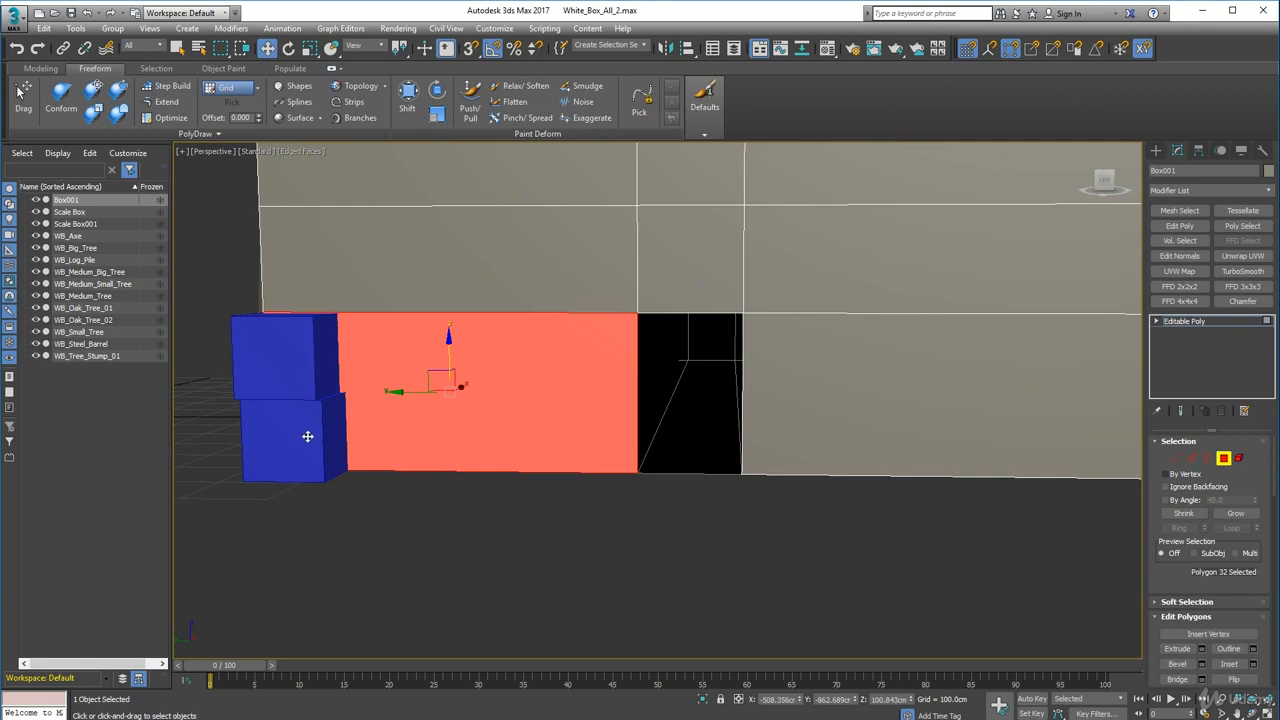
click(600, 497)
click(1224, 458)
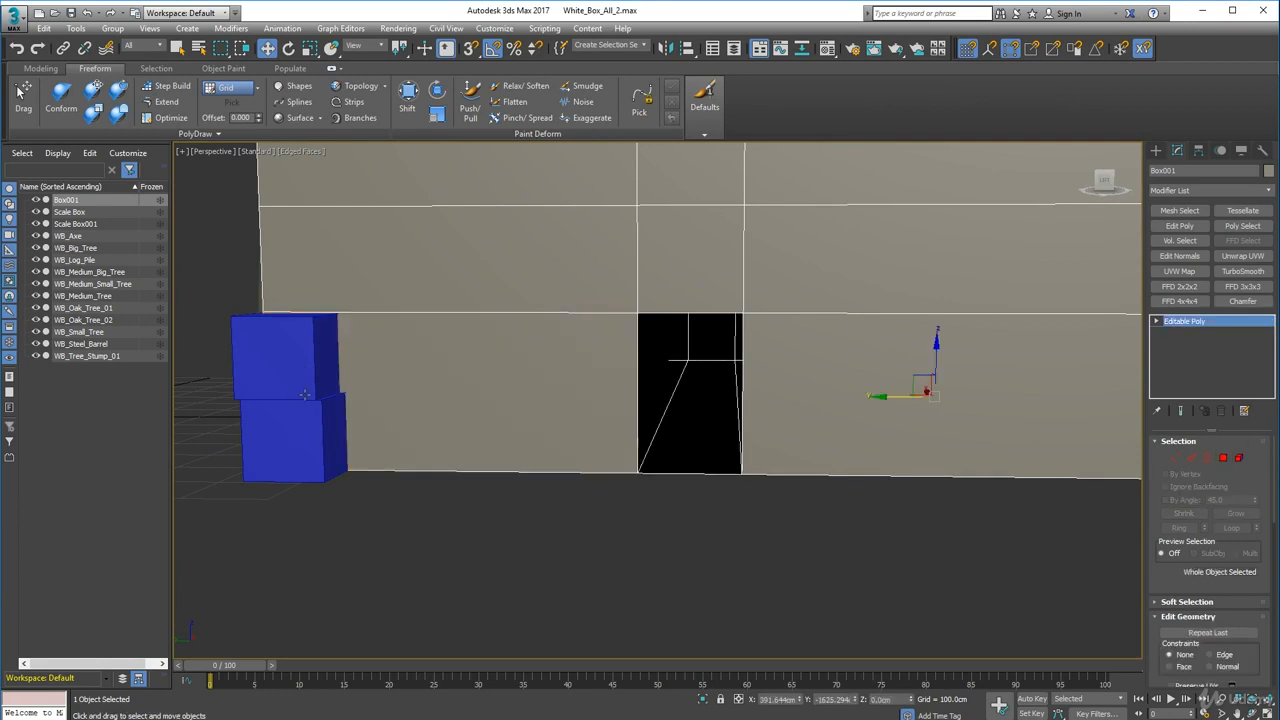
- Select both scale boxes and move them along the front wall to the right of the doorway
click(266, 375)
ctrl+click(290, 436)
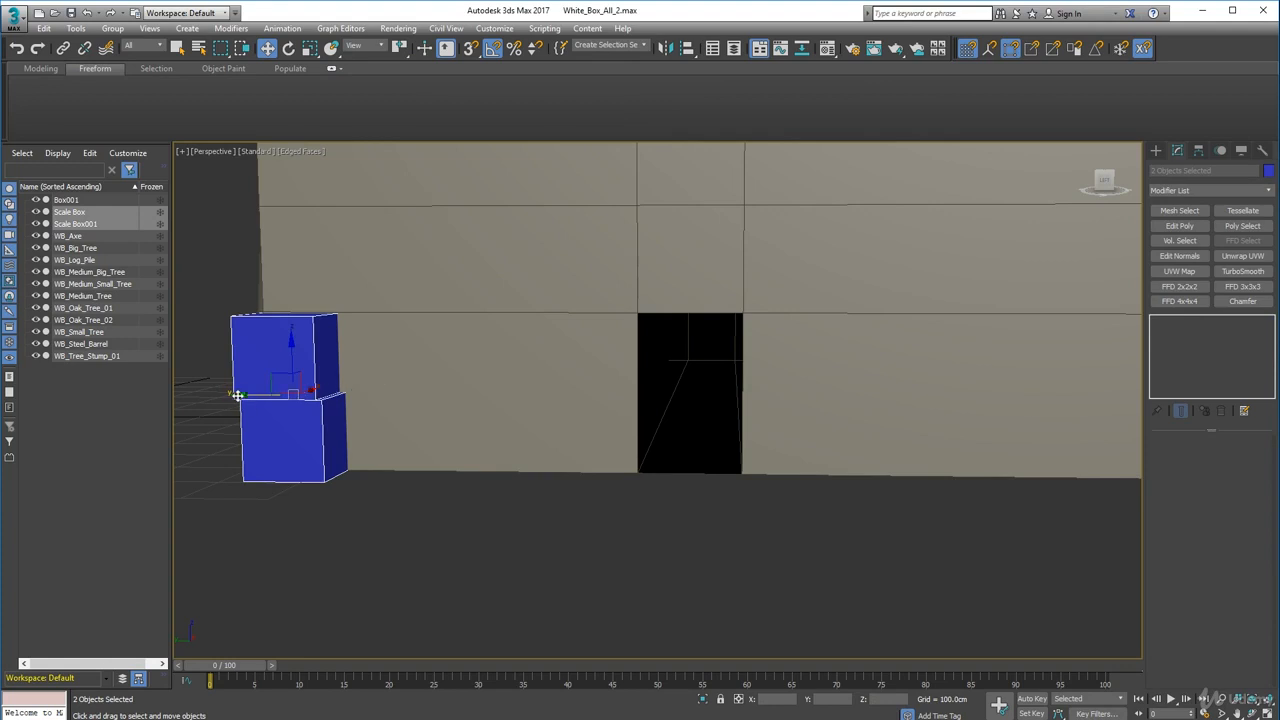
drag(237, 395, 945, 396)
middle_drag(943, 471, 577, 491)
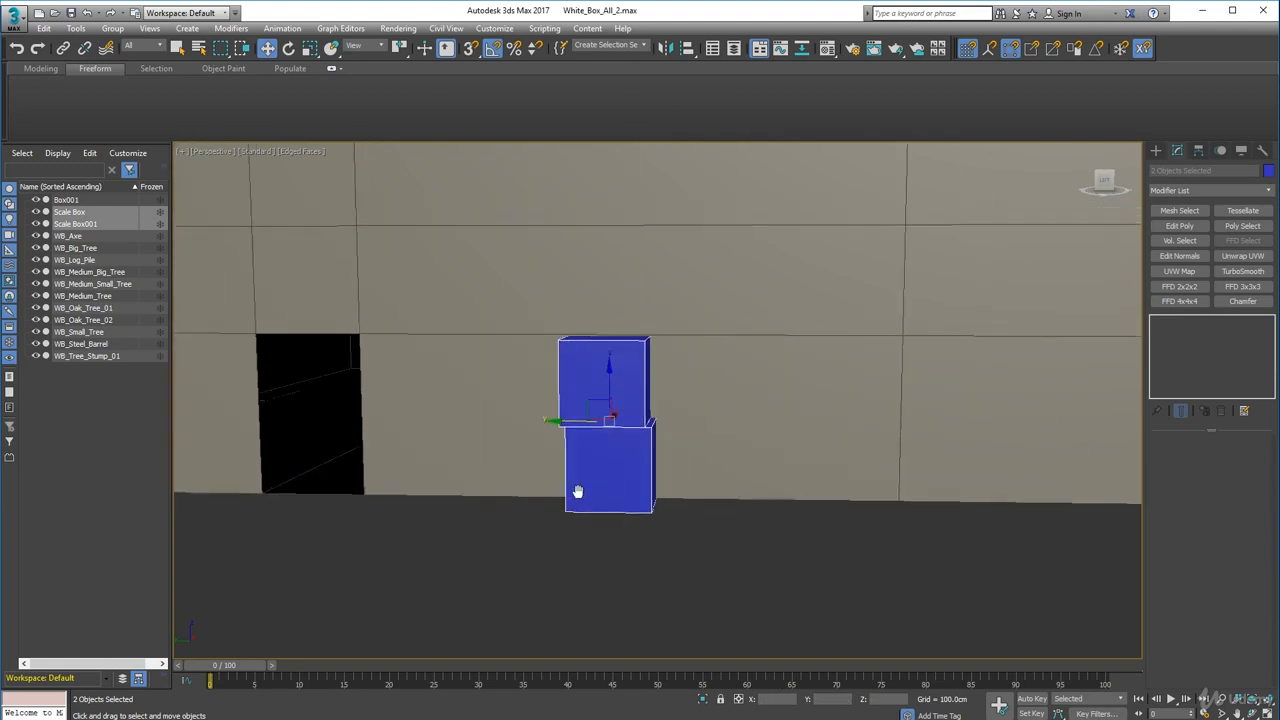
scroll(577, 491, down, 5)
alt+middle_drag(677, 475, 654, 473)
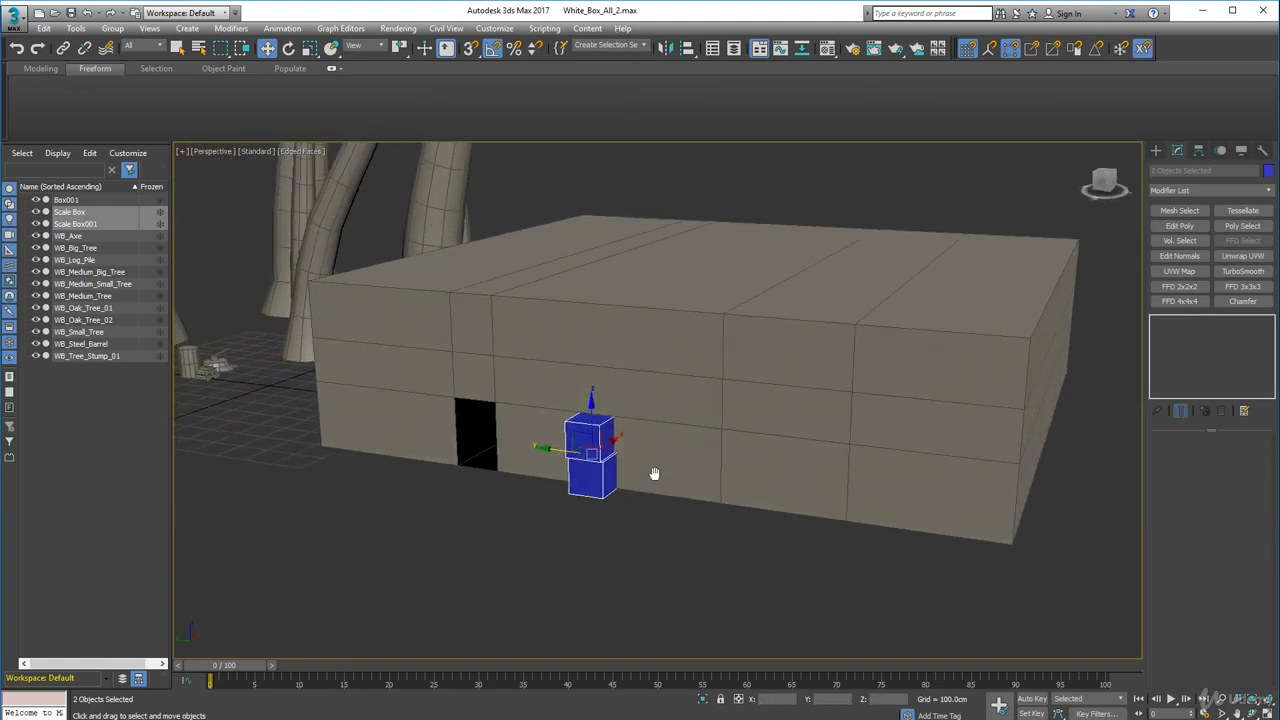
scroll(653, 474, up, 3)
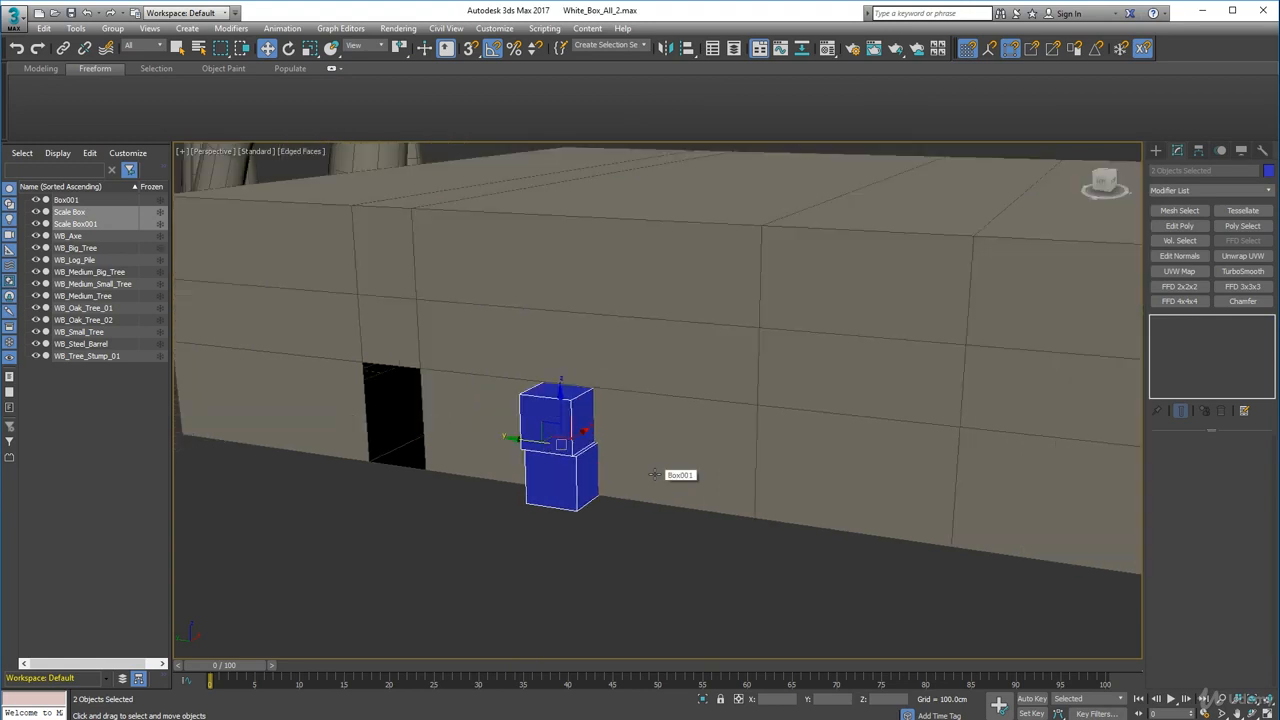
alt+middle_drag(766, 463, 772, 465)
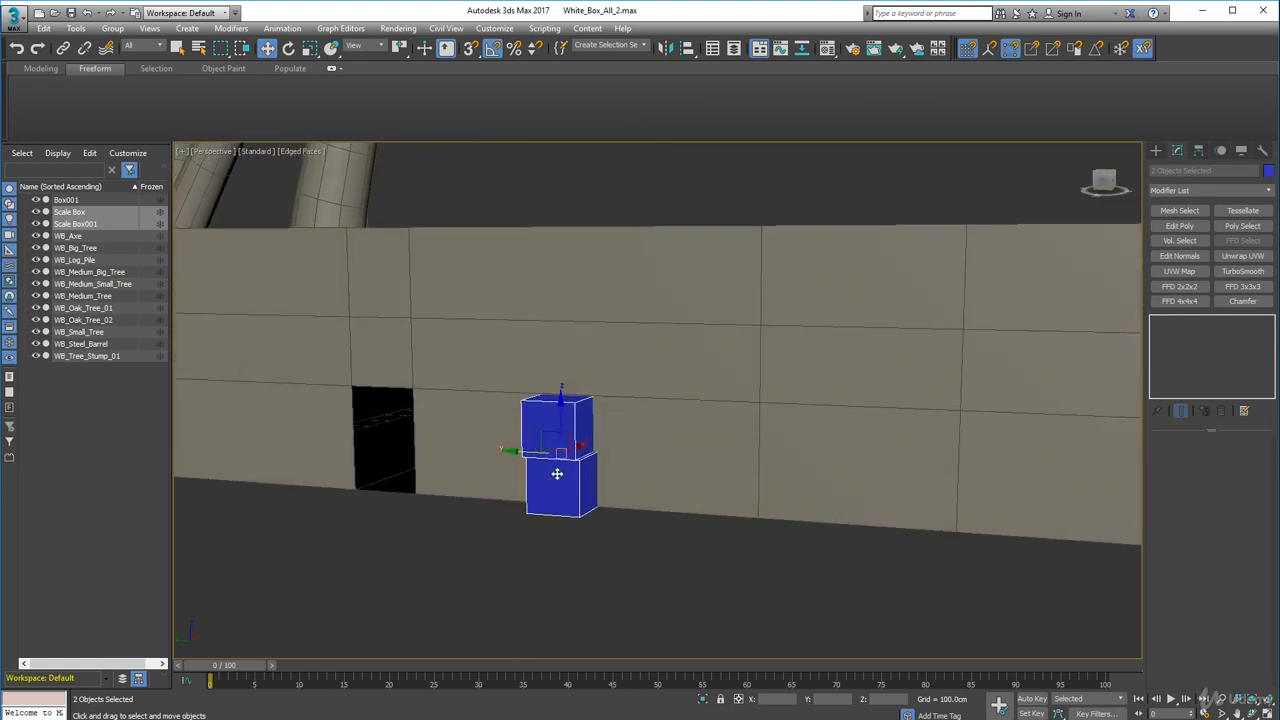
drag(511, 451, 619, 468)
alt+middle_drag(620, 468, 663, 456)
- Zoom out to review the doorway and scale boxes against the whole hut box
click(652, 422)
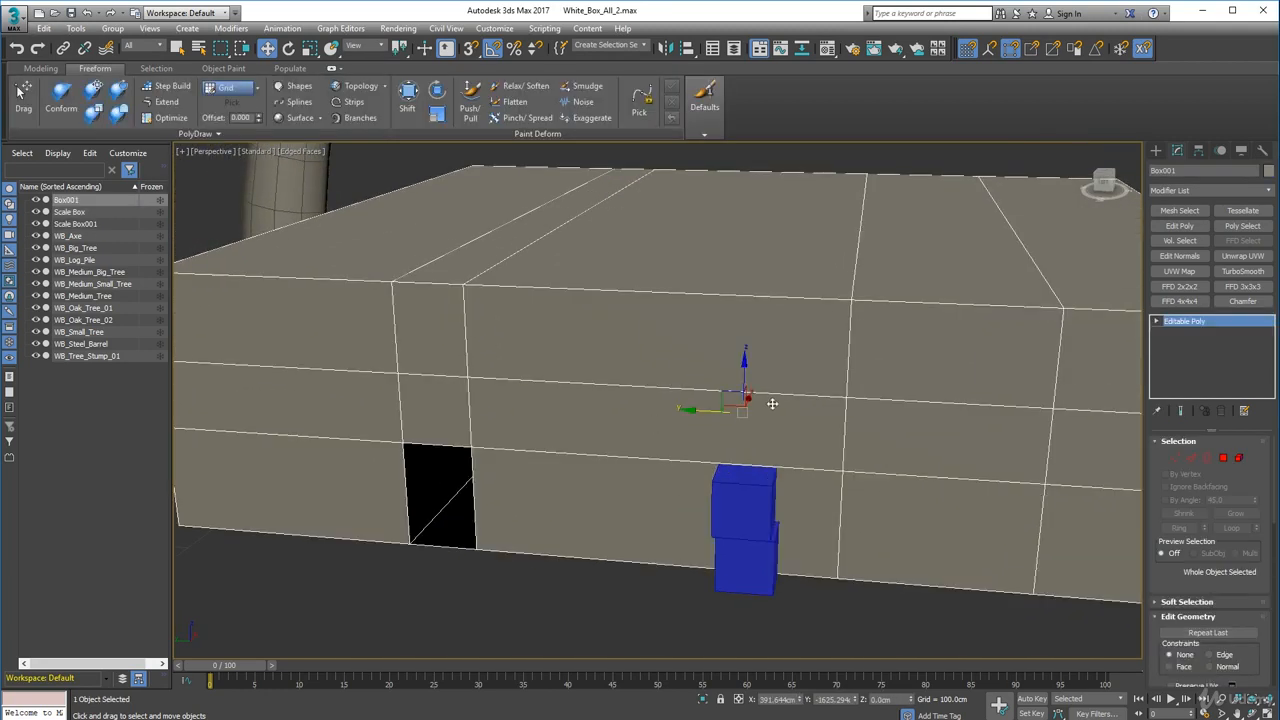
scroll(783, 407, down, 5)
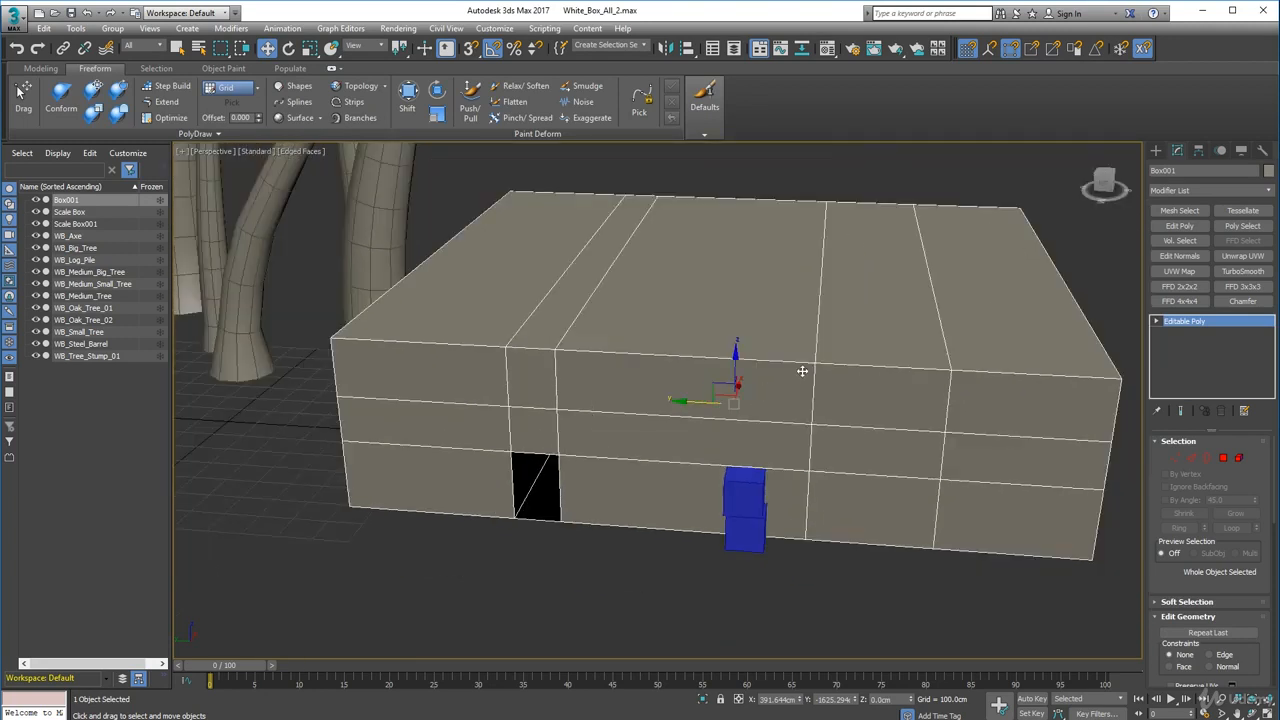
click(726, 503)
ctrl+click(740, 538)
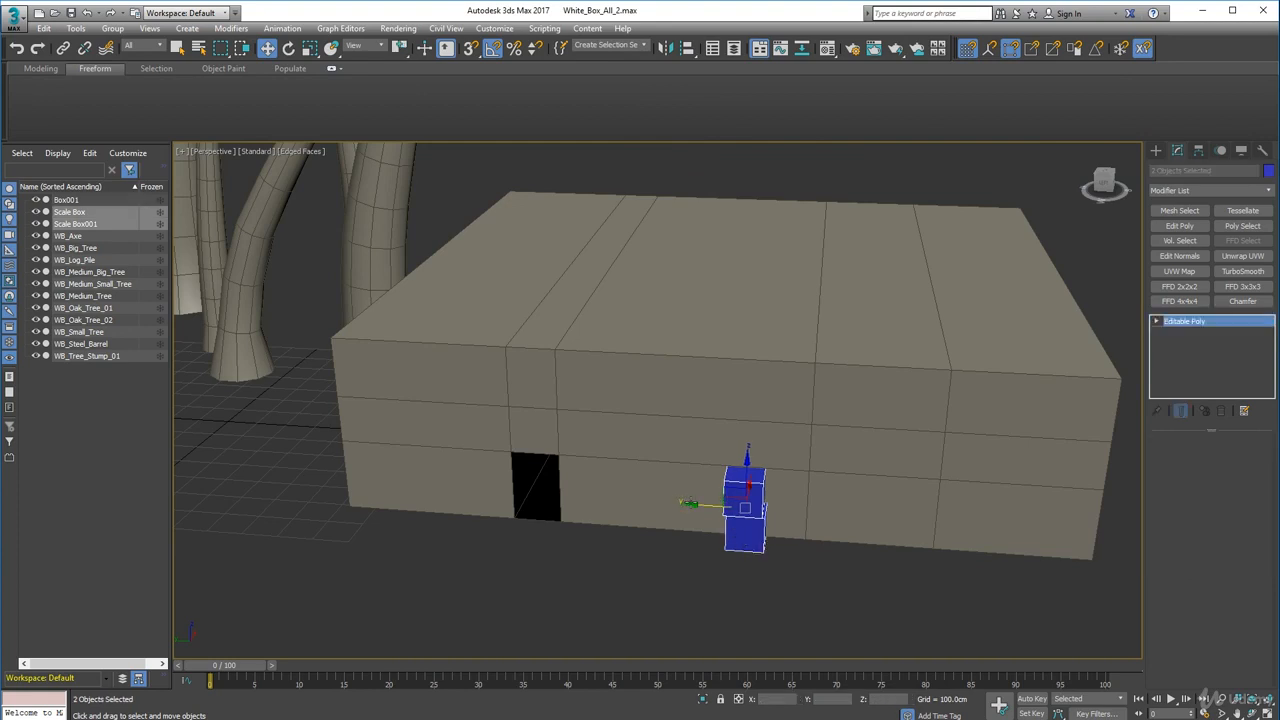
click(688, 501)
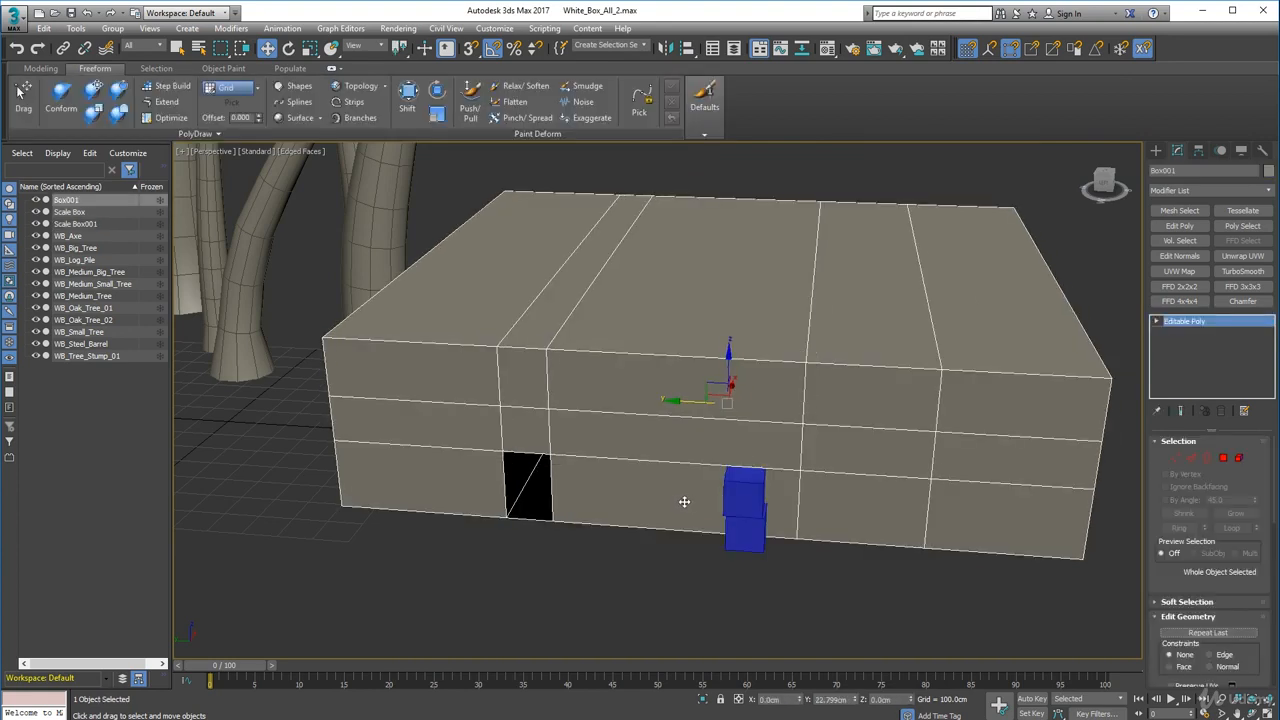
- Select the hut box's end vertices and move them 200 cm along Y with the Move Transform Type-In to shorten the box
click(745, 500)
ctrl+click(750, 538)
middle_drag(917, 378, 795, 383)
click(801, 389)
click(1176, 458)
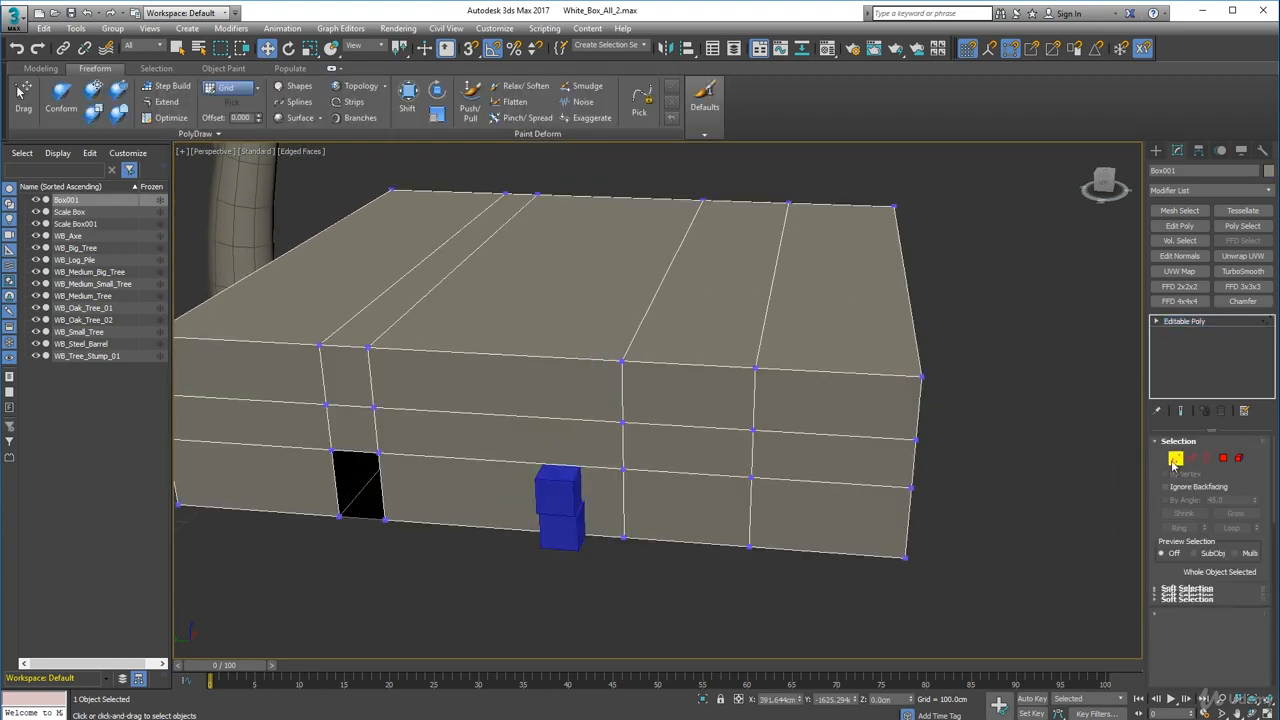
drag(902, 306, 1040, 652)
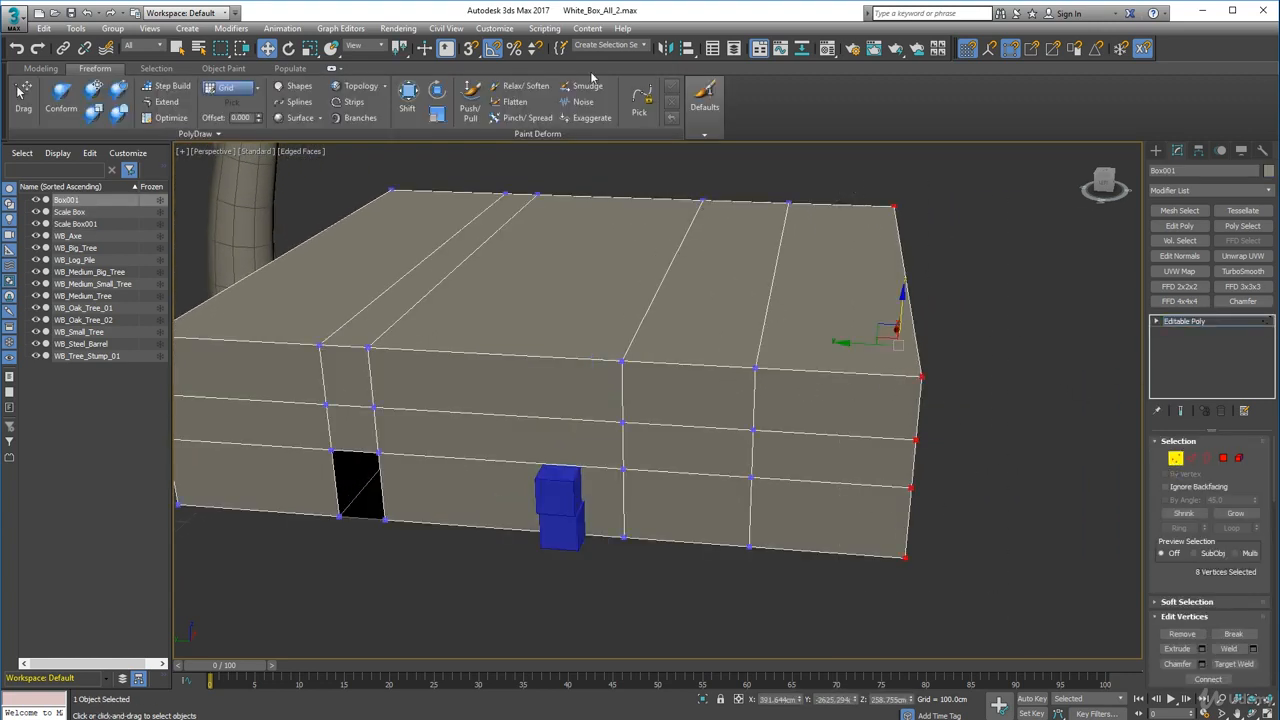
right_click(272, 50)
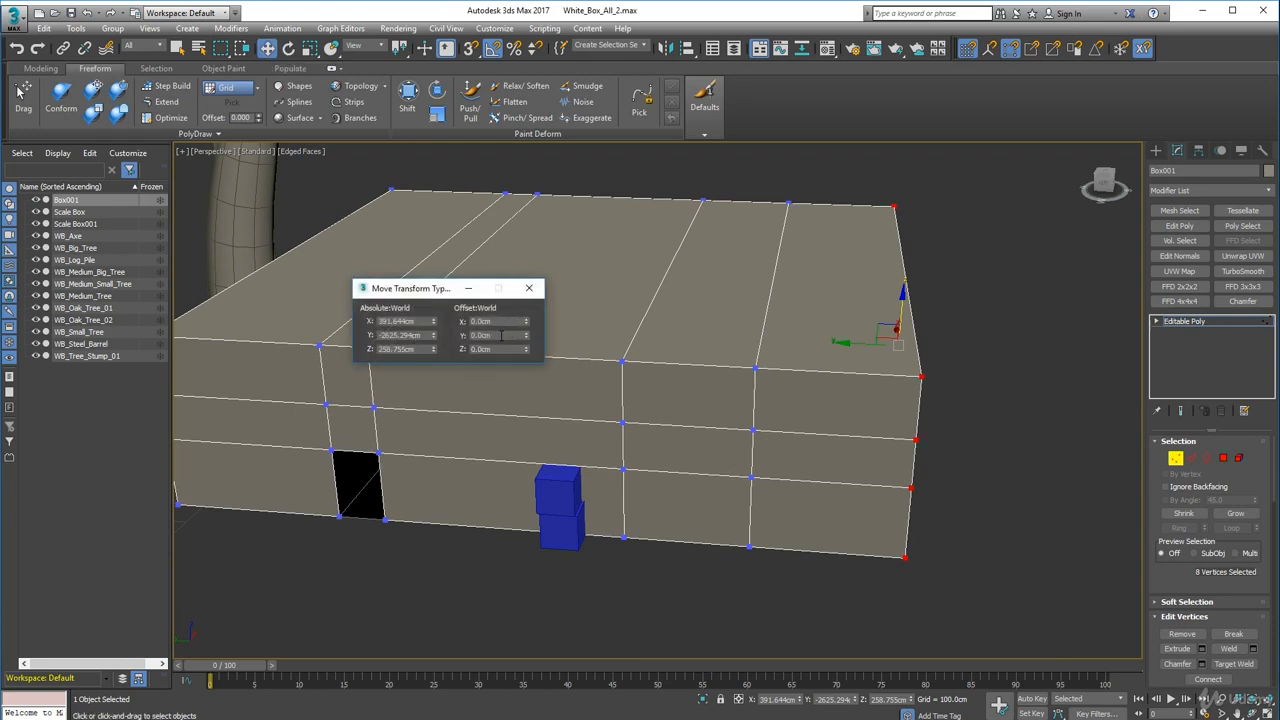
drag(524, 341, 487, 336)
key(ctrl+z)
key(Return)
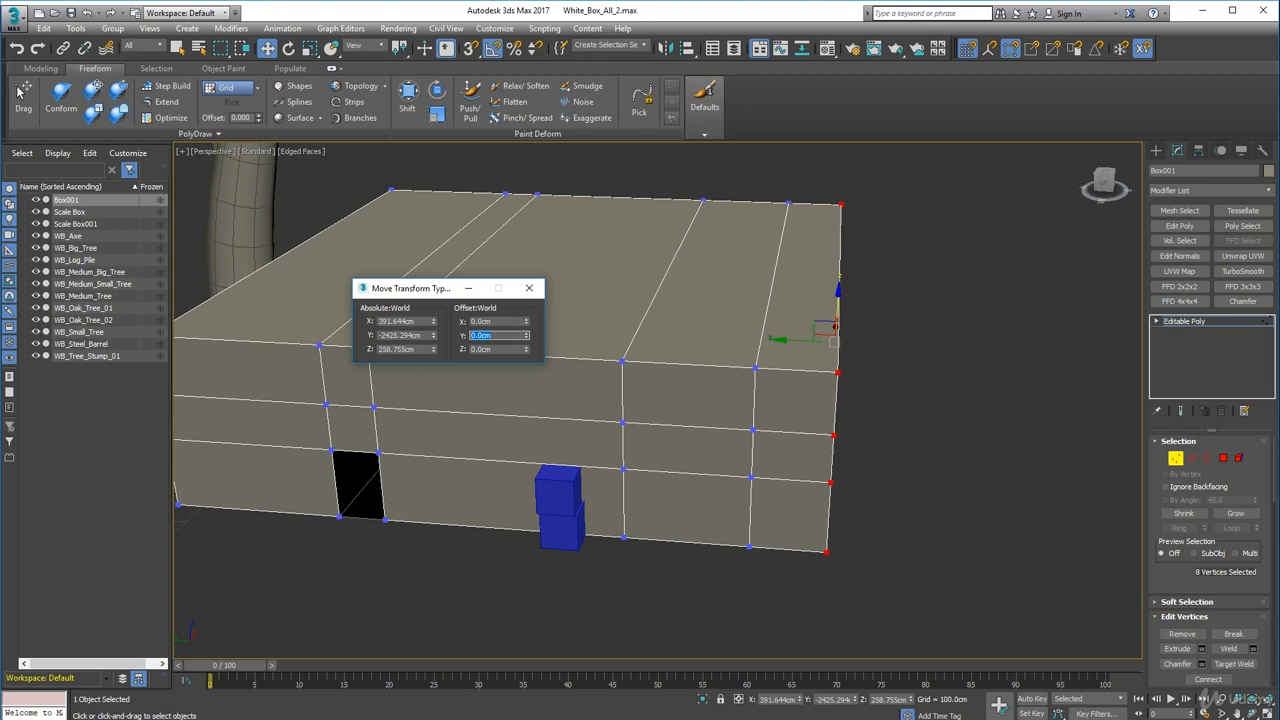
- Select the 24 vertices at the box's side end and move them -300 cm along X to narrow the hut
alt+middle_drag(569, 448, 449, 412)
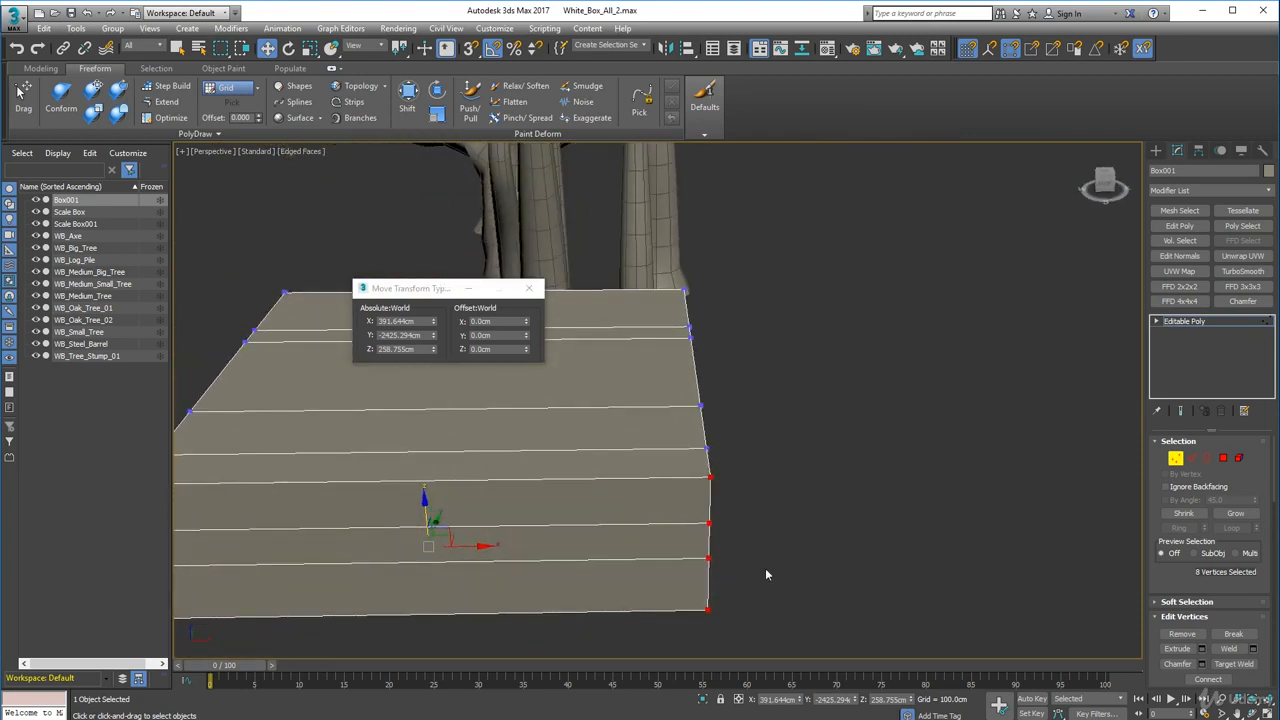
drag(576, 183, 578, 186)
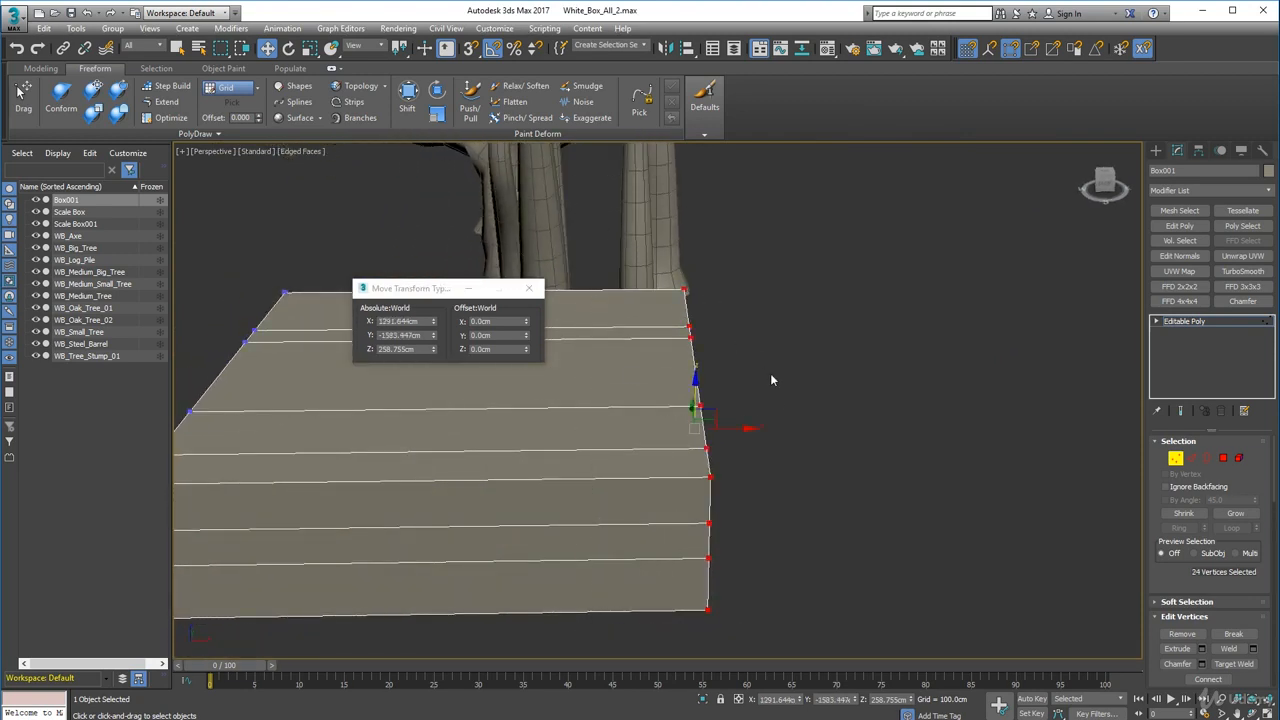
drag(749, 429, 745, 428)
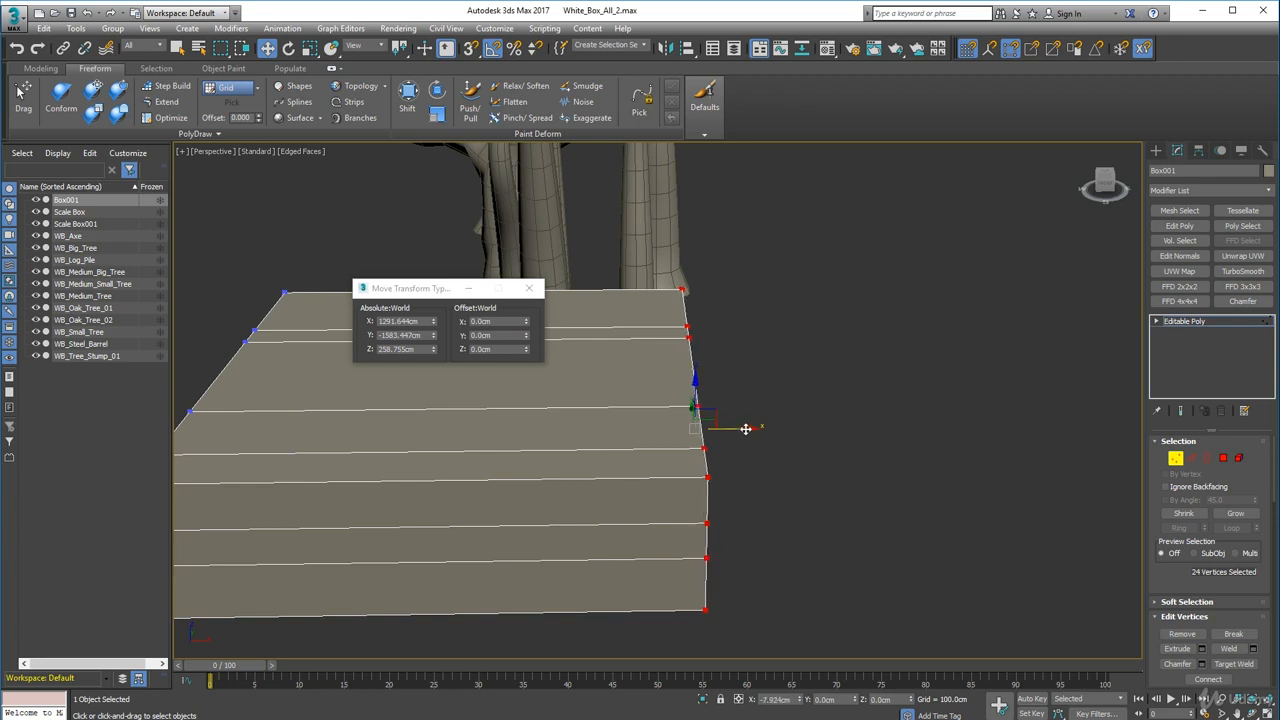
key(ctrl+z)
drag(528, 322, 441, 321)
key(ctrl+z)
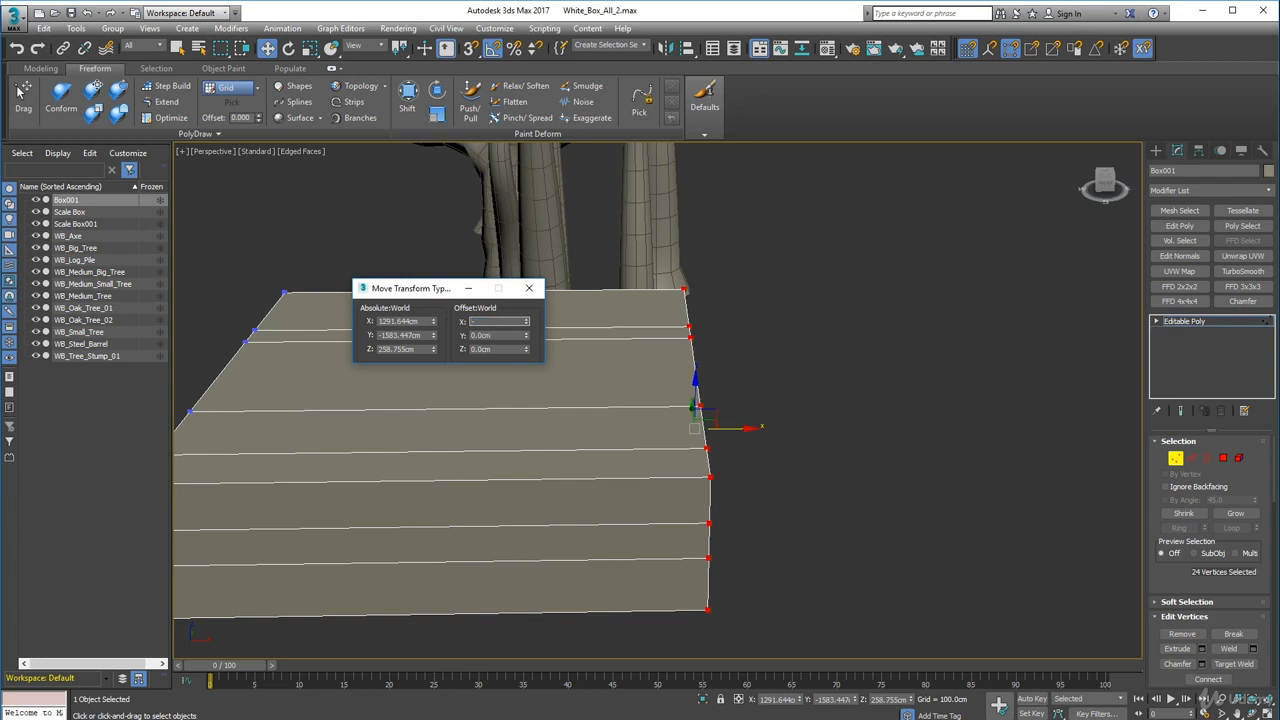
key(Return)
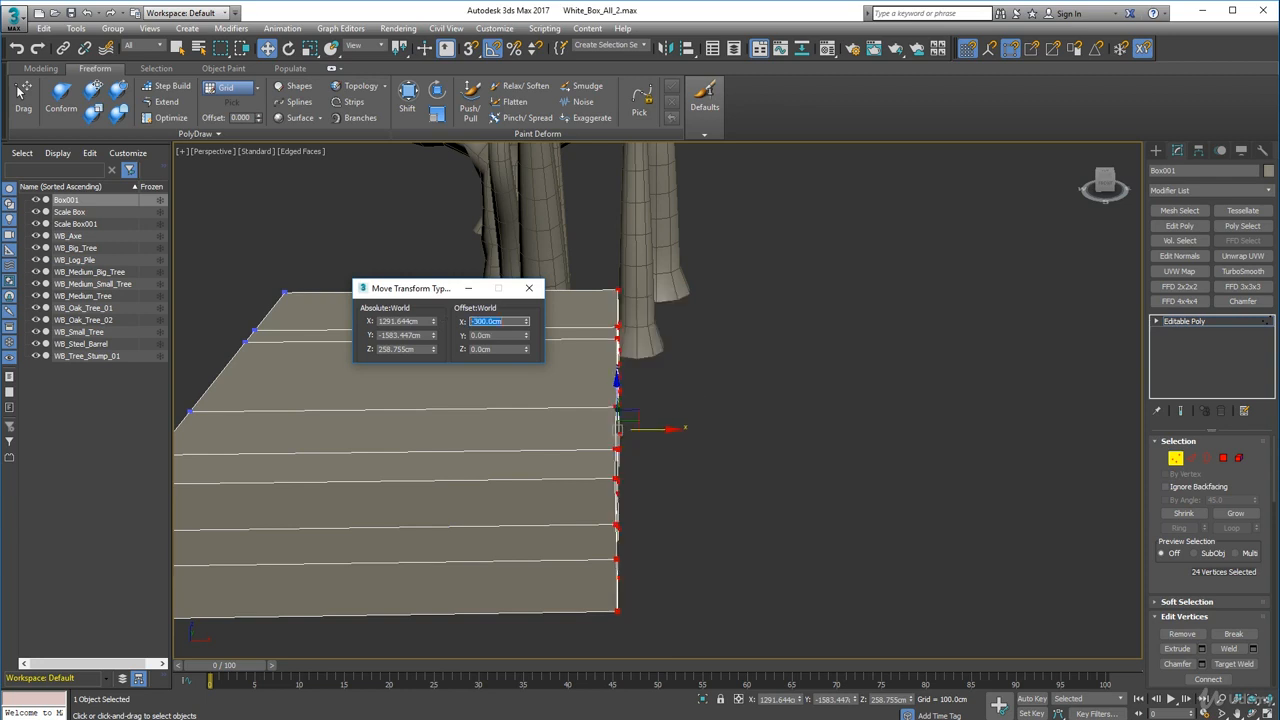
click(529, 288)
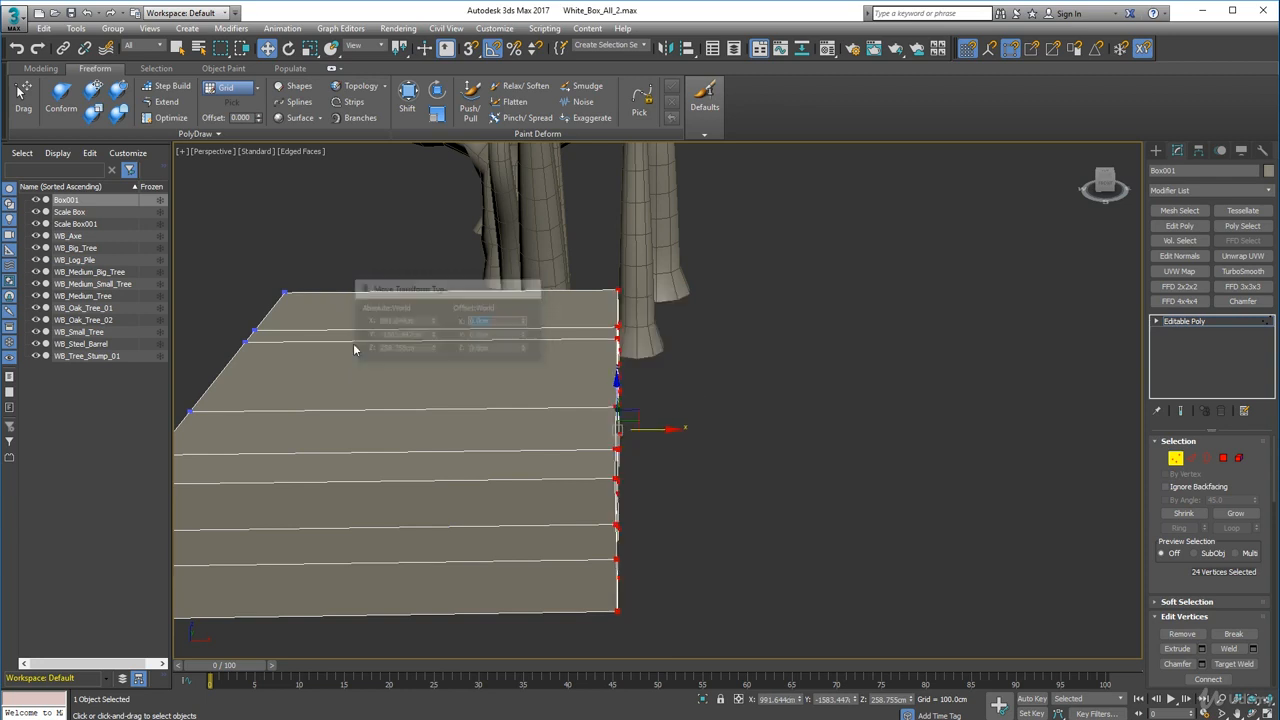
- Inspect the doorway and the reshaped hut box from closer and wider views
alt+middle_drag(340, 490, 370, 407)
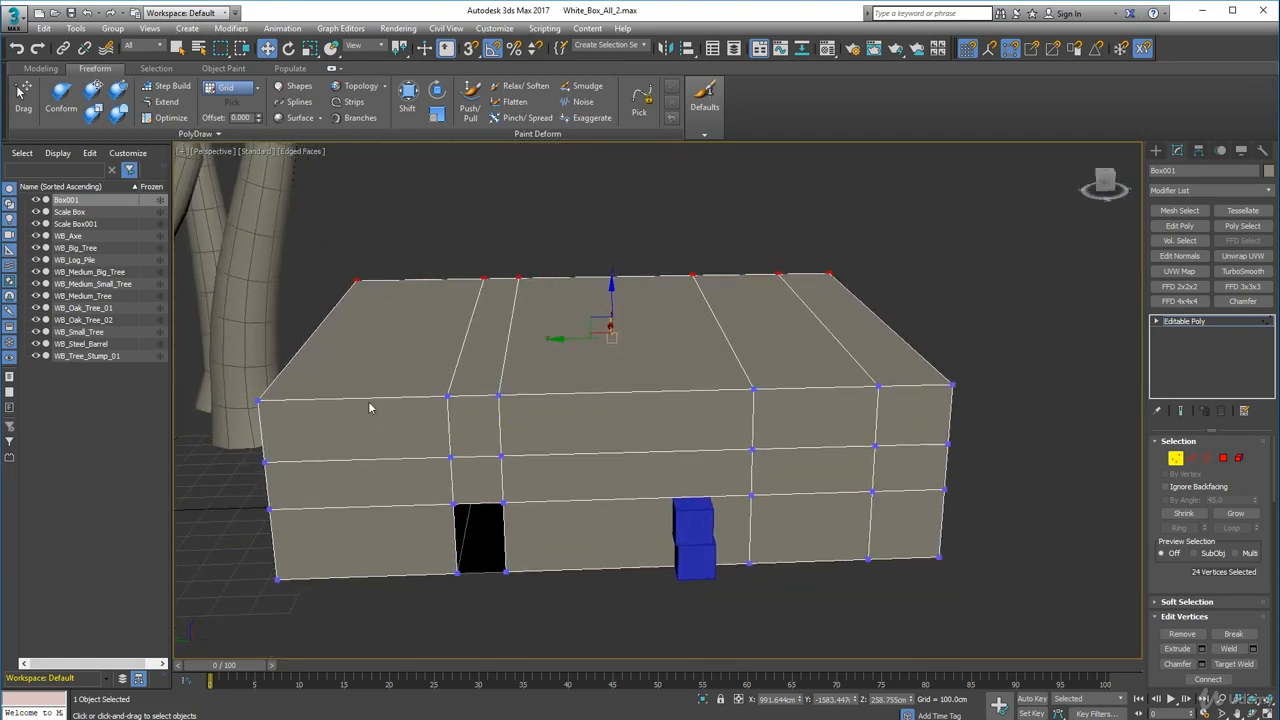
alt+middle_drag(563, 580, 617, 580)
scroll(517, 411, up, 6)
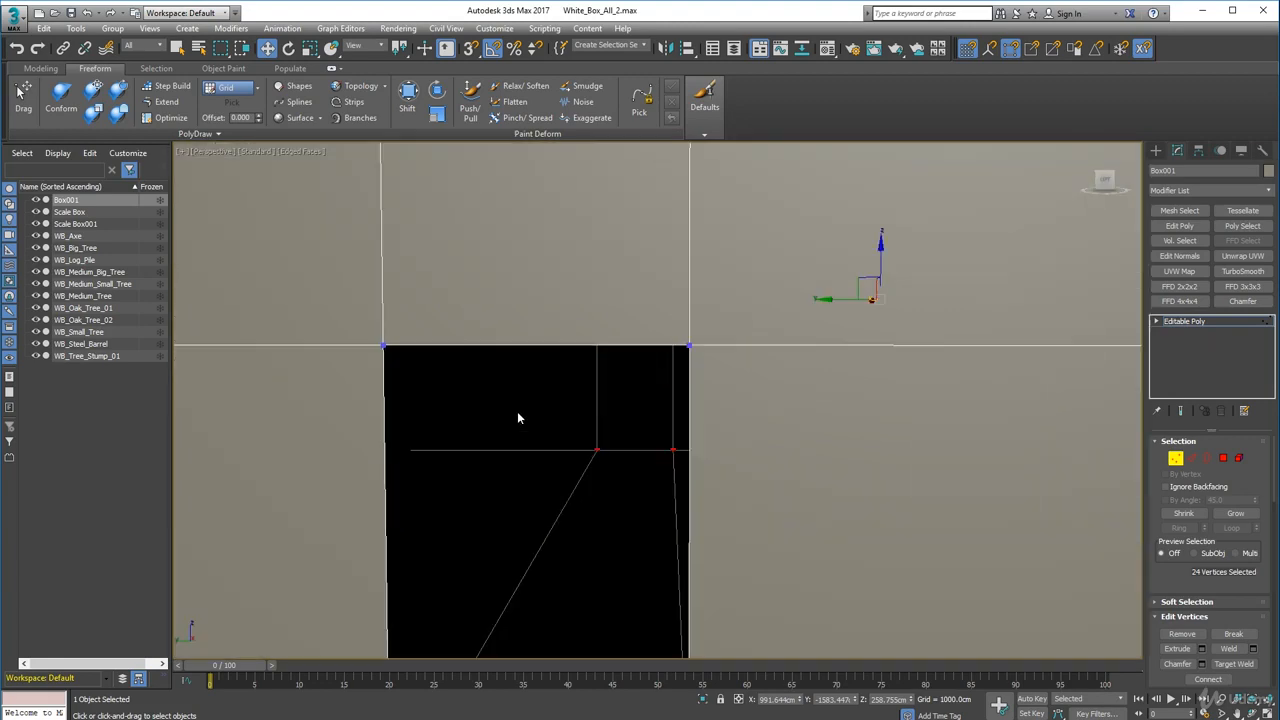
scroll(517, 411, down, 4)
alt+middle_drag(703, 467, 800, 486)
scroll(629, 440, down, 2)
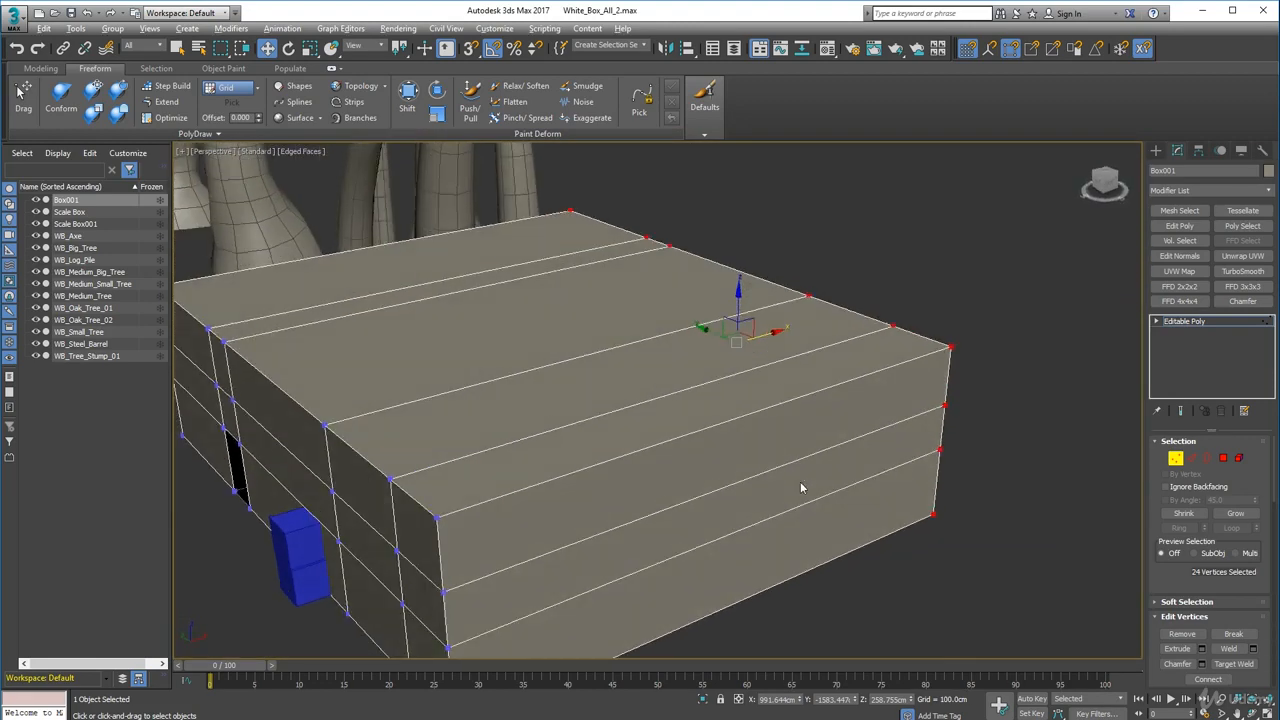
- Insert a vertical edge loop across the middle of the box's side and top with Swift Loop
click(40, 68)
click(478, 86)
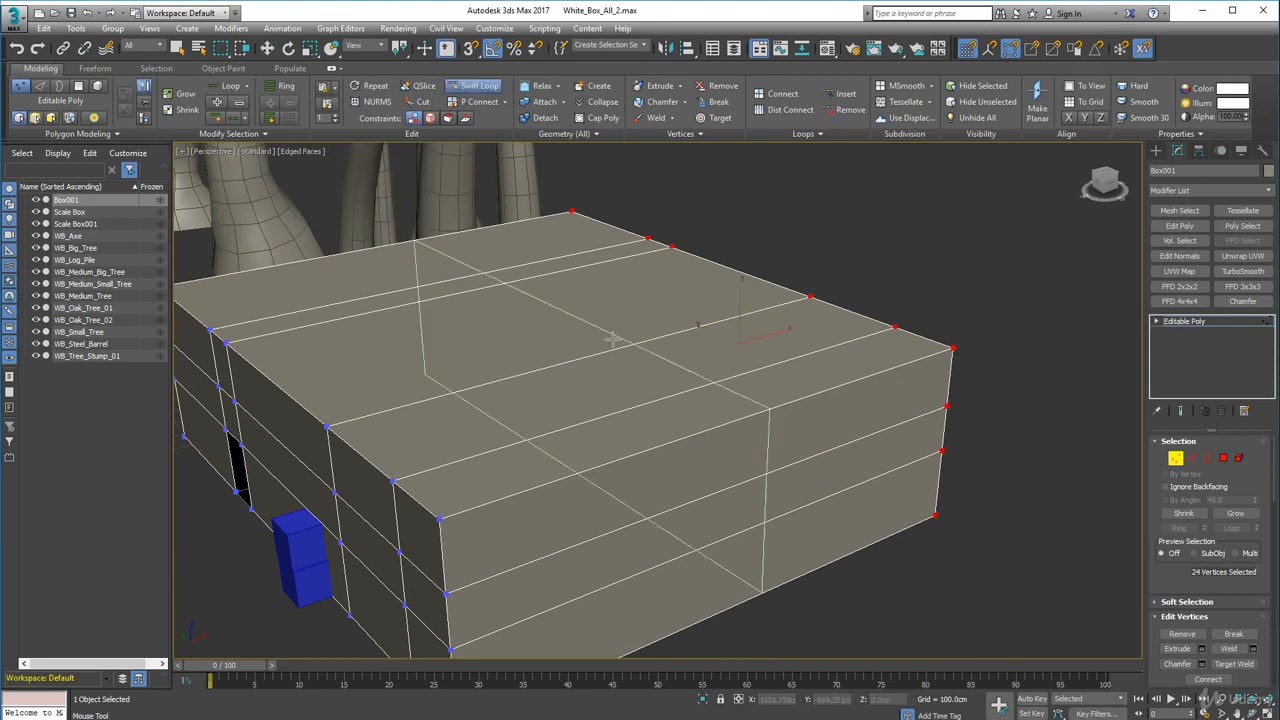
alt+middle_drag(679, 424, 651, 428)
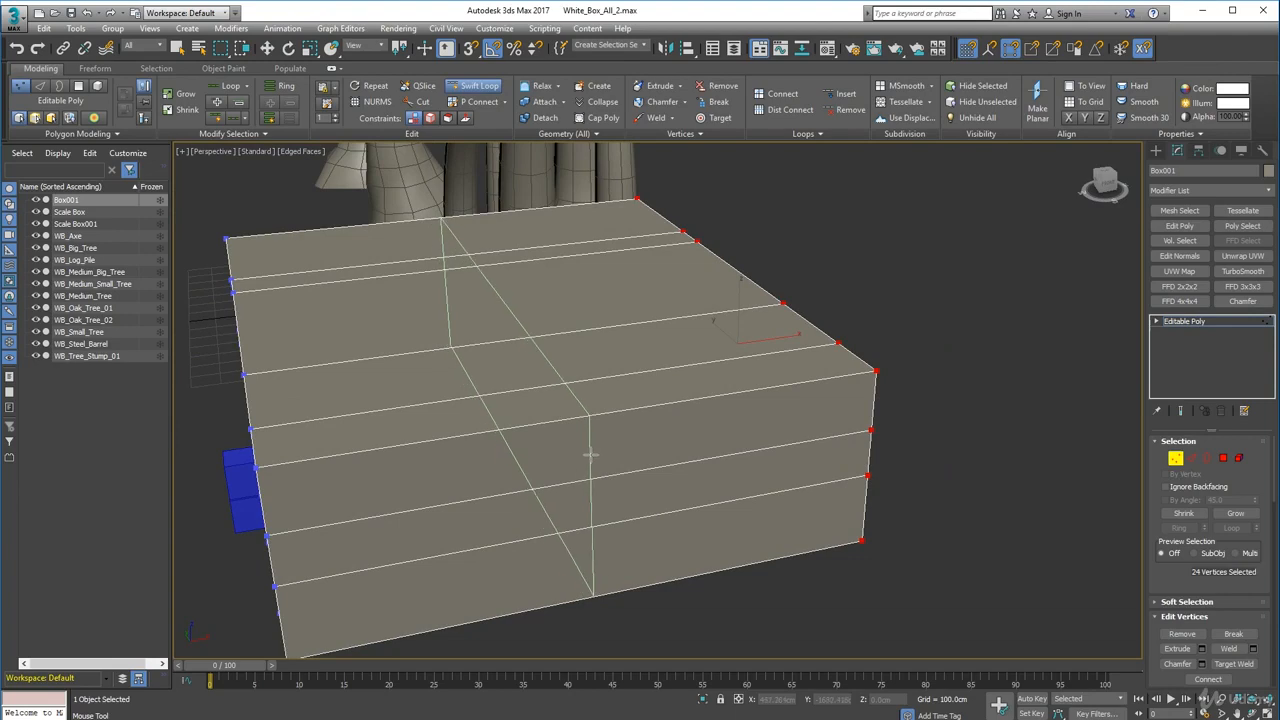
click(591, 452)
right_click(1072, 476)
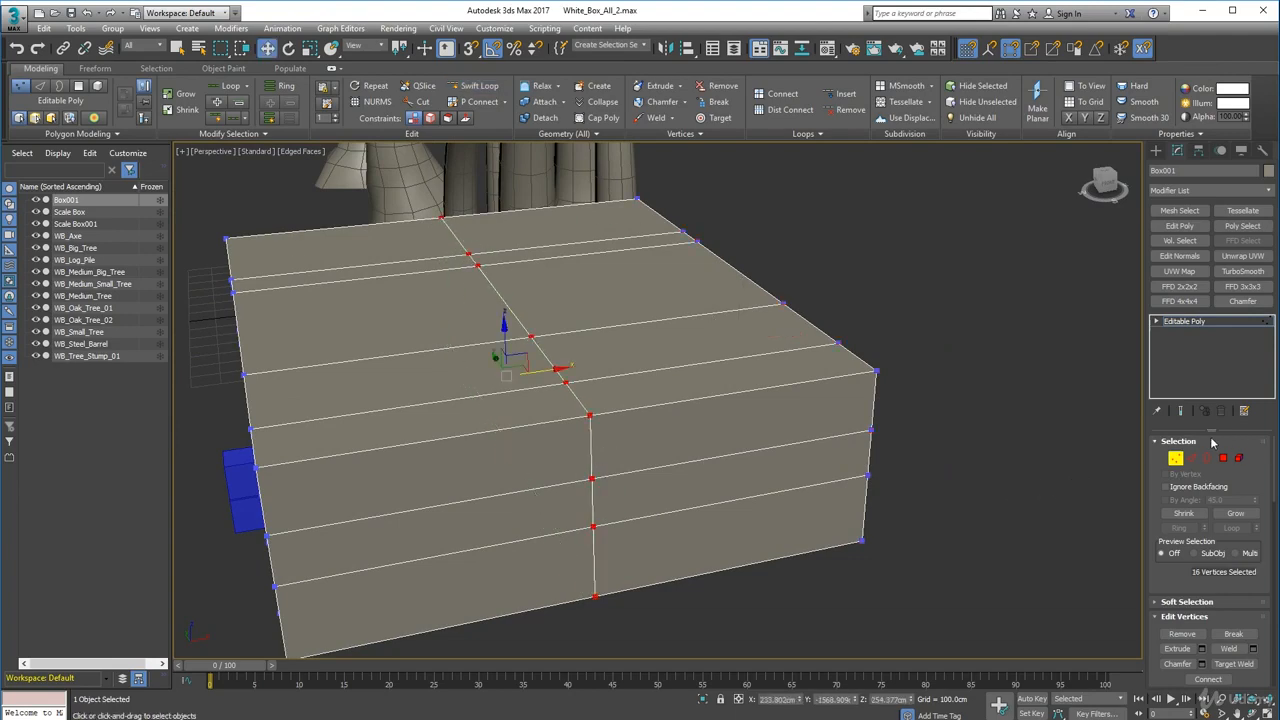
- Select the upper horizontal edge loop around the box and nudge it slightly upward
click(1175, 458)
alt+middle_drag(572, 588, 670, 478)
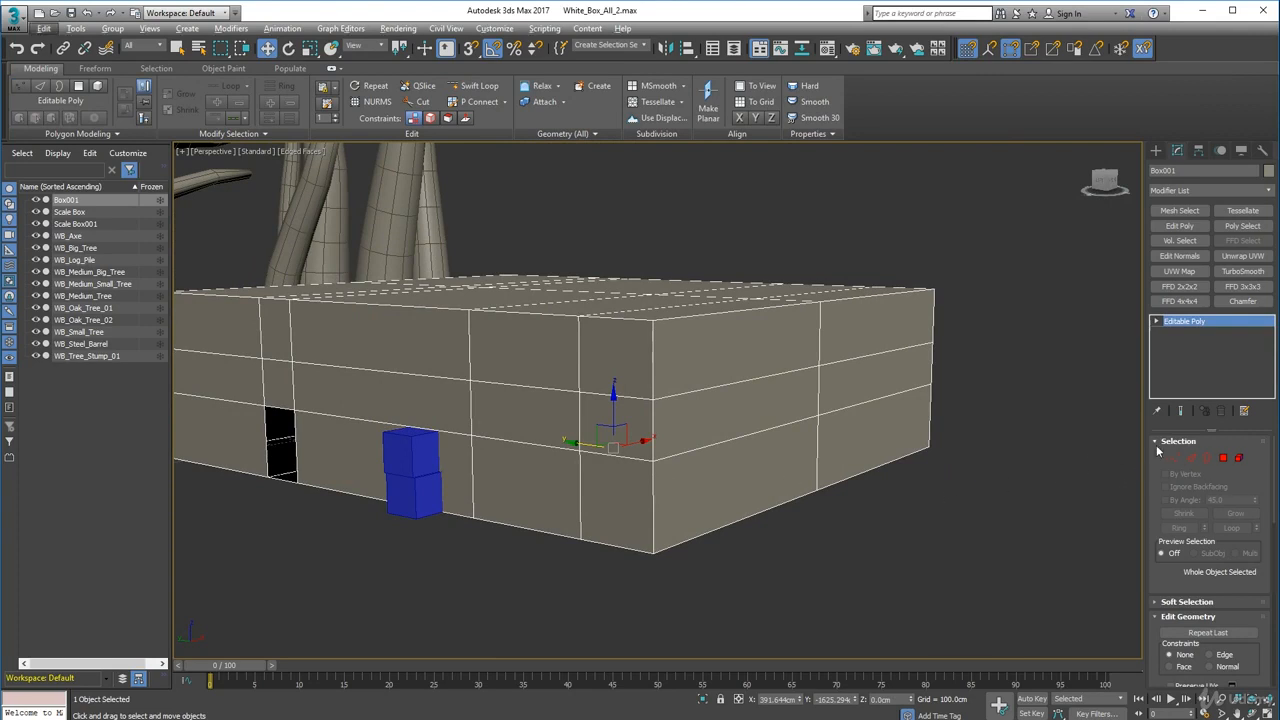
click(1189, 458)
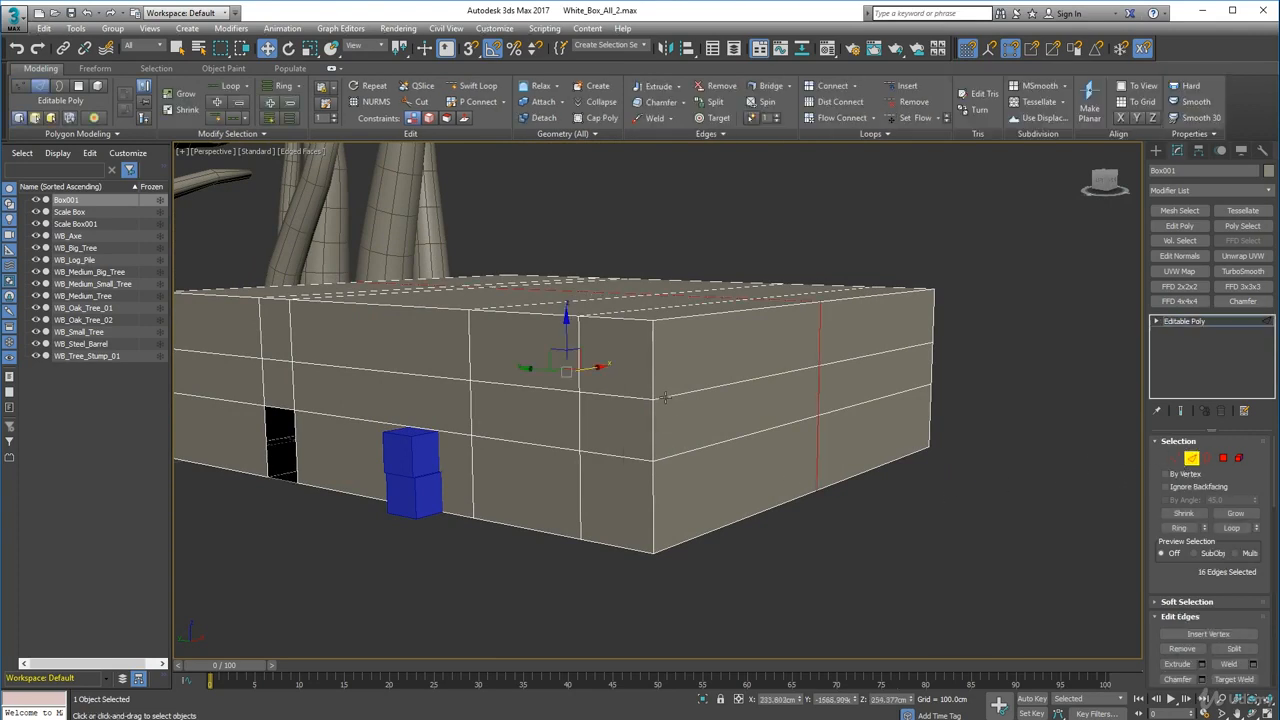
double_click(663, 397)
drag(569, 320, 572, 306)
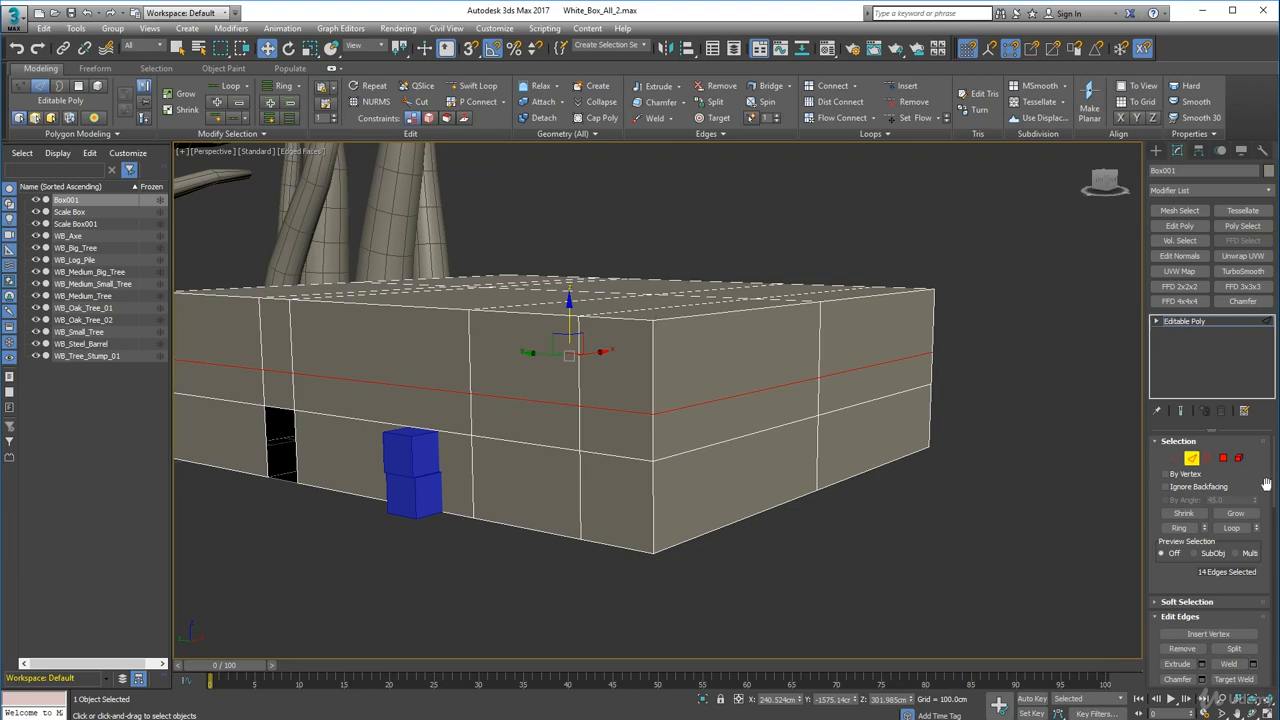
click(1175, 457)
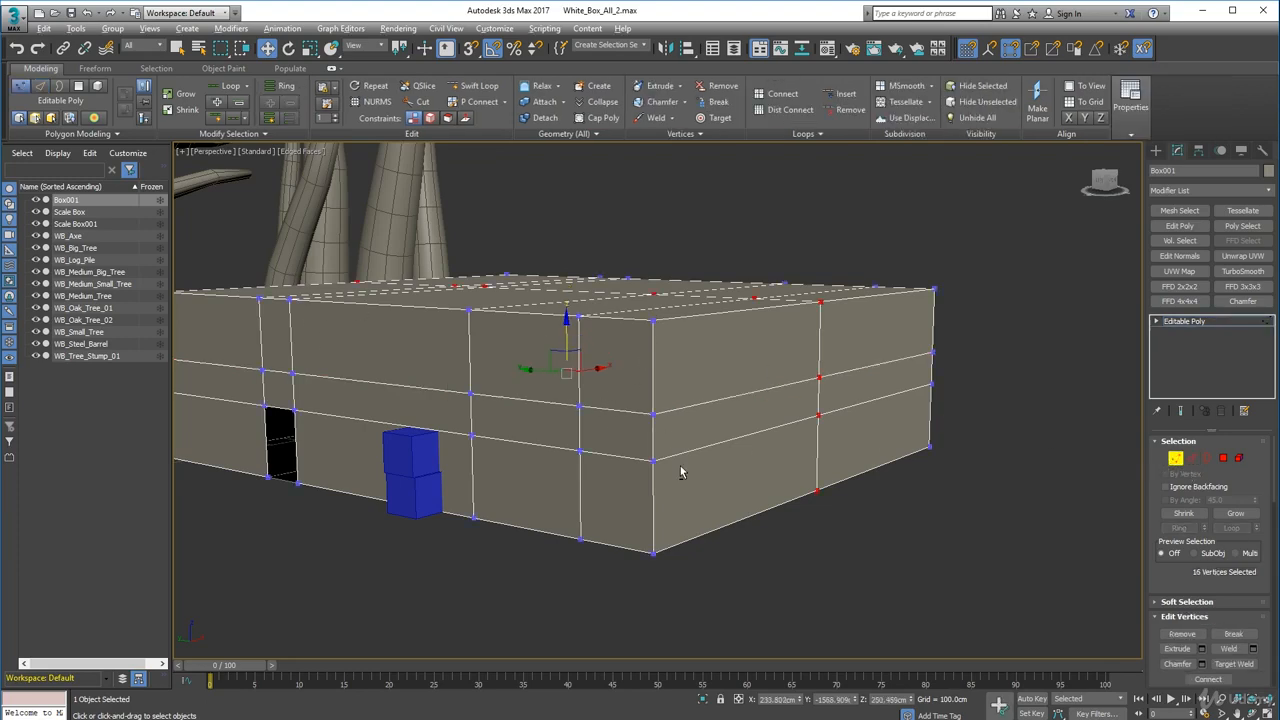
alt+middle_drag(680, 472, 766, 470)
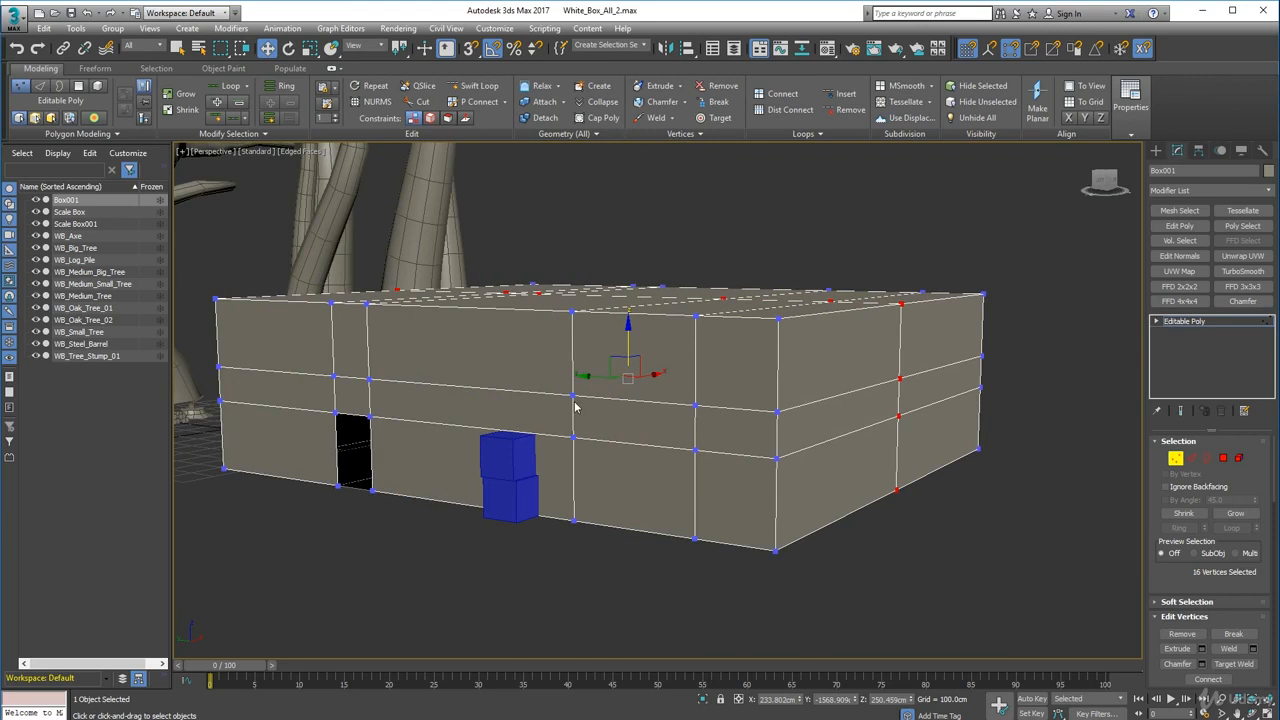
click(1191, 457)
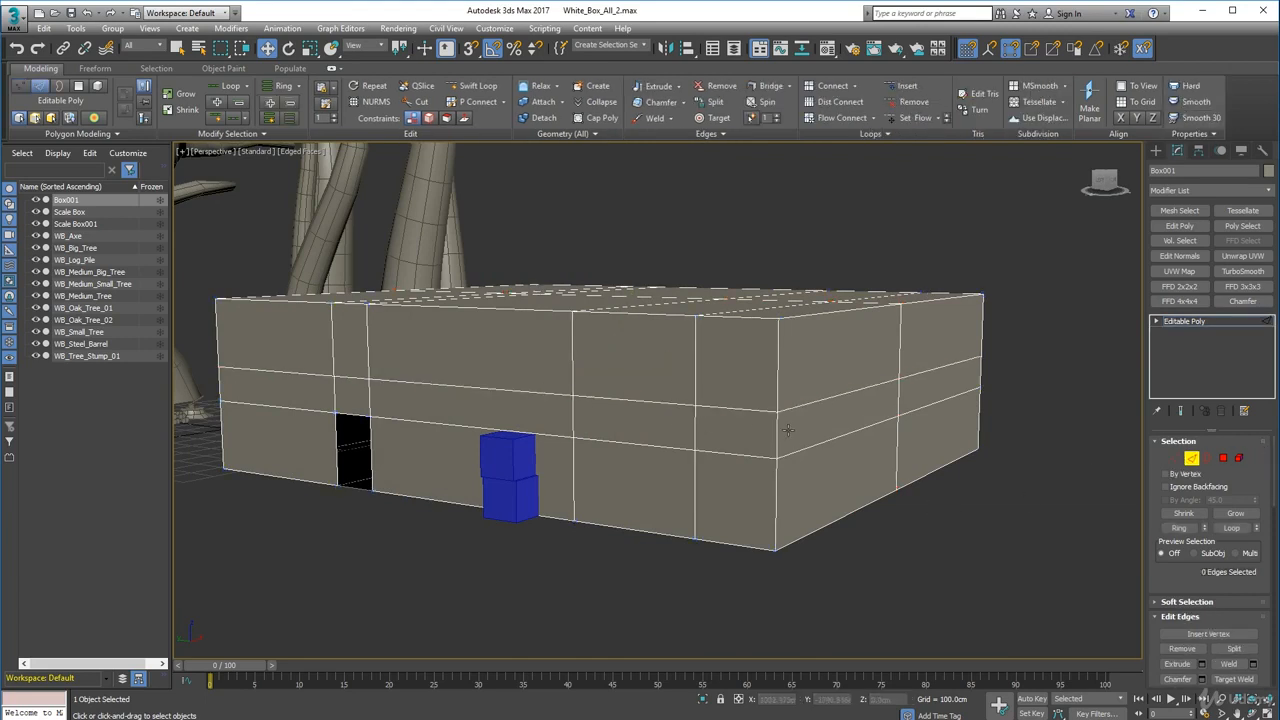
double_click(785, 410)
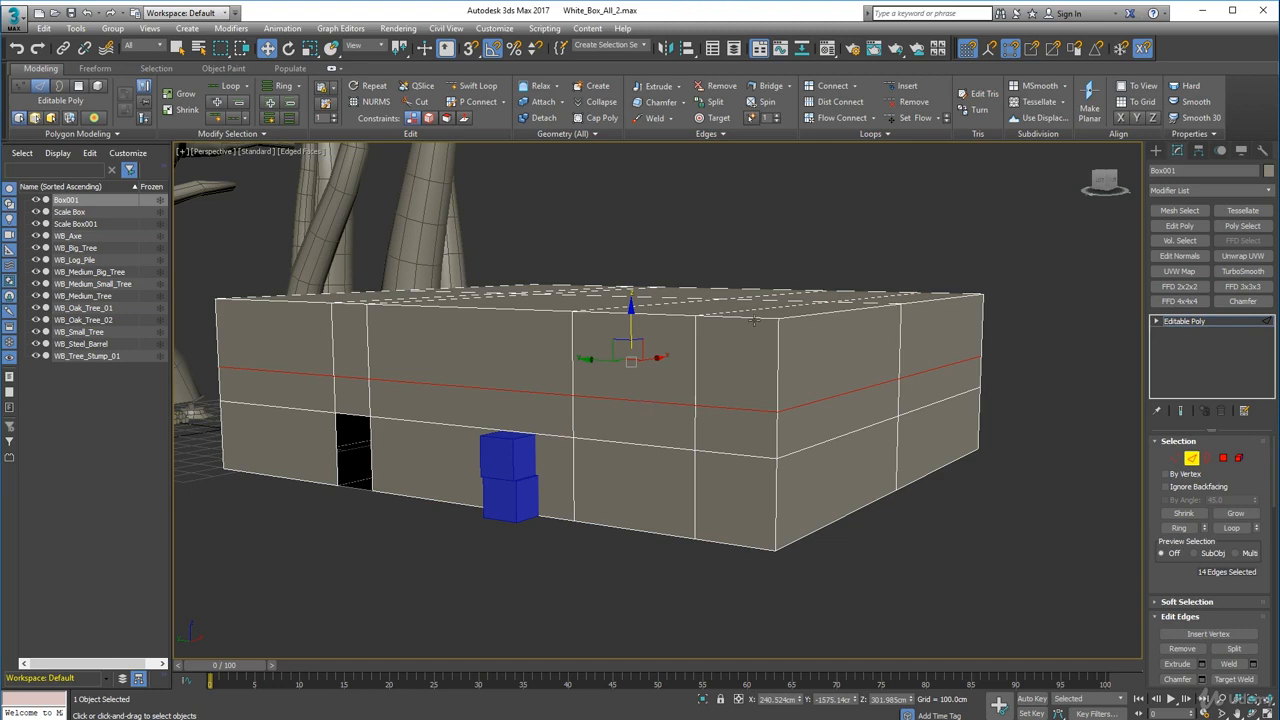
click(1176, 458)
alt+middle_drag(872, 464, 801, 466)
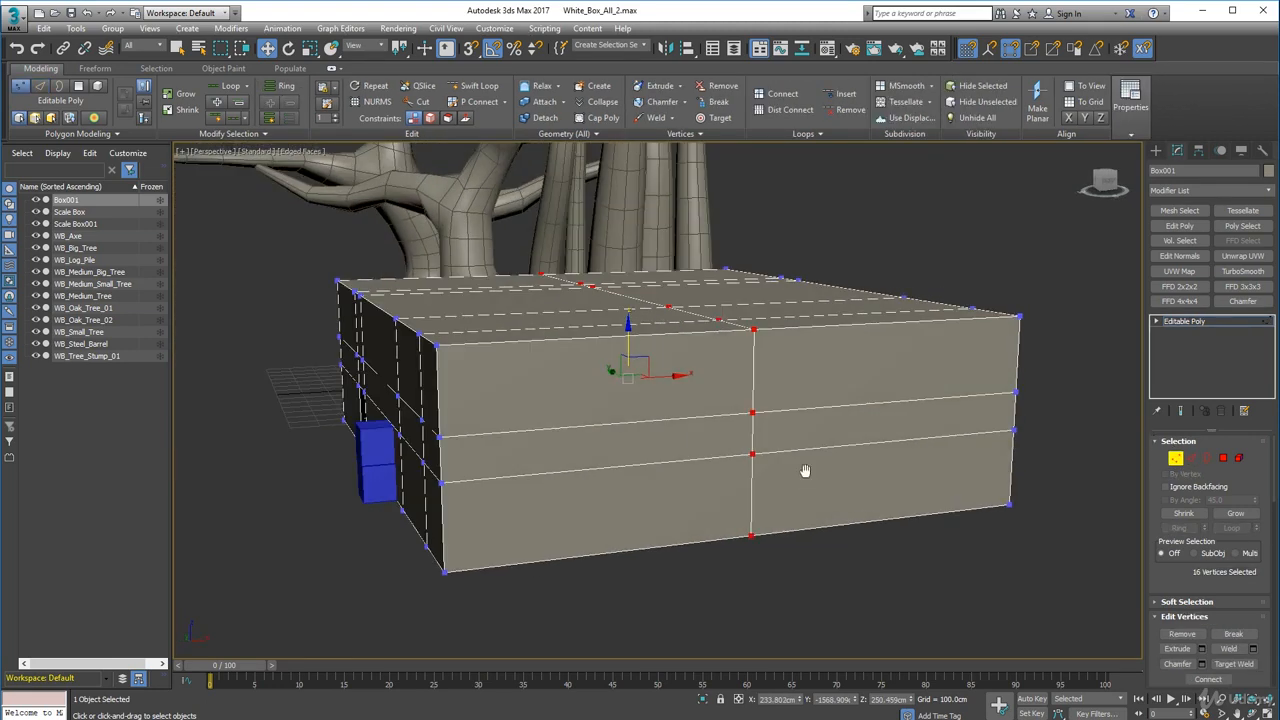
- Select the six vertices along the box's top front edge, enable snapping and try raising them with a vertex snap
click(477, 372)
drag(325, 268, 380, 308)
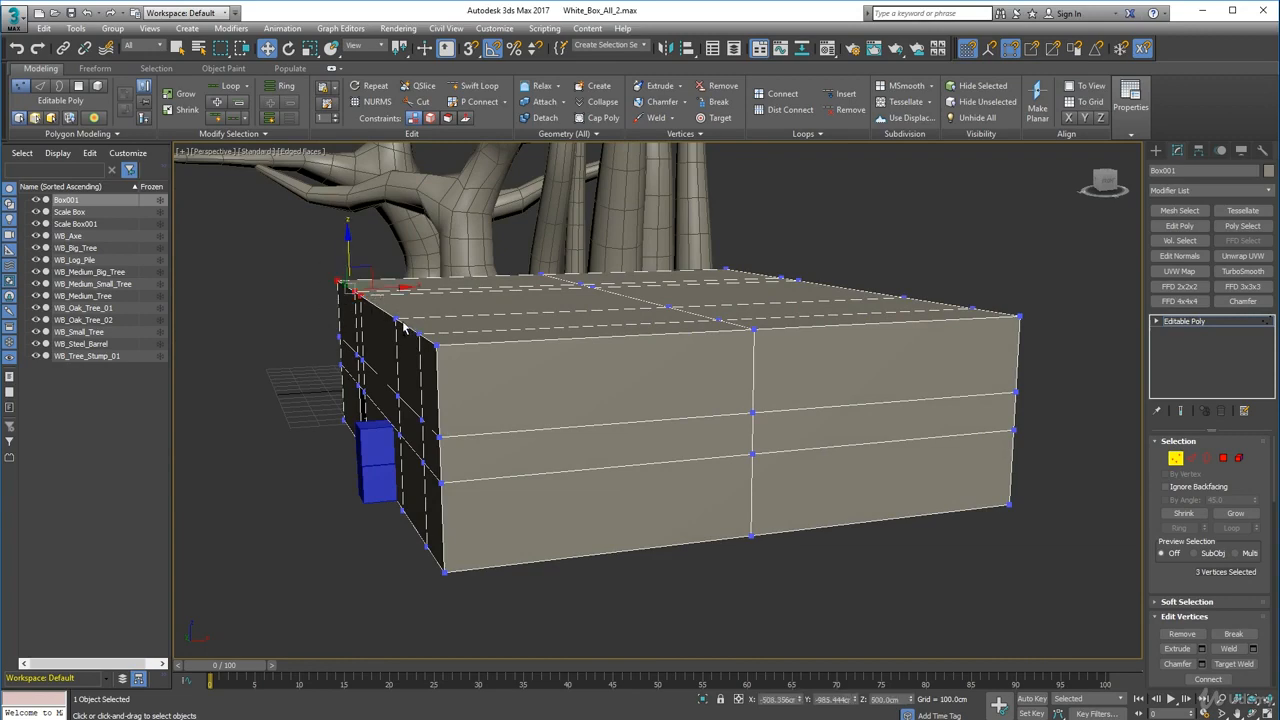
drag(446, 355, 446, 355)
alt+middle_drag(446, 355, 635, 242)
drag(651, 250, 776, 334)
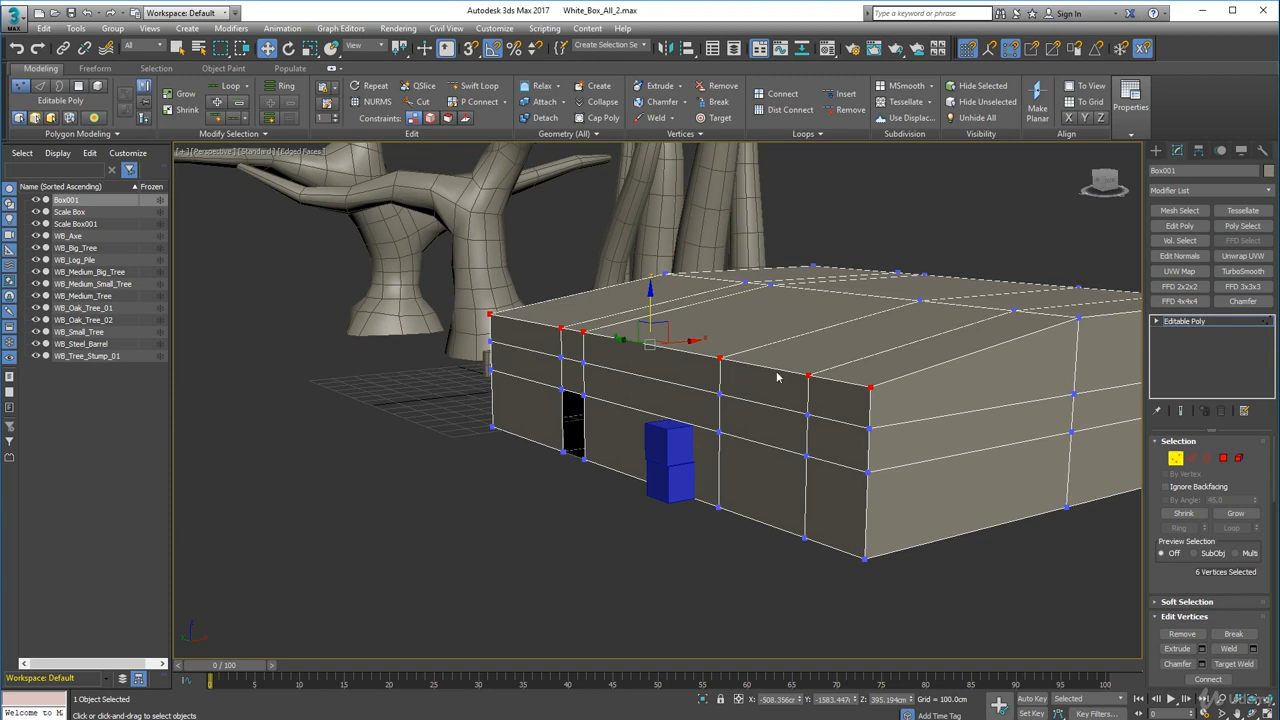
key(s)
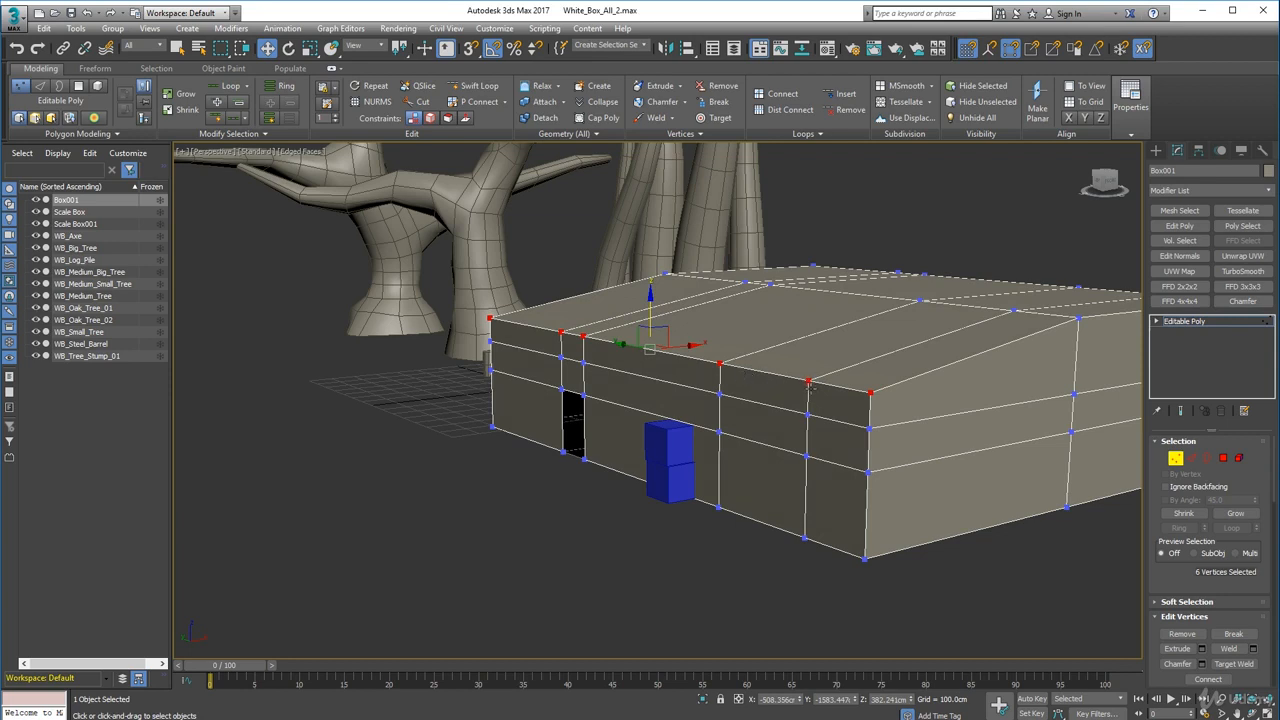
key(s)
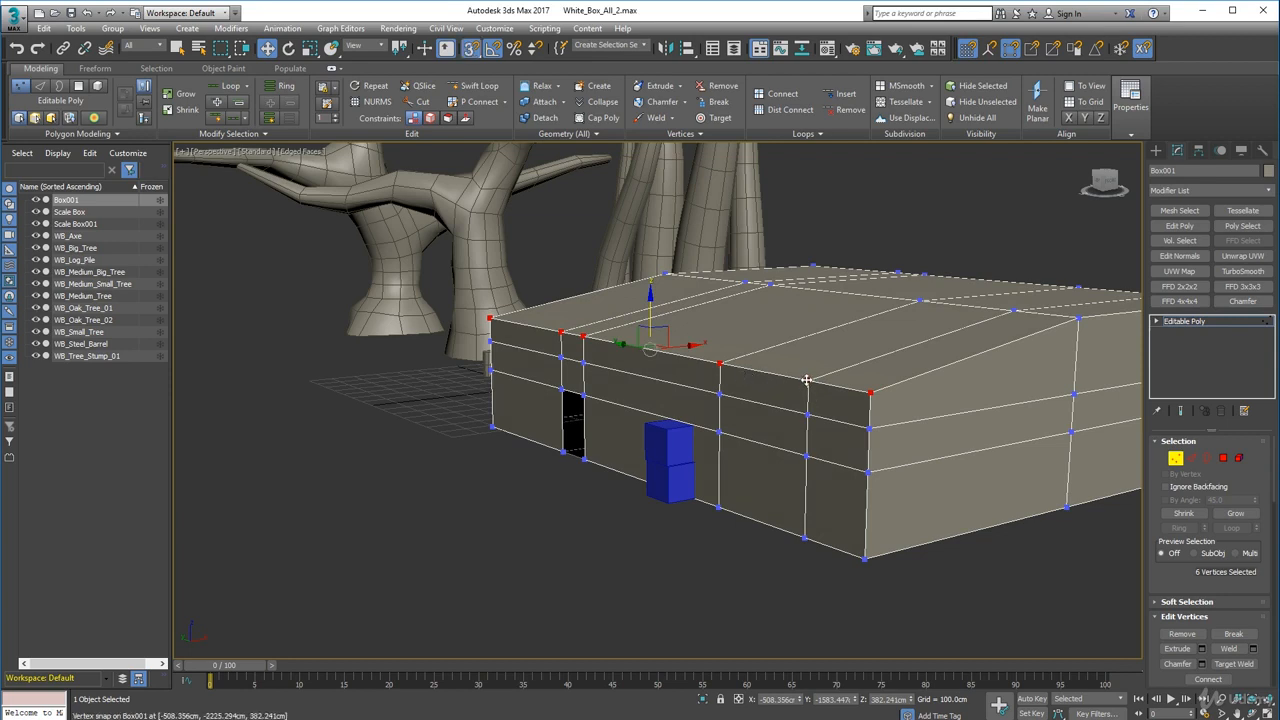
drag(807, 380, 871, 251)
key(ctrl+z)
key(ctrl+z)
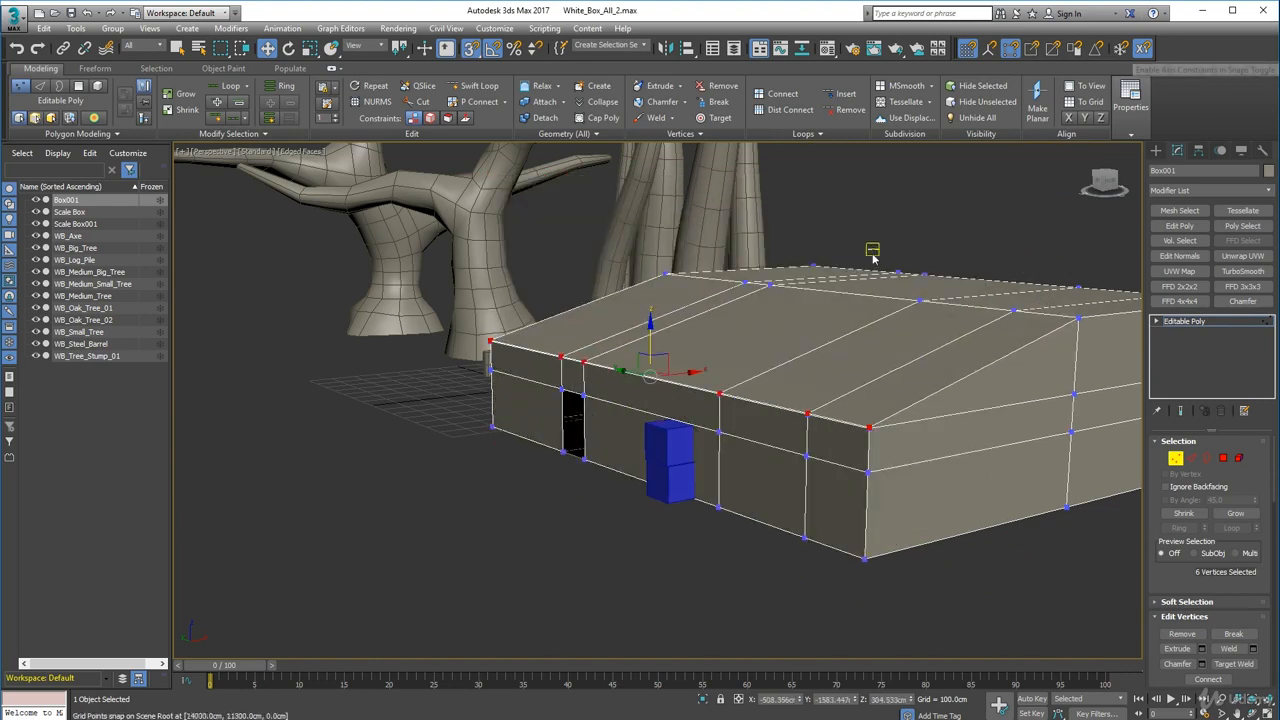
- Enable axis constraints for snaps and snap-move the selected top-front vertices up to a height of 500 cm
click(1143, 48)
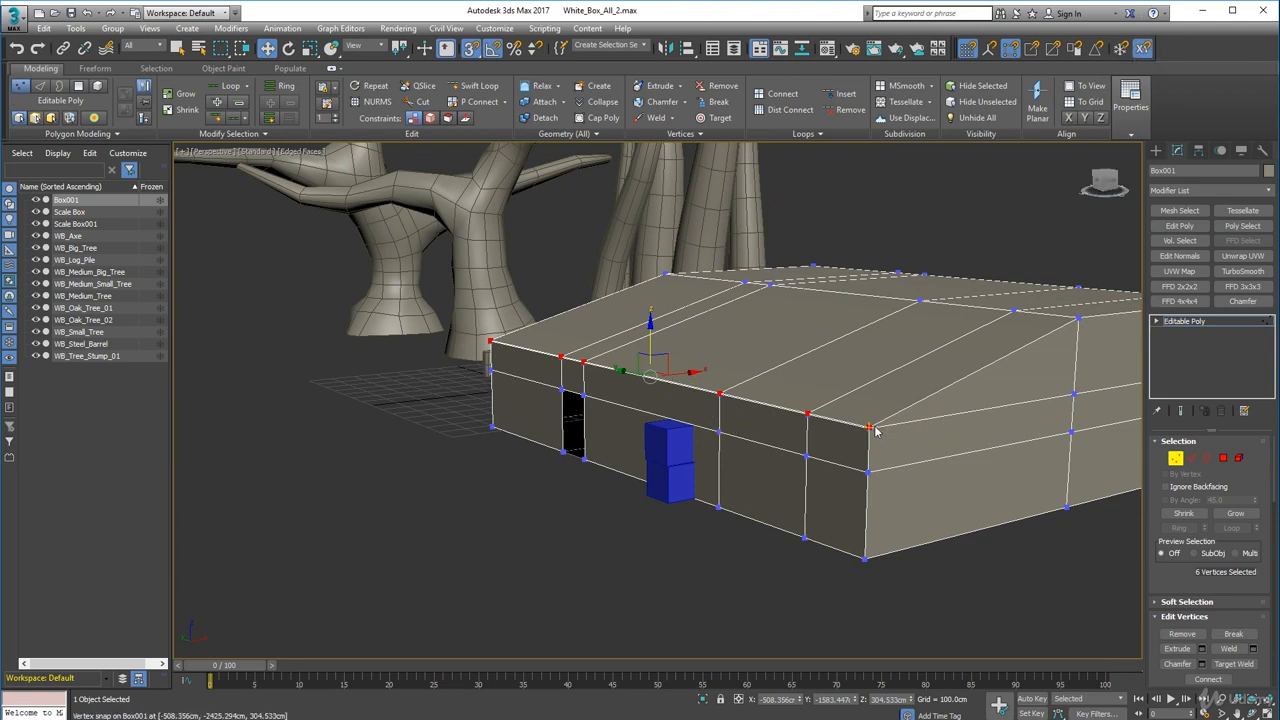
mouse_move(870, 426)
mouse_down()
mouse_move(871, 386)
mouse_move(868, 421)
mouse_up()
alt+middle_drag(850, 460, 800, 374)
scroll(686, 423, down, 3)
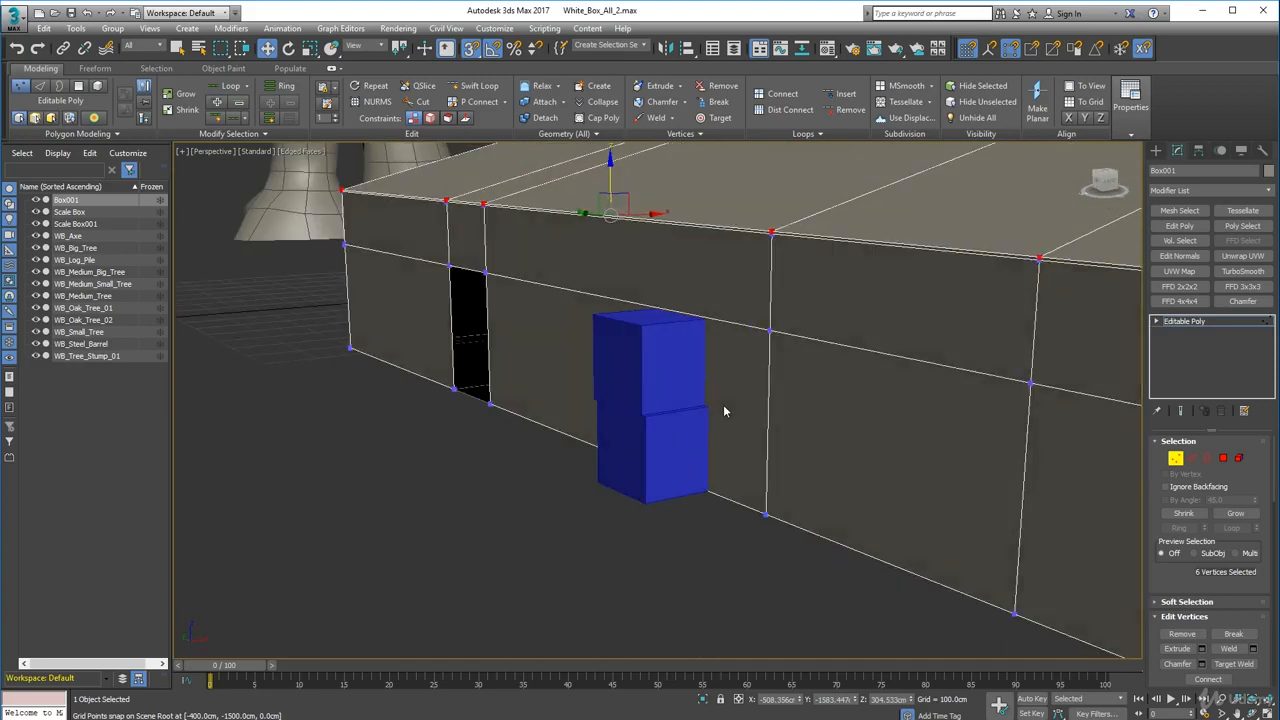
middle_drag(724, 407, 722, 428)
scroll(733, 255, up, 4)
middle_drag(803, 223, 747, 278)
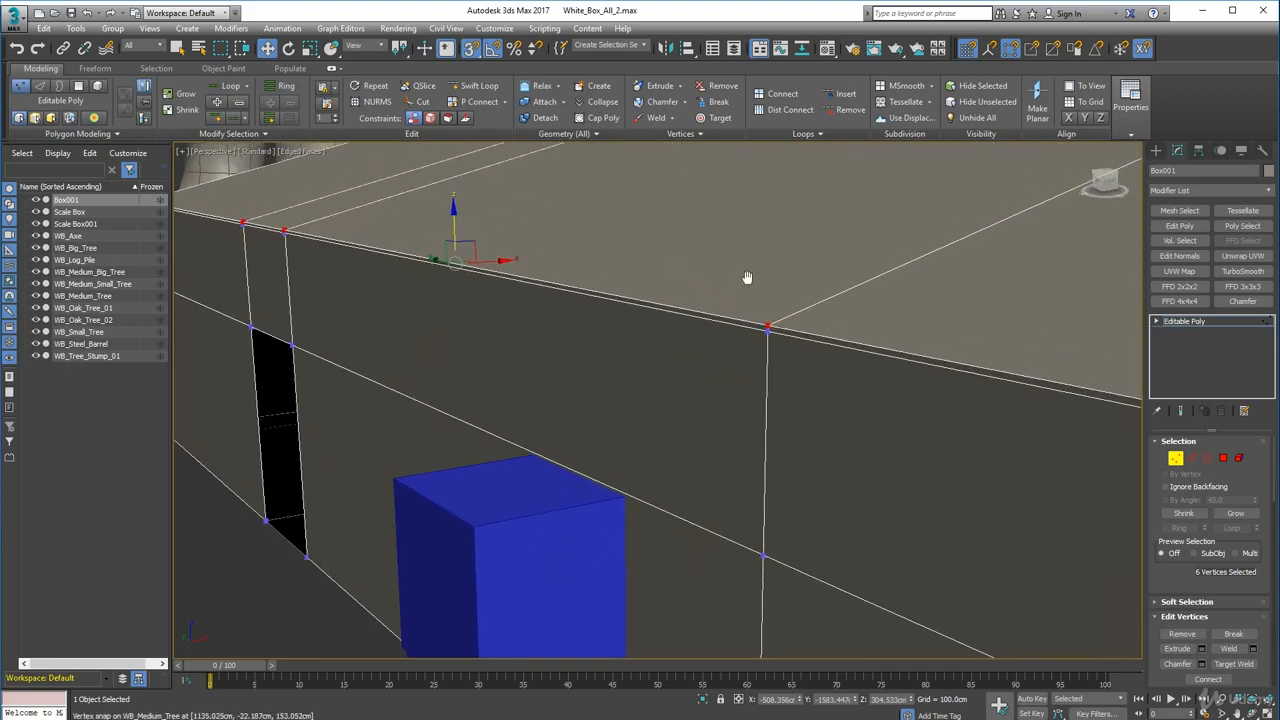
drag(767, 327, 286, 234)
scroll(425, 303, down, 5)
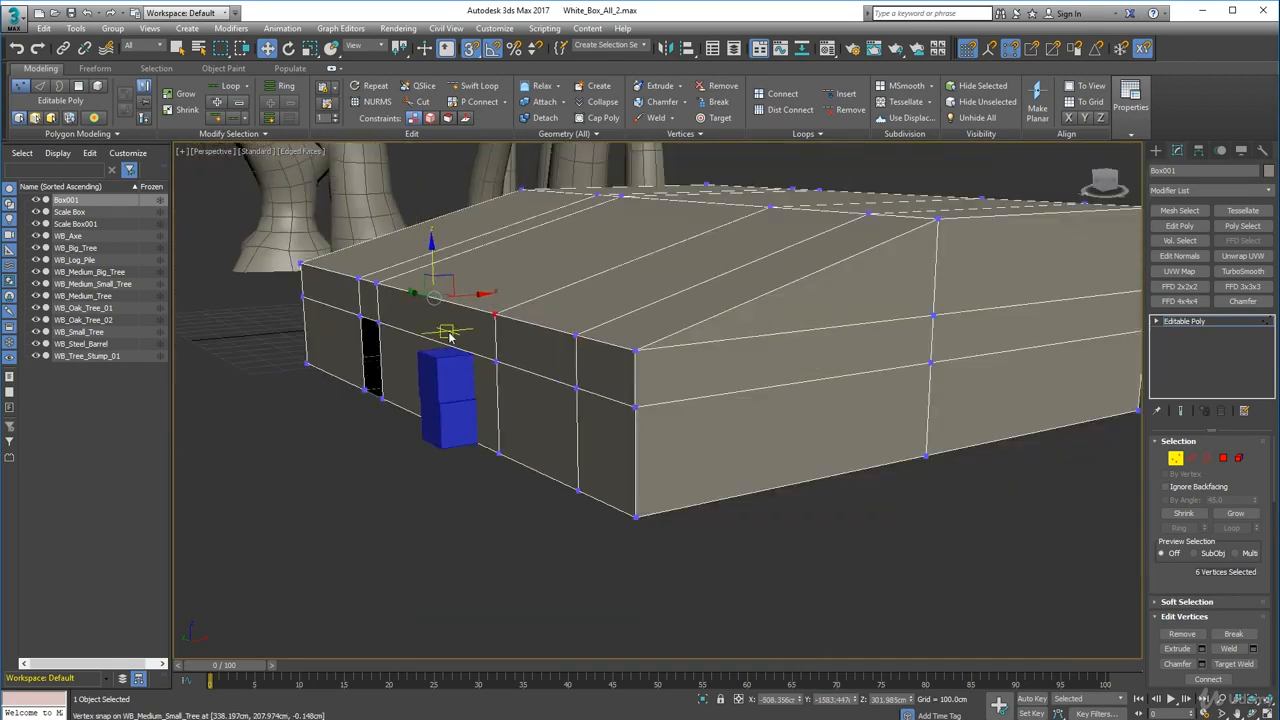
alt+middle_drag(449, 334, 620, 360)
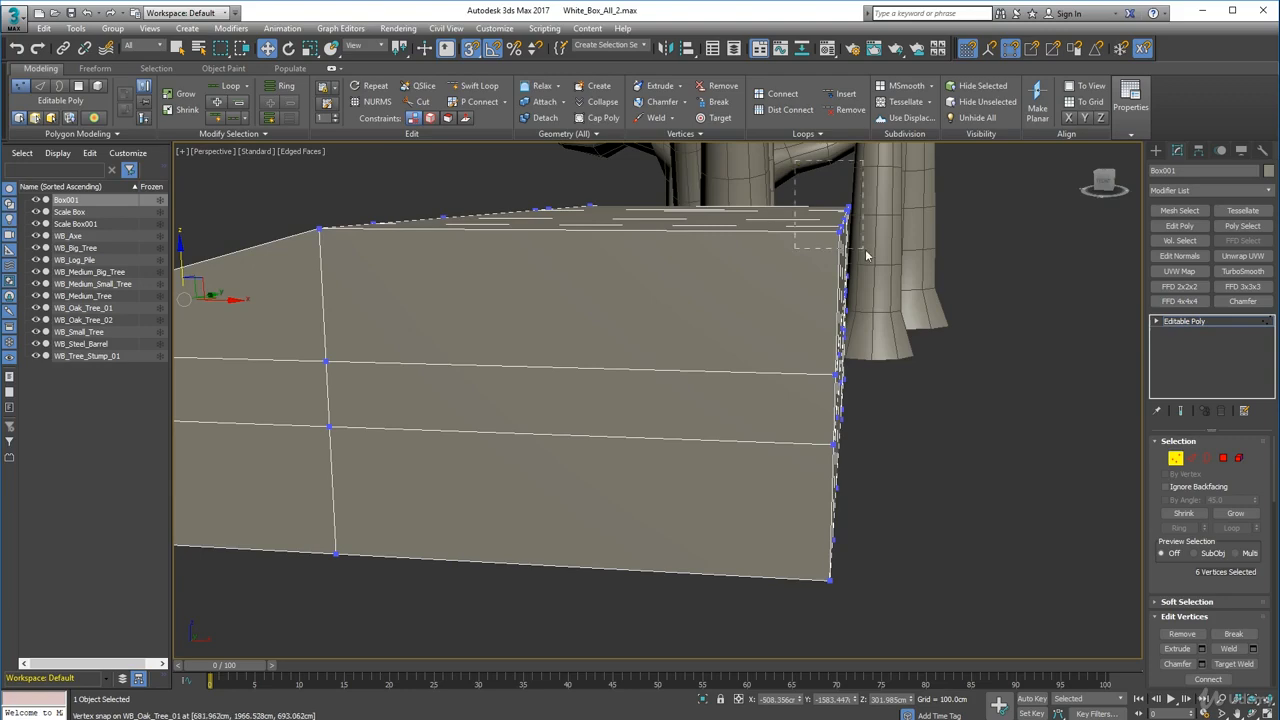
alt+middle_drag(863, 250, 666, 290)
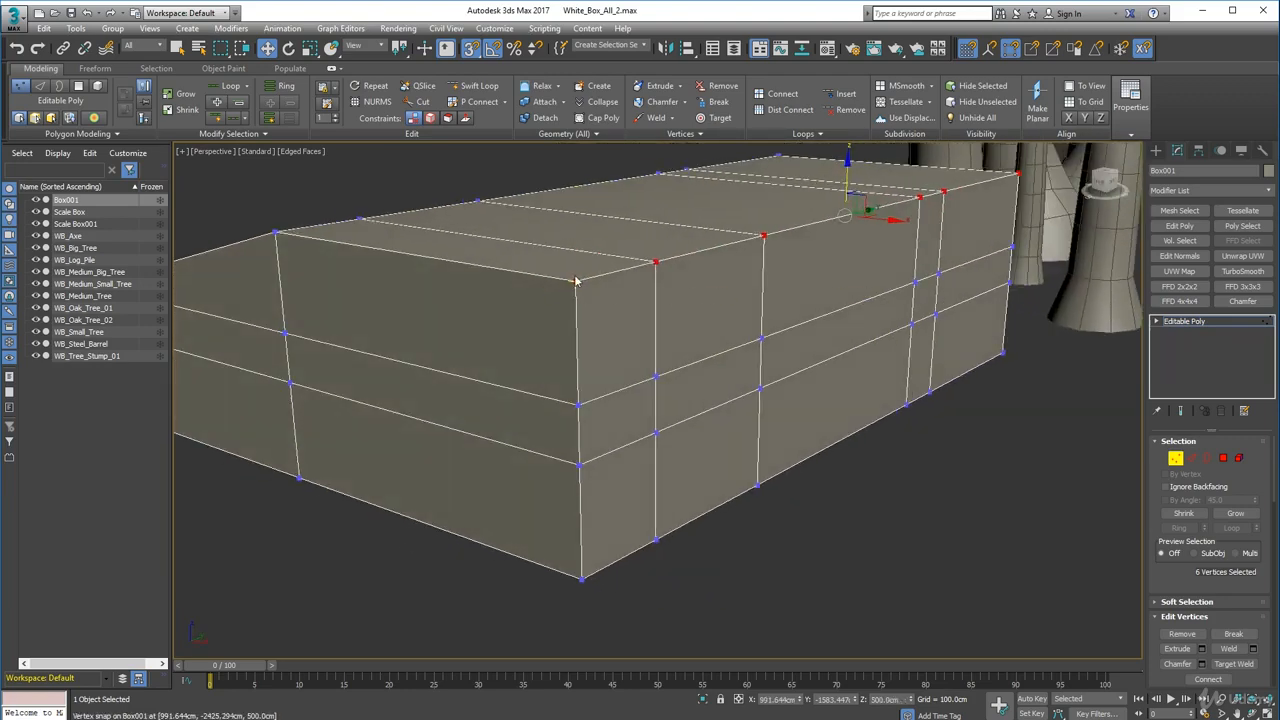
- Snap the selected top-front vertices down onto the upper edge loop at about 302 cm height
drag(577, 281, 581, 404)
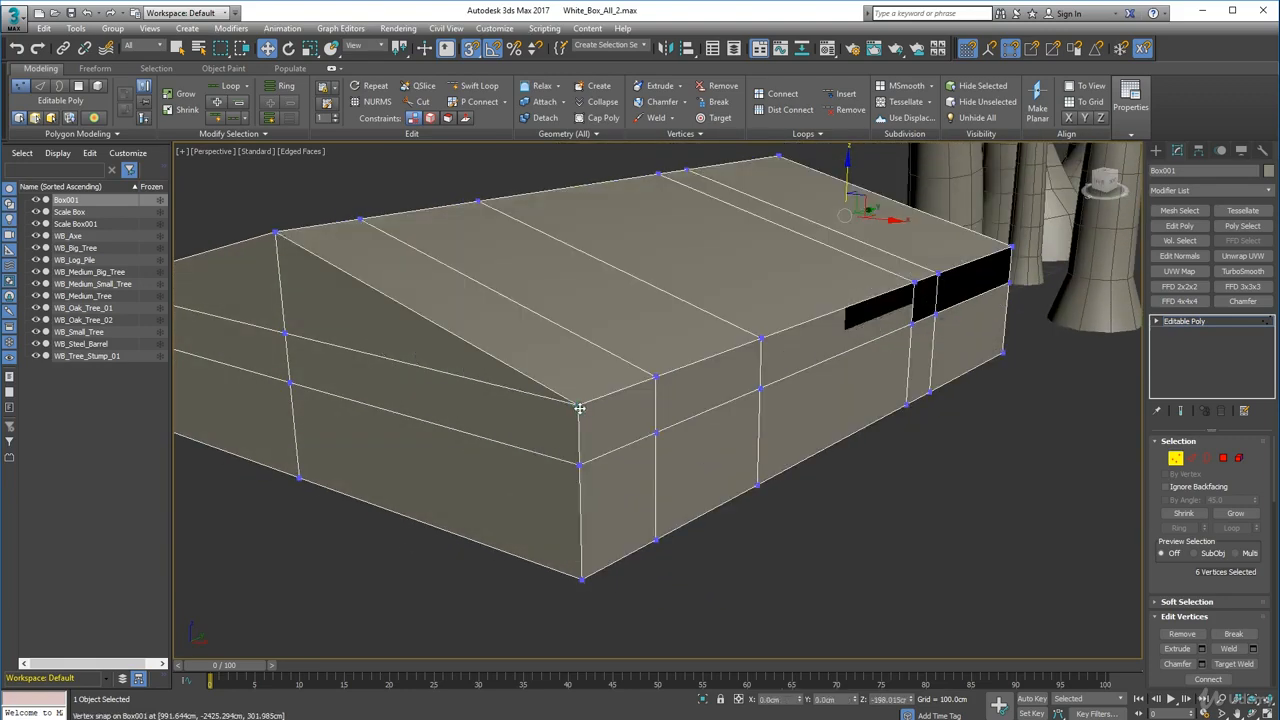
scroll(582, 400, down, 4)
alt+middle_drag(480, 354, 603, 326)
scroll(604, 325, up, 4)
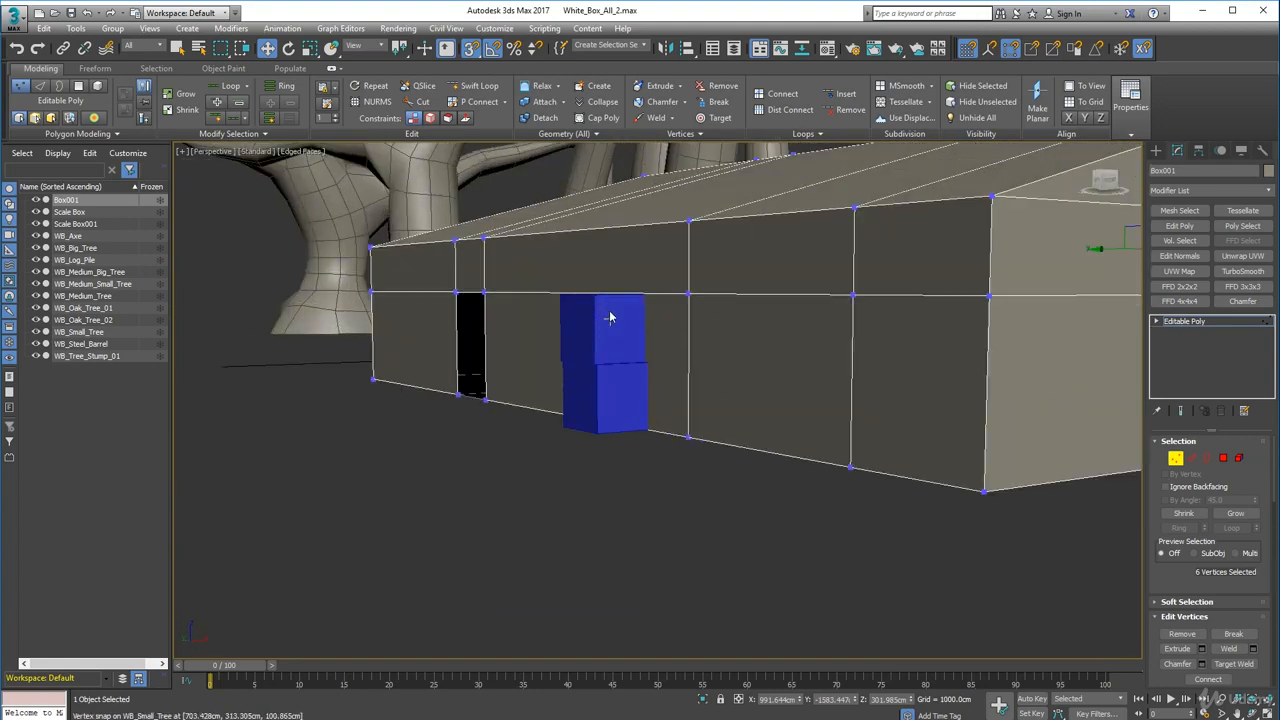
alt+middle_drag(612, 314, 518, 300)
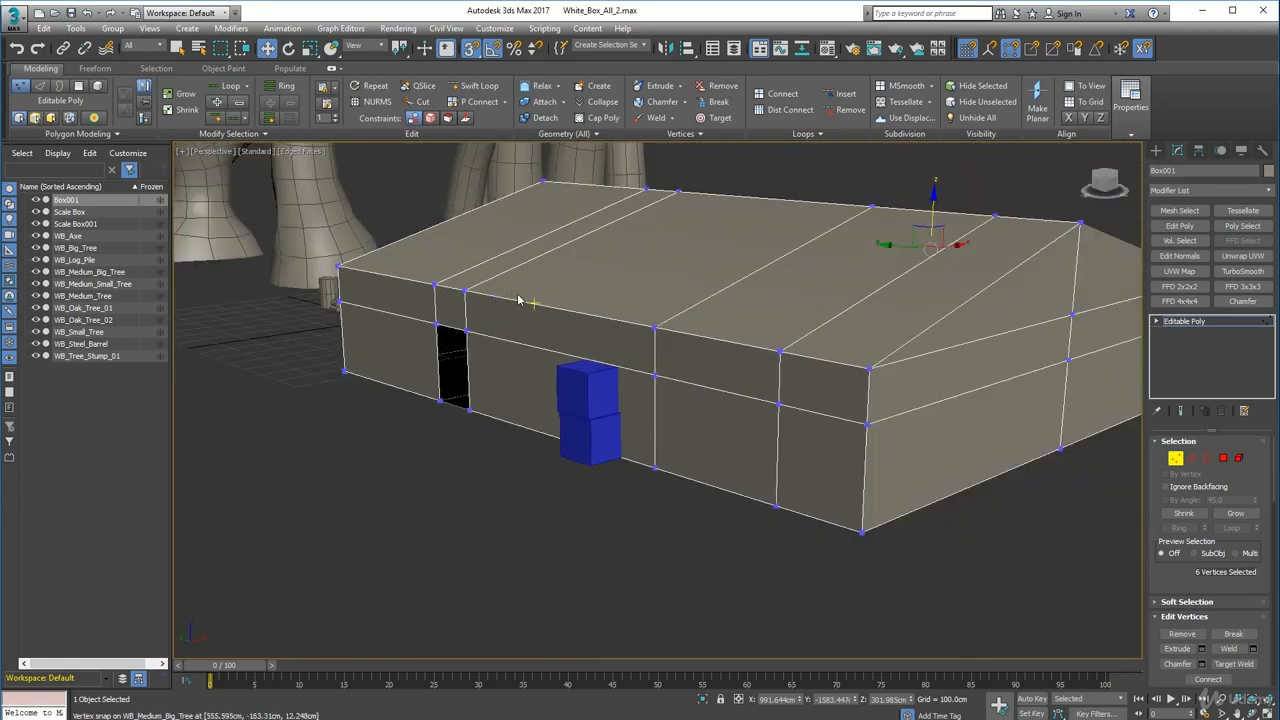
alt+middle_drag(608, 309, 264, 288)
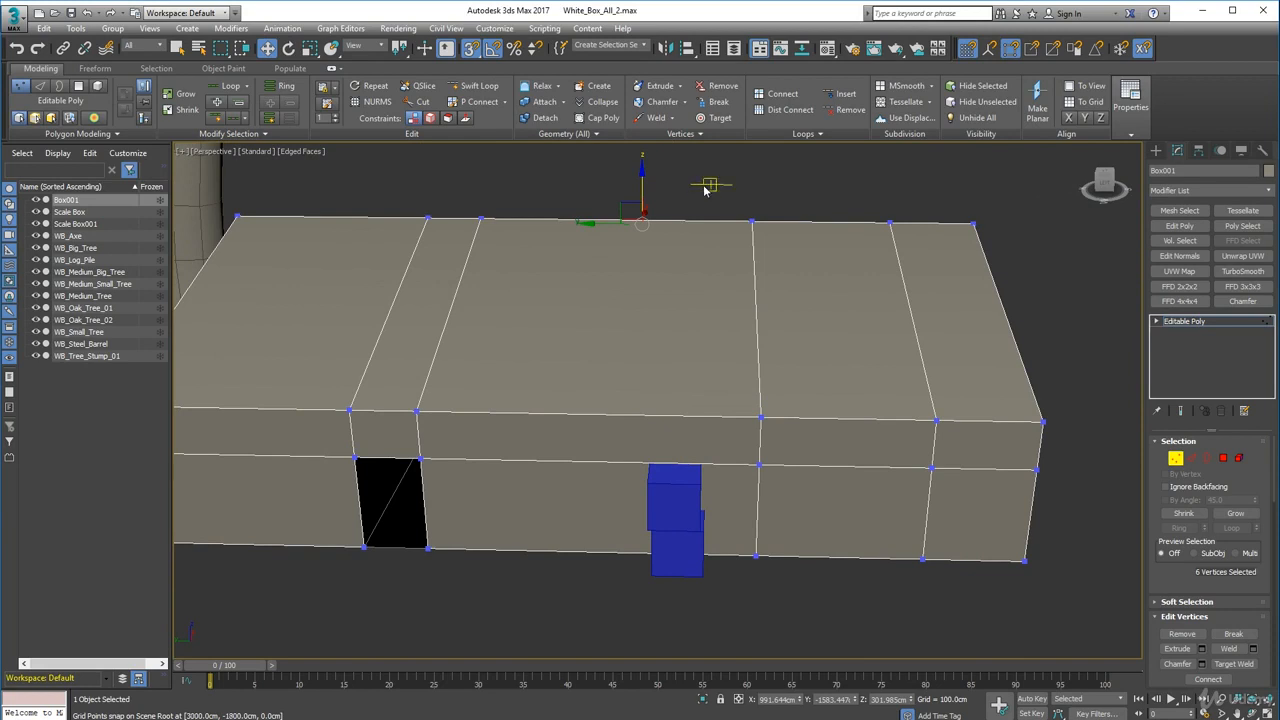
- Turn snapping off, select all vertices at the hut's far end, and move them 300 cm along Y
key(s)
drag(930, 472, 1100, 606)
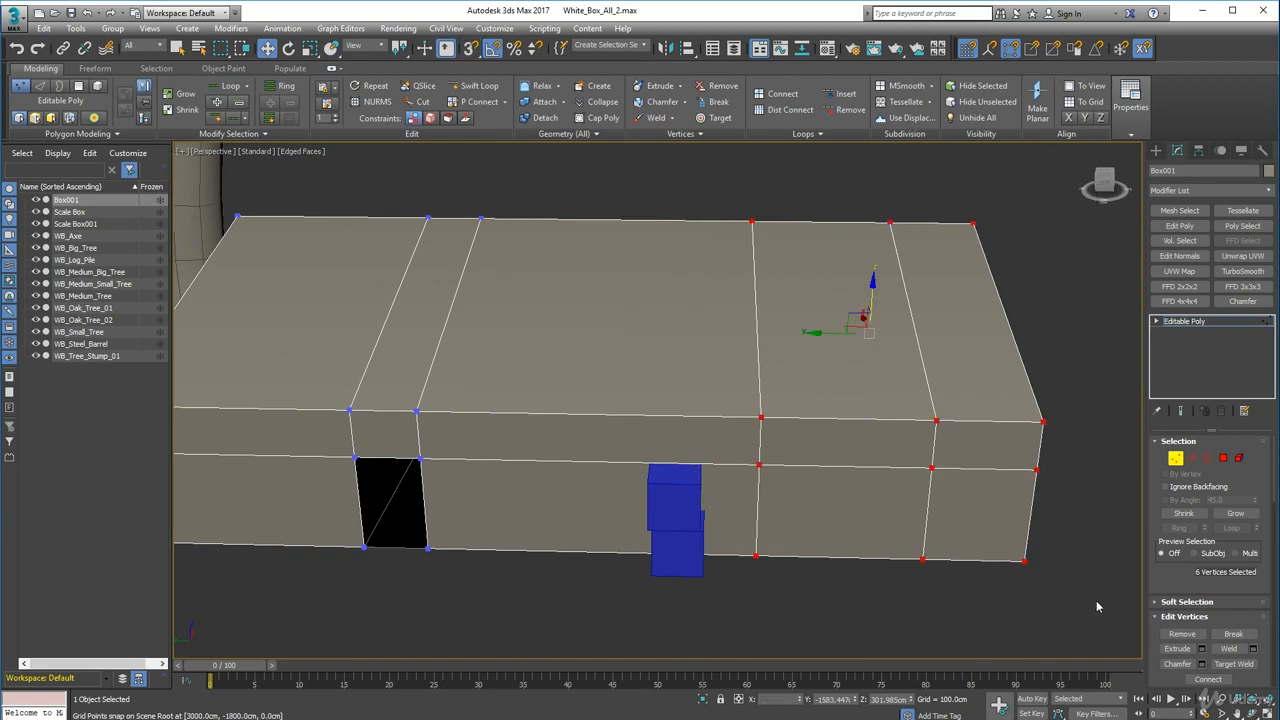
right_click(266, 52)
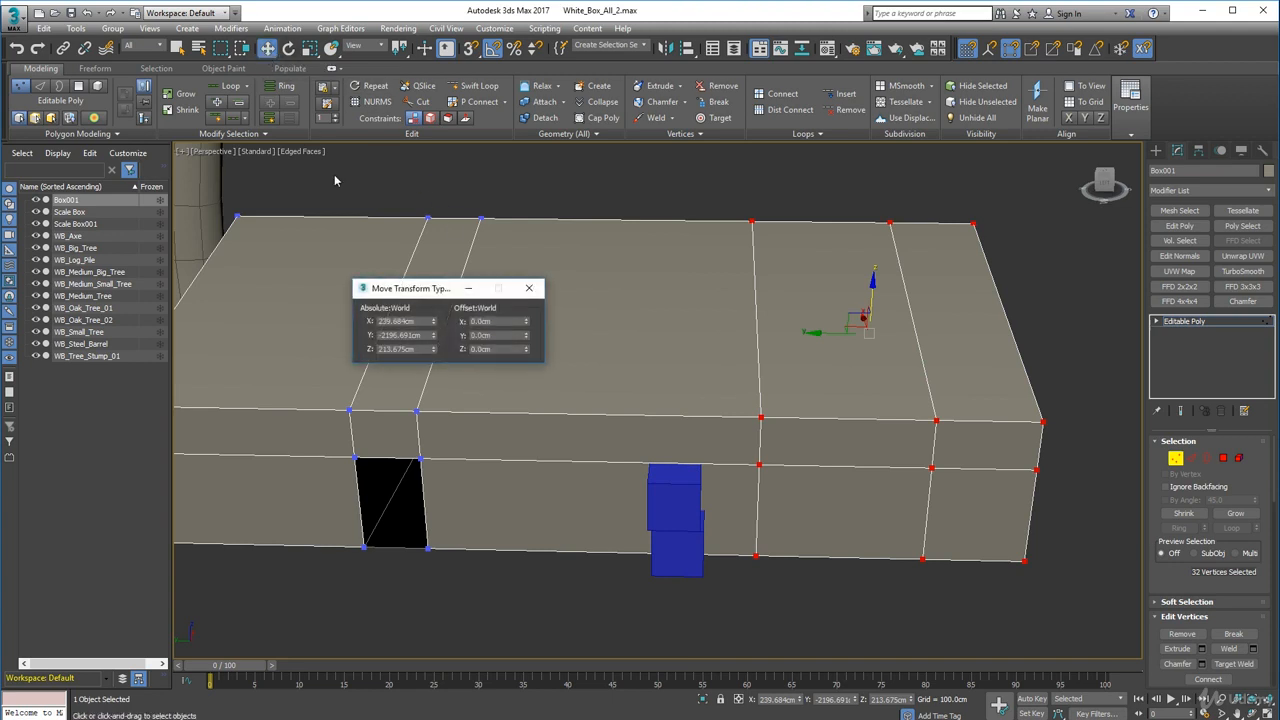
click(513, 336)
text(300)
key(Return)
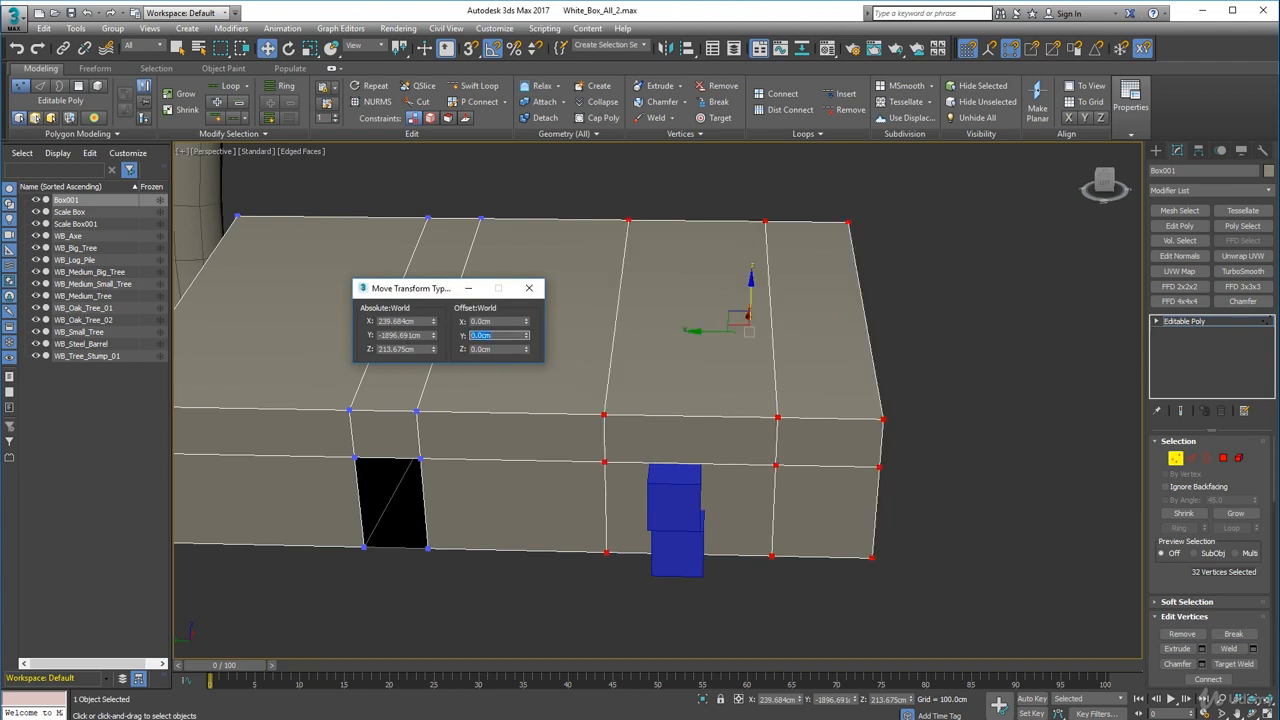
- Select the middle vertical loop's vertices and move them 100 cm in negative X to recentre the ridge
middle_drag(513, 487, 516, 488)
alt+middle_drag(636, 461, 440, 494)
scroll(708, 547, up, 3)
alt+middle_drag(885, 513, 519, 541)
middle_drag(519, 541, 519, 559)
alt+middle_drag(519, 559, 710, 575)
scroll(710, 575, down, 5)
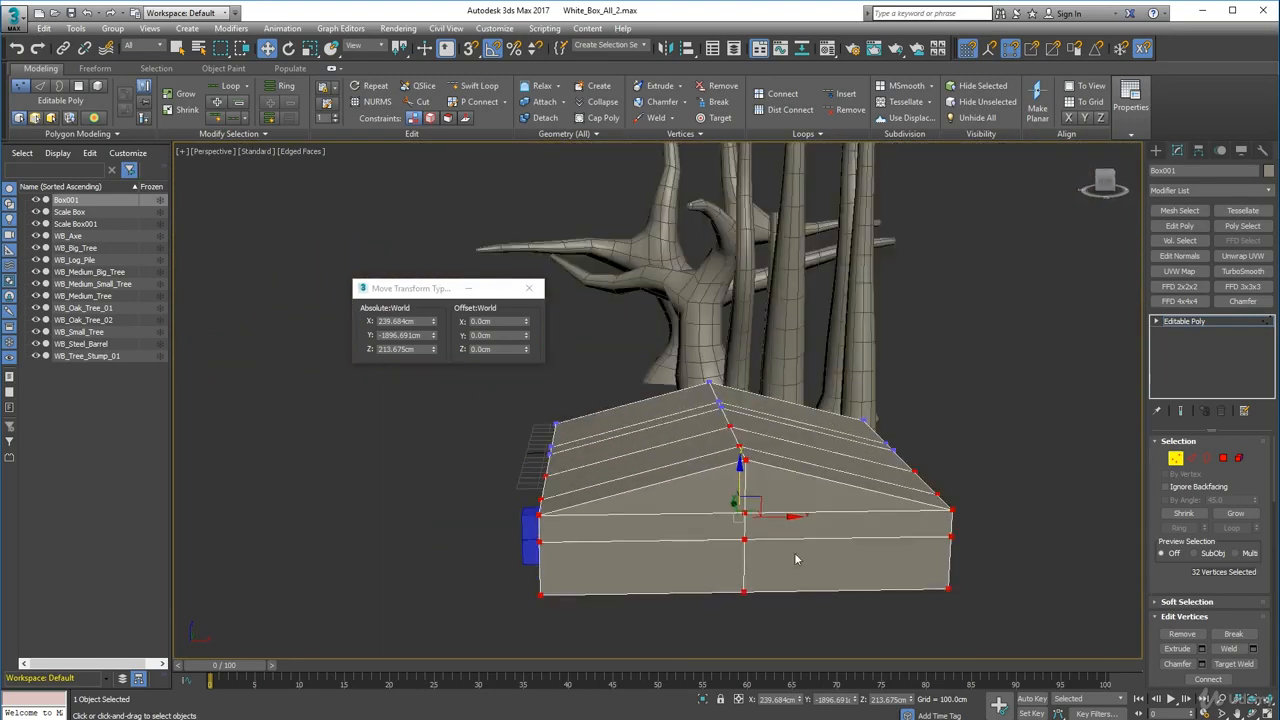
alt+middle_drag(797, 557, 800, 568)
drag(785, 606, 787, 608)
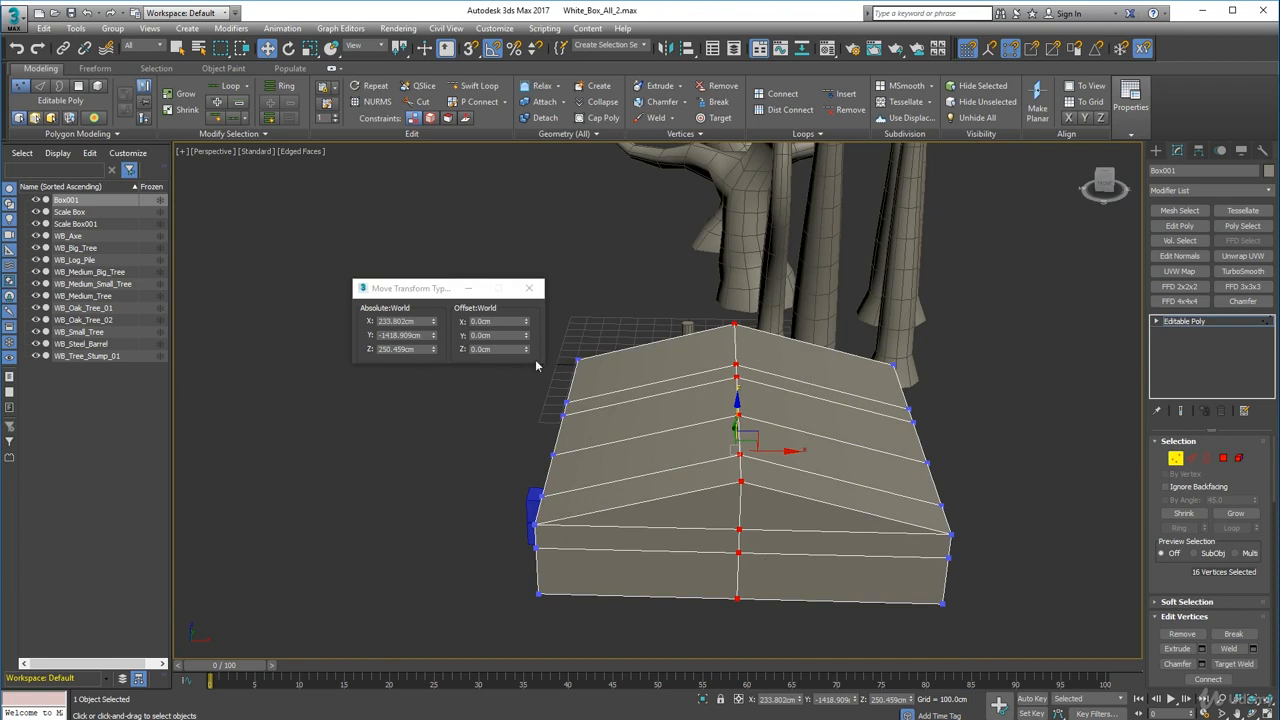
double_click(491, 321)
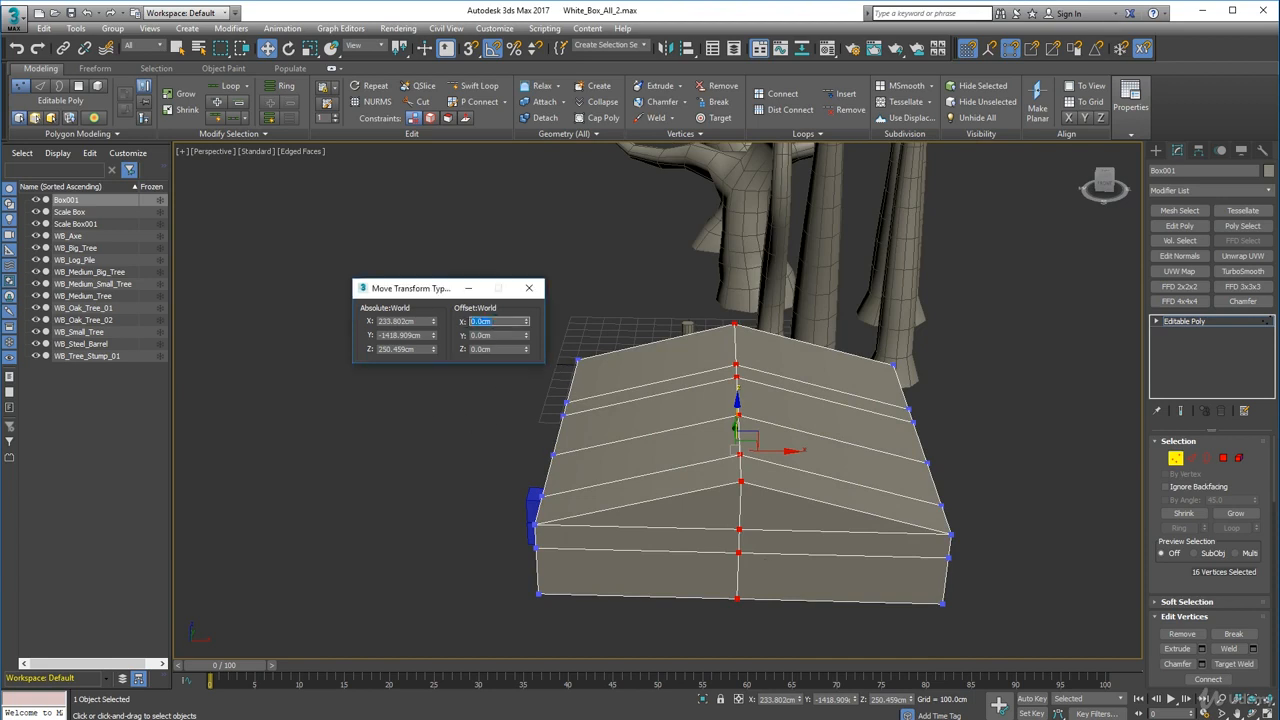
key(Return)
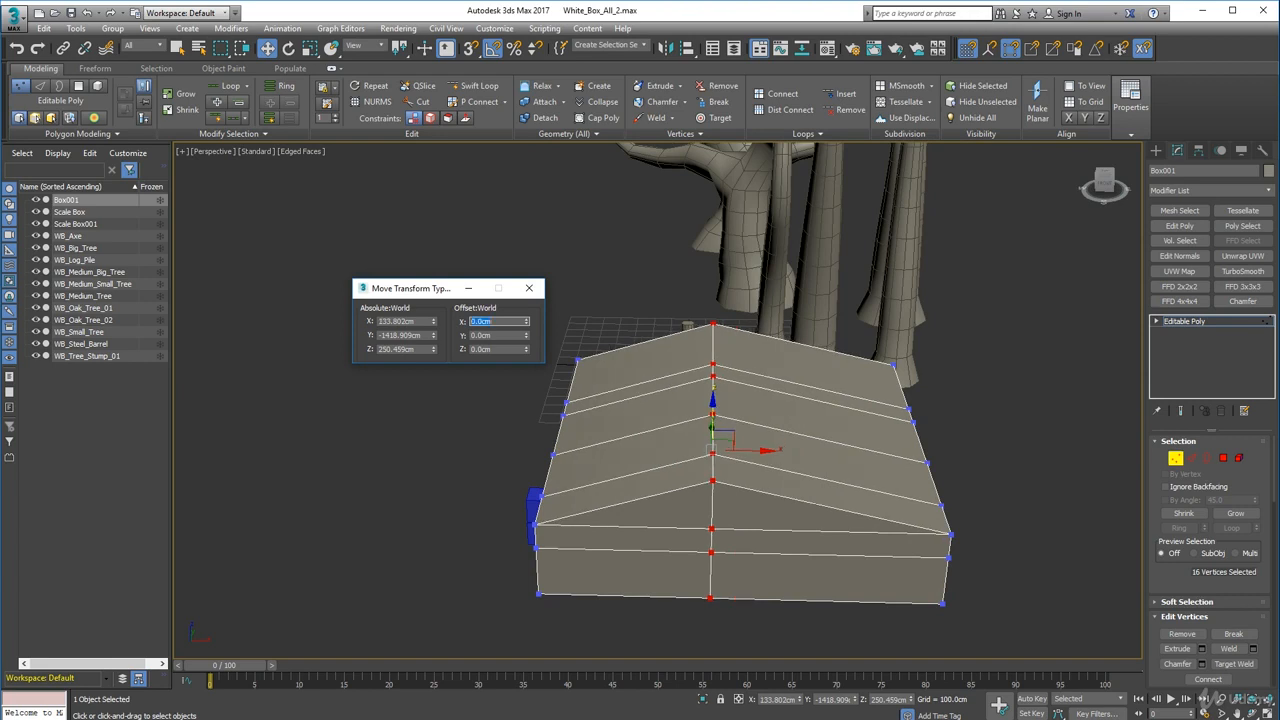
- Select the vertices at the hut's right end and move them 200 cm in negative X
drag(813, 295, 1046, 632)
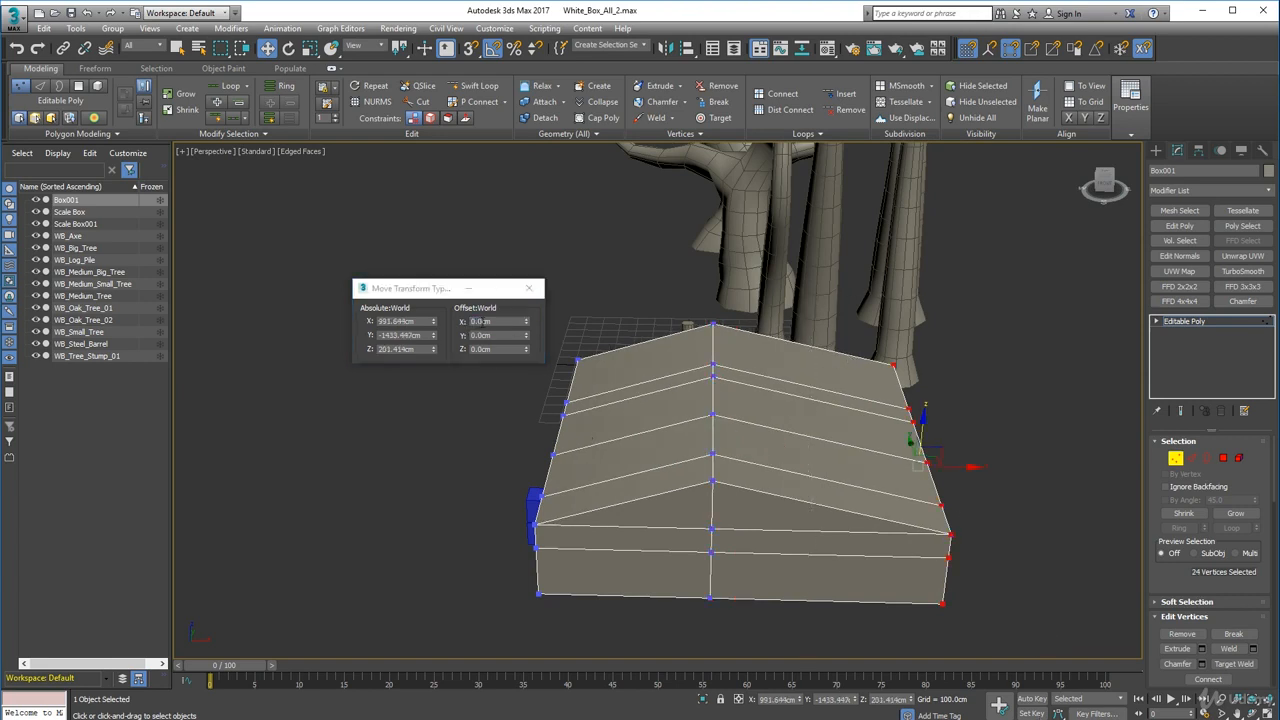
double_click(515, 321)
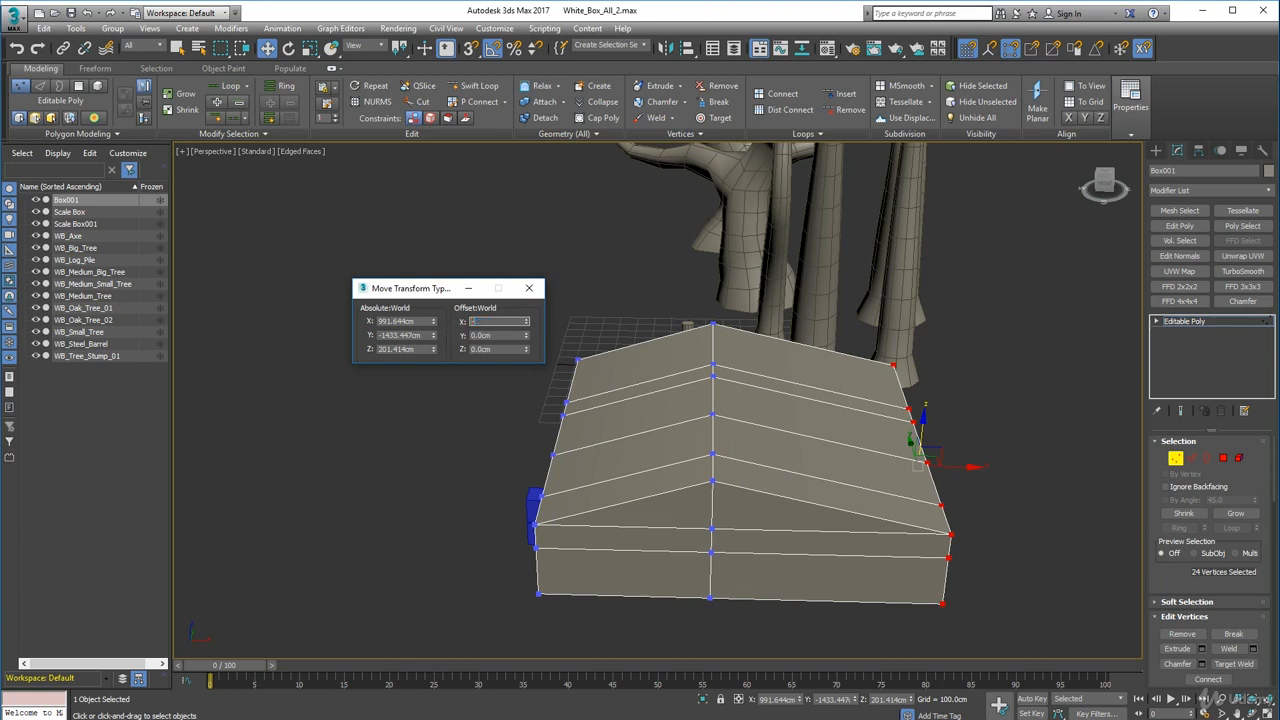
key(Return)
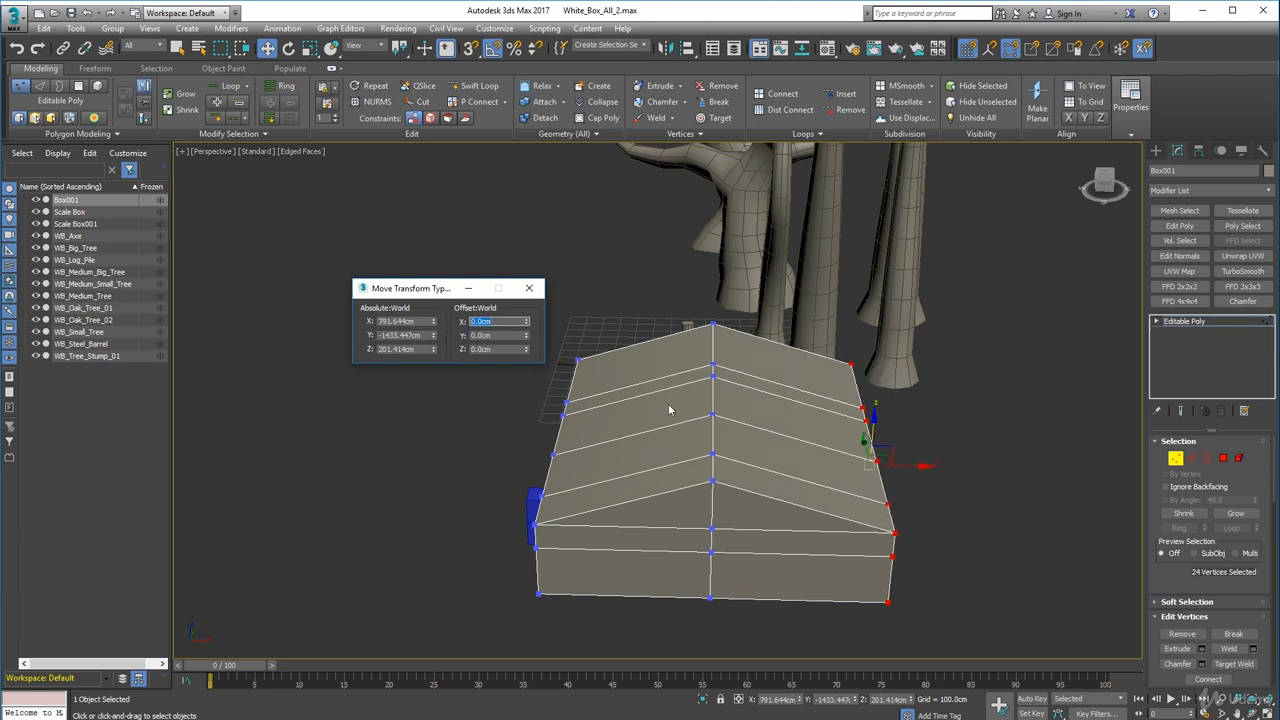
- Select the overlapping vertices at the hut's top front corner and weld them together
alt+middle_drag(731, 388, 537, 391)
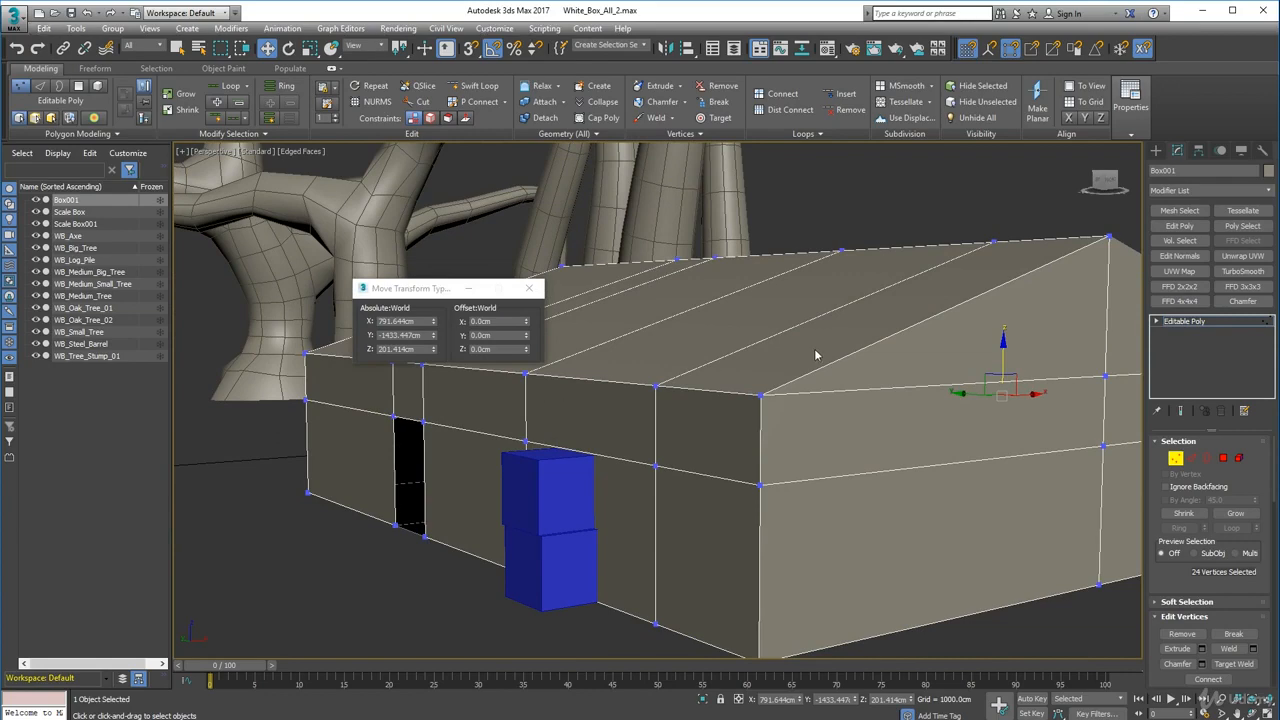
scroll(749, 337, down, 3)
mouse_move(571, 375)
alt+middle_down()
mouse_move(623, 380)
mouse_move(592, 361)
alt+middle_up()
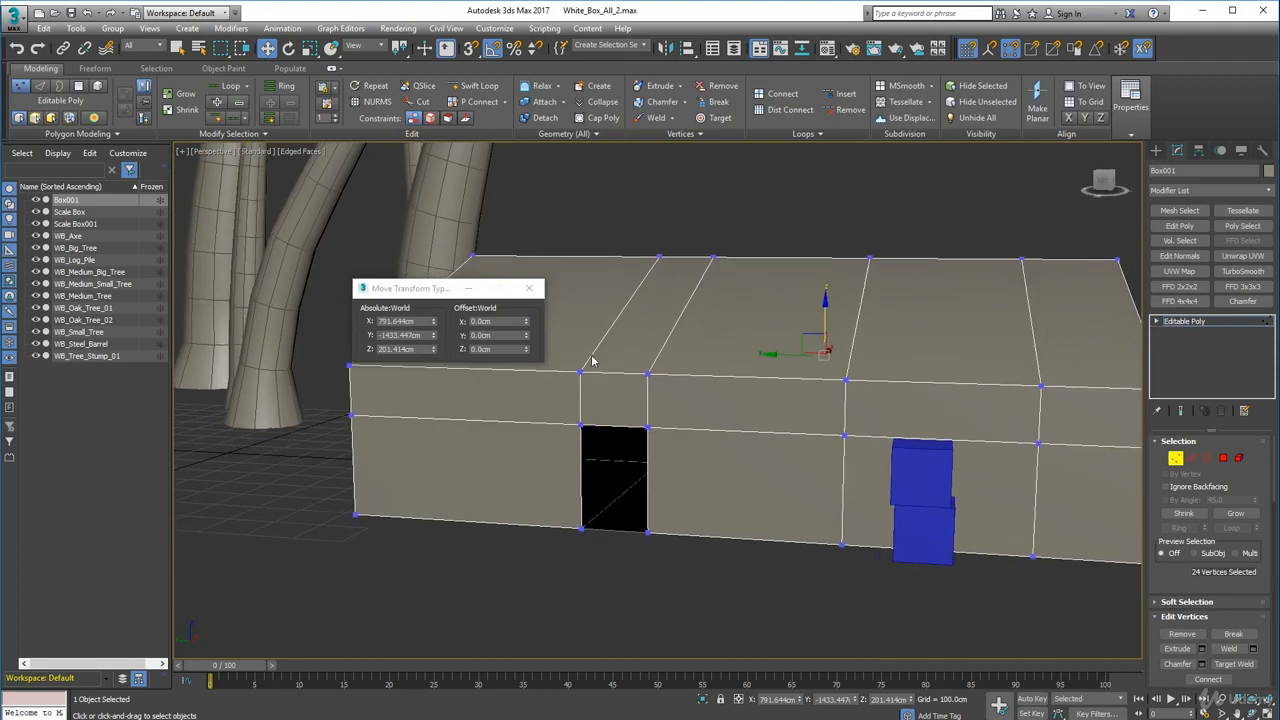
middle_drag(886, 342, 908, 360)
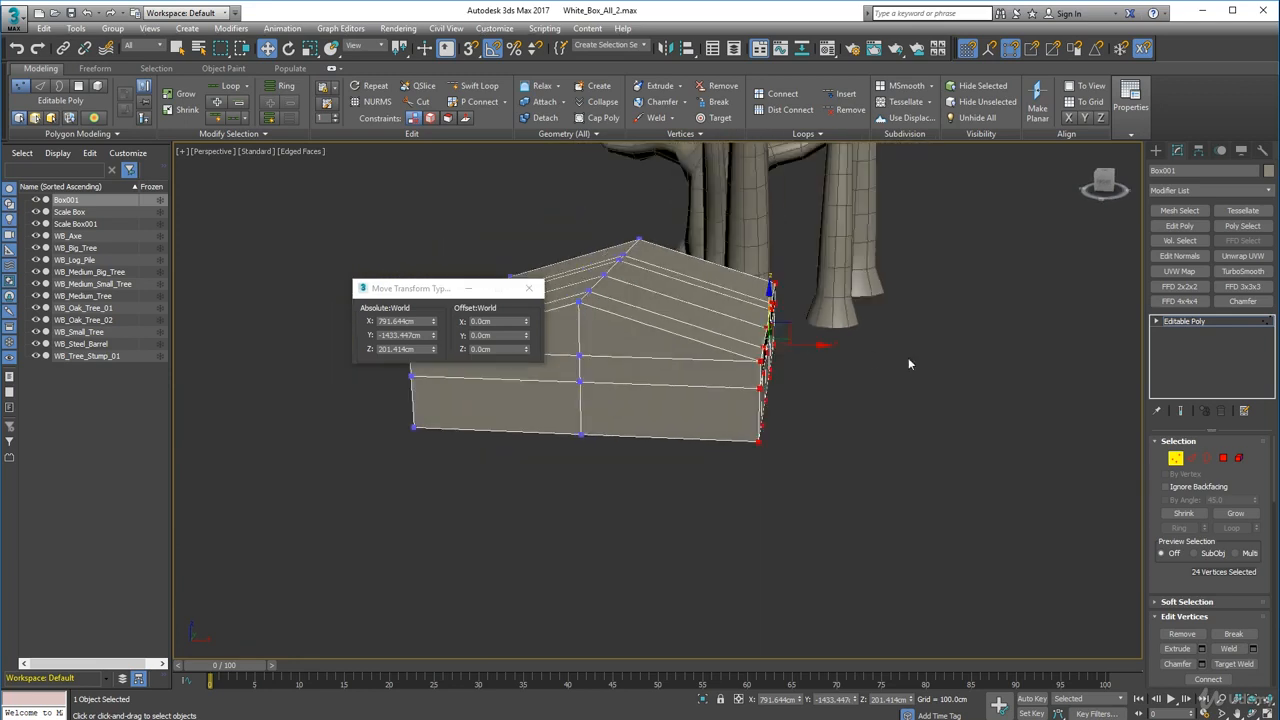
click(897, 440)
alt+middle_drag(897, 440, 821, 444)
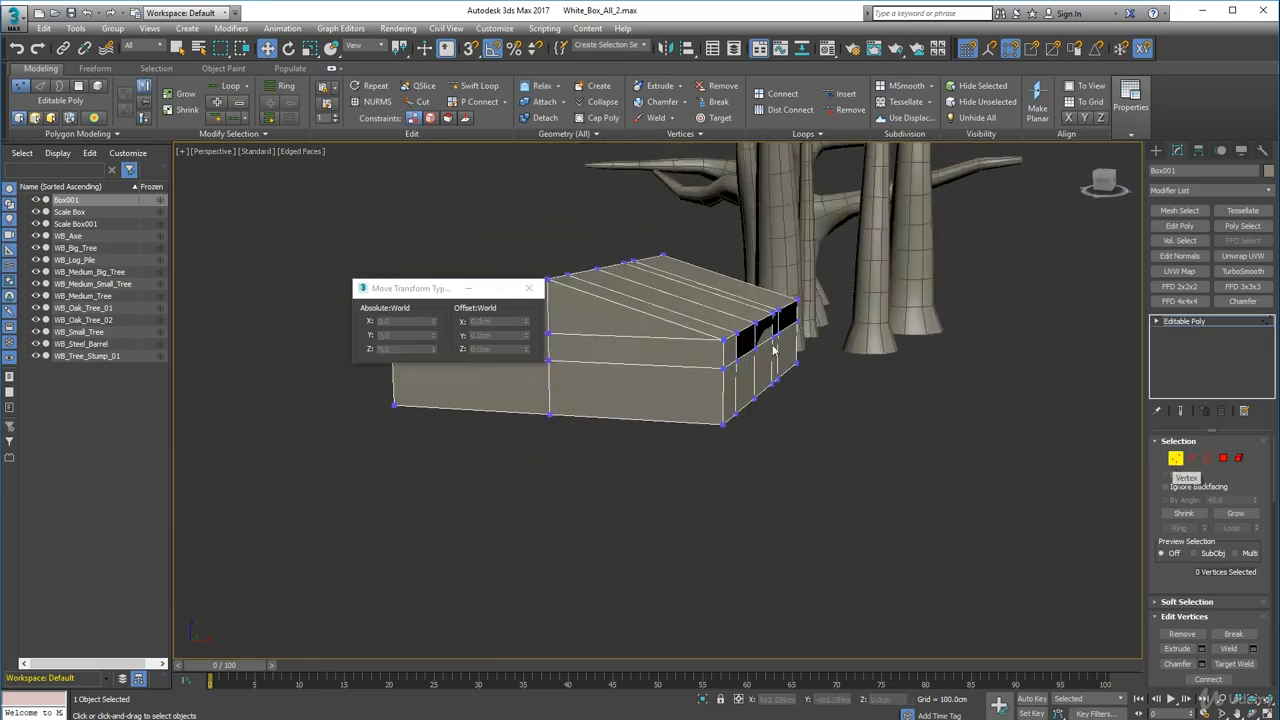
drag(701, 248, 806, 354)
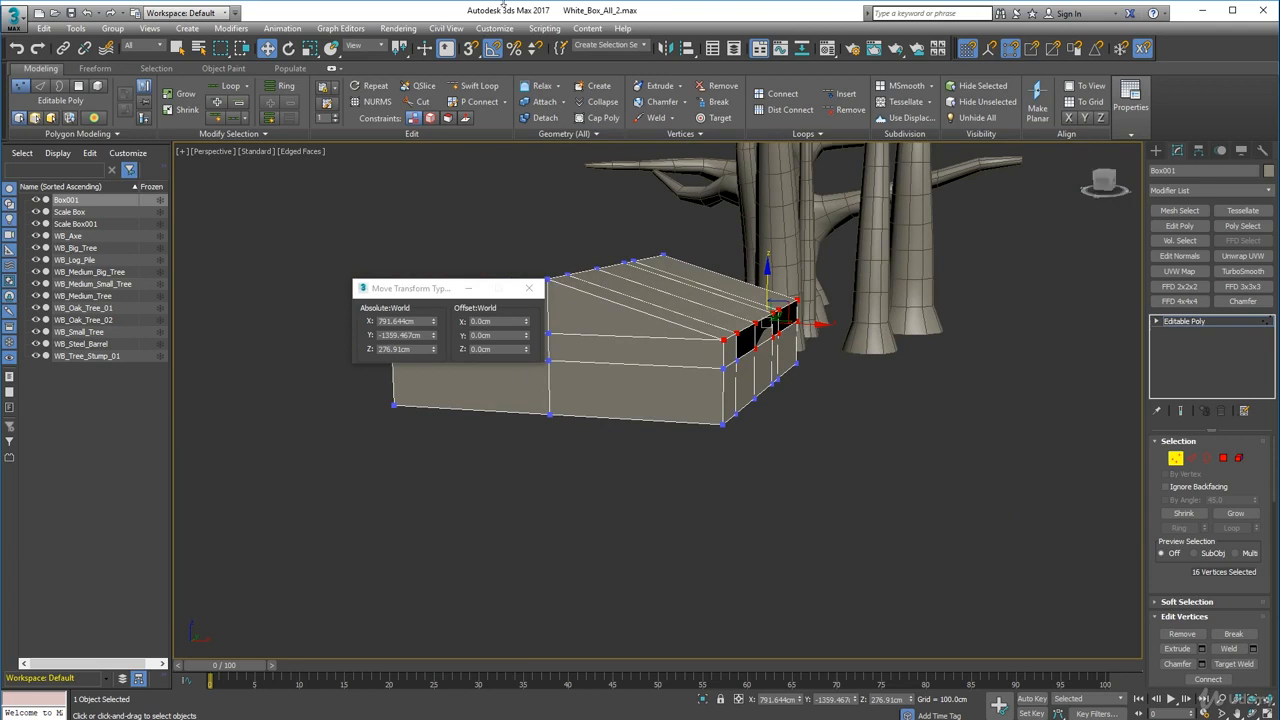
drag(847, 437, 776, 315)
alt+drag(798, 437, 746, 337)
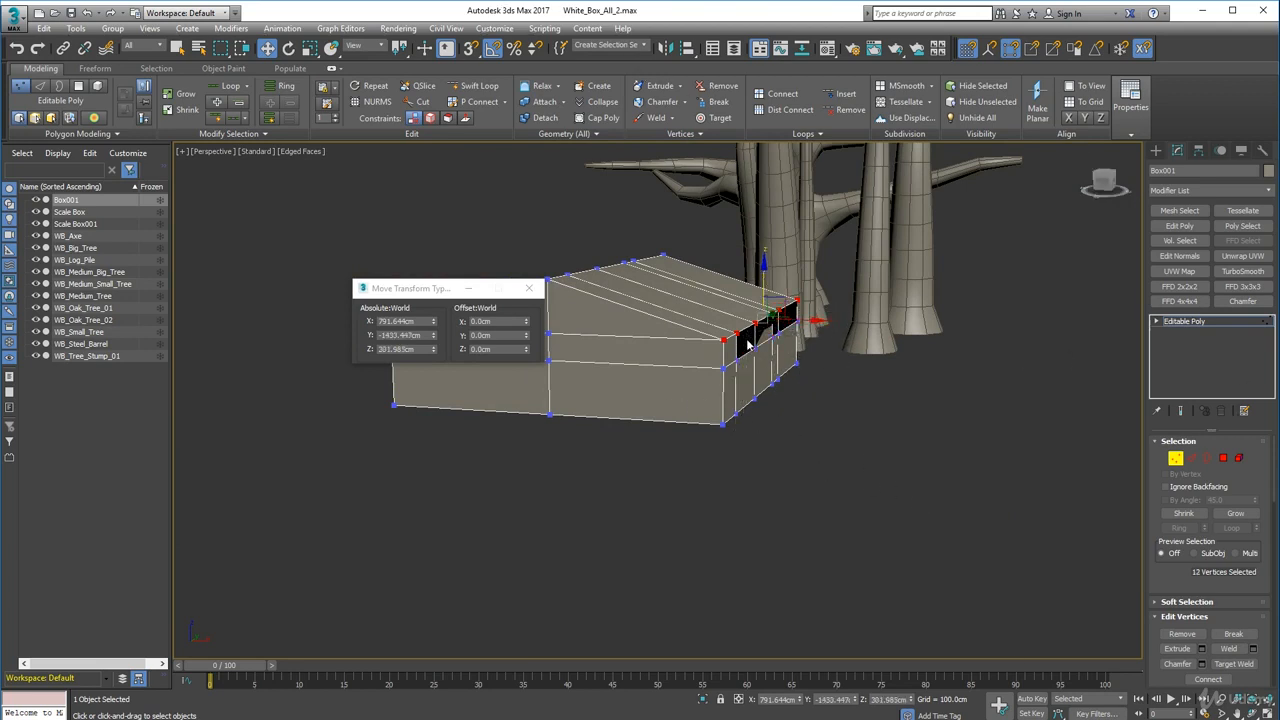
click(655, 118)
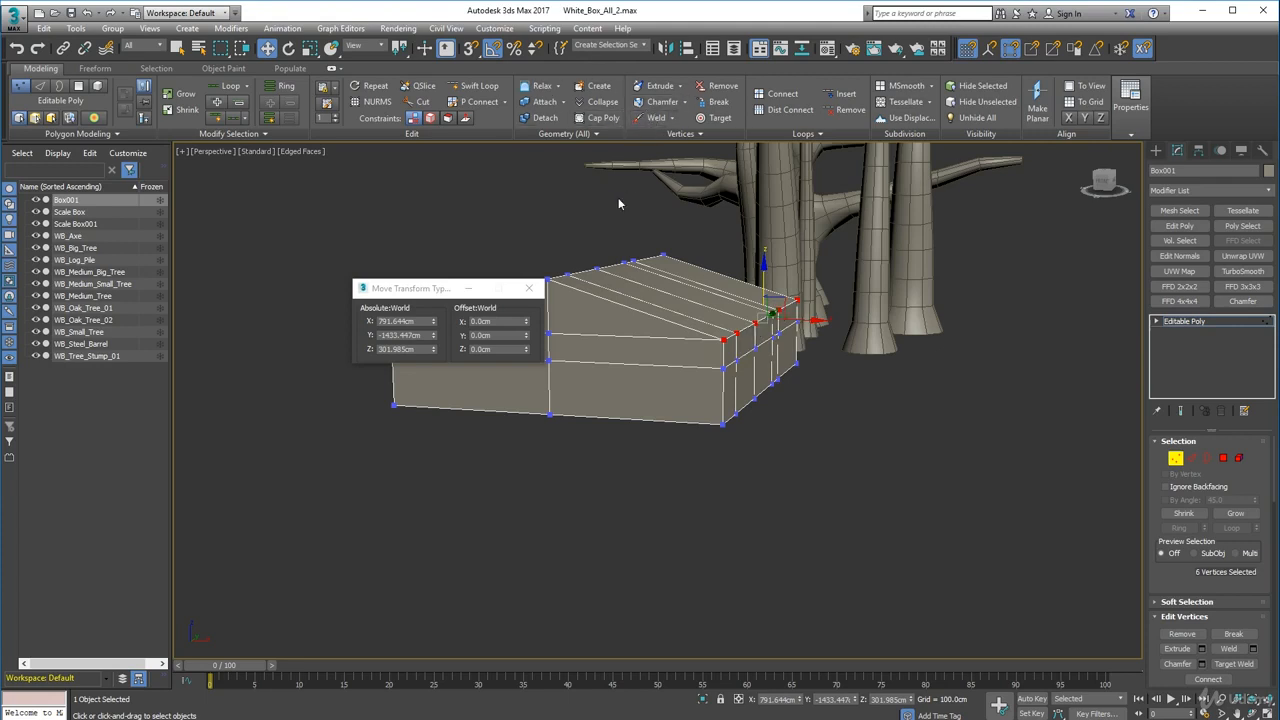
- Close the Move Transform Type-In dialog, inspect the hut's gable end, and clear the vertex selection
alt+middle_drag(489, 252, 552, 249)
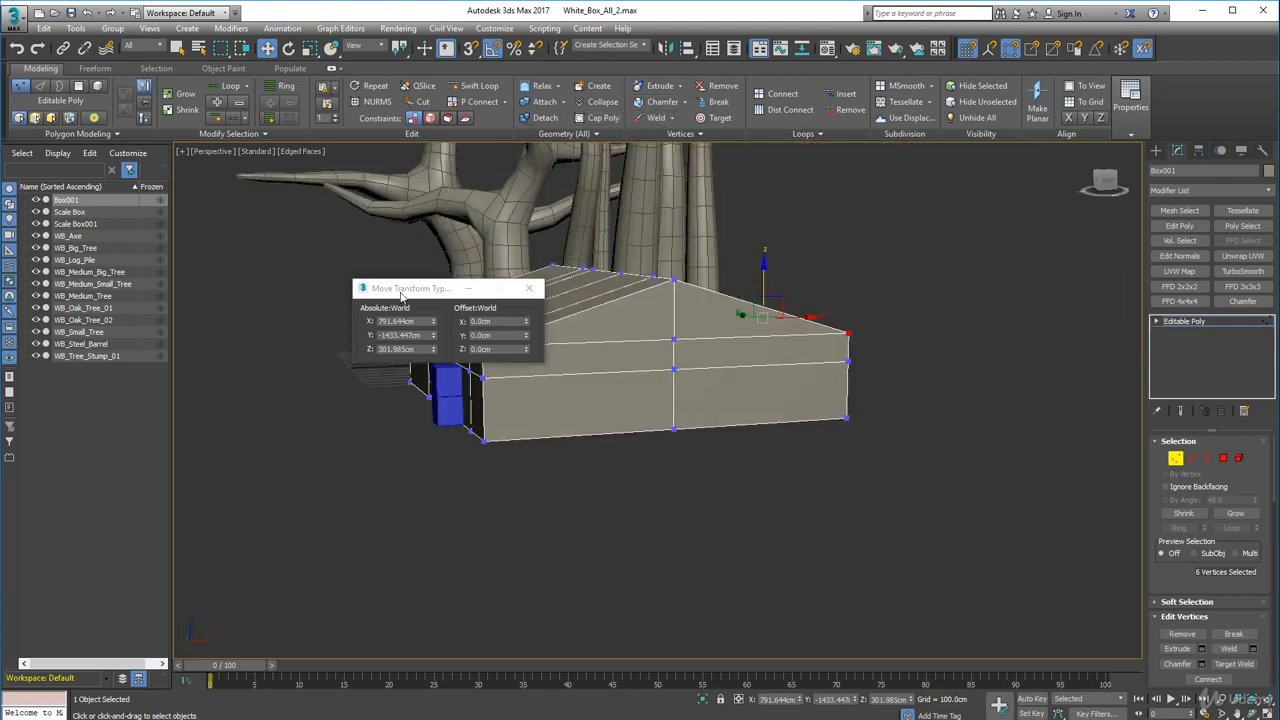
drag(404, 294, 831, 197)
click(958, 190)
alt+middle_drag(609, 331, 579, 337)
drag(474, 337, 474, 337)
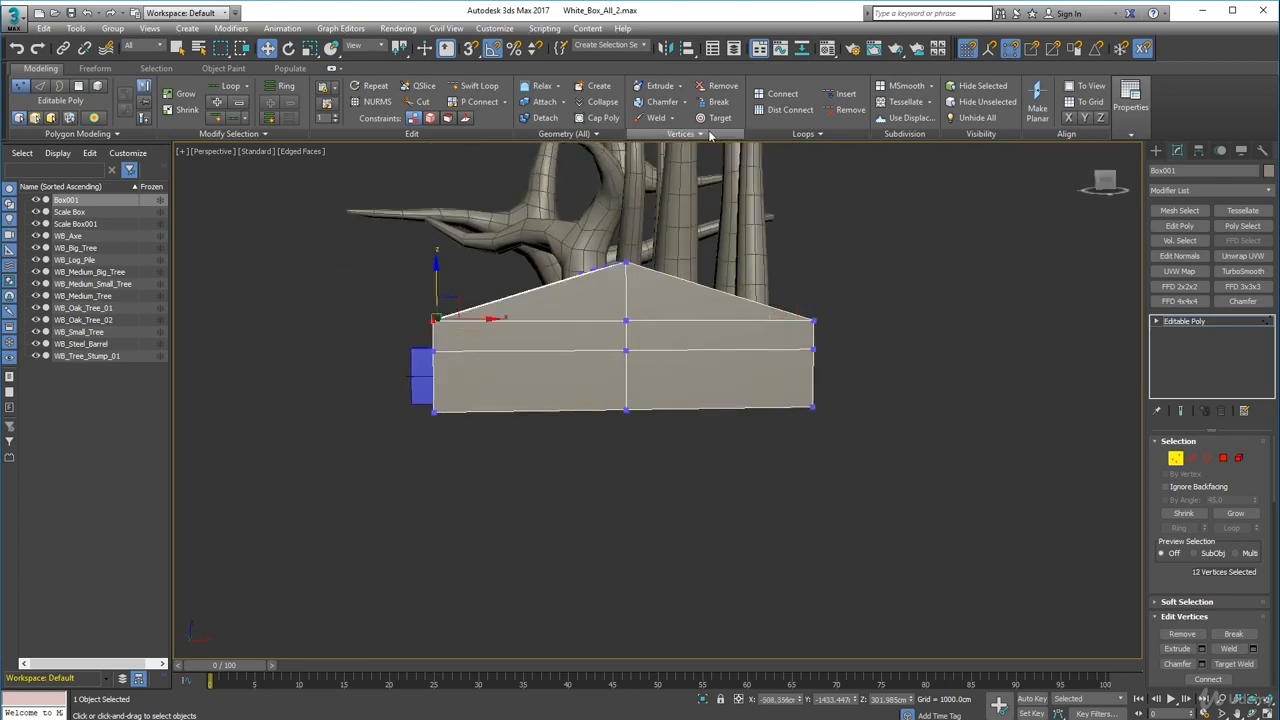
alt+middle_drag(474, 337, 577, 359)
click(677, 489)
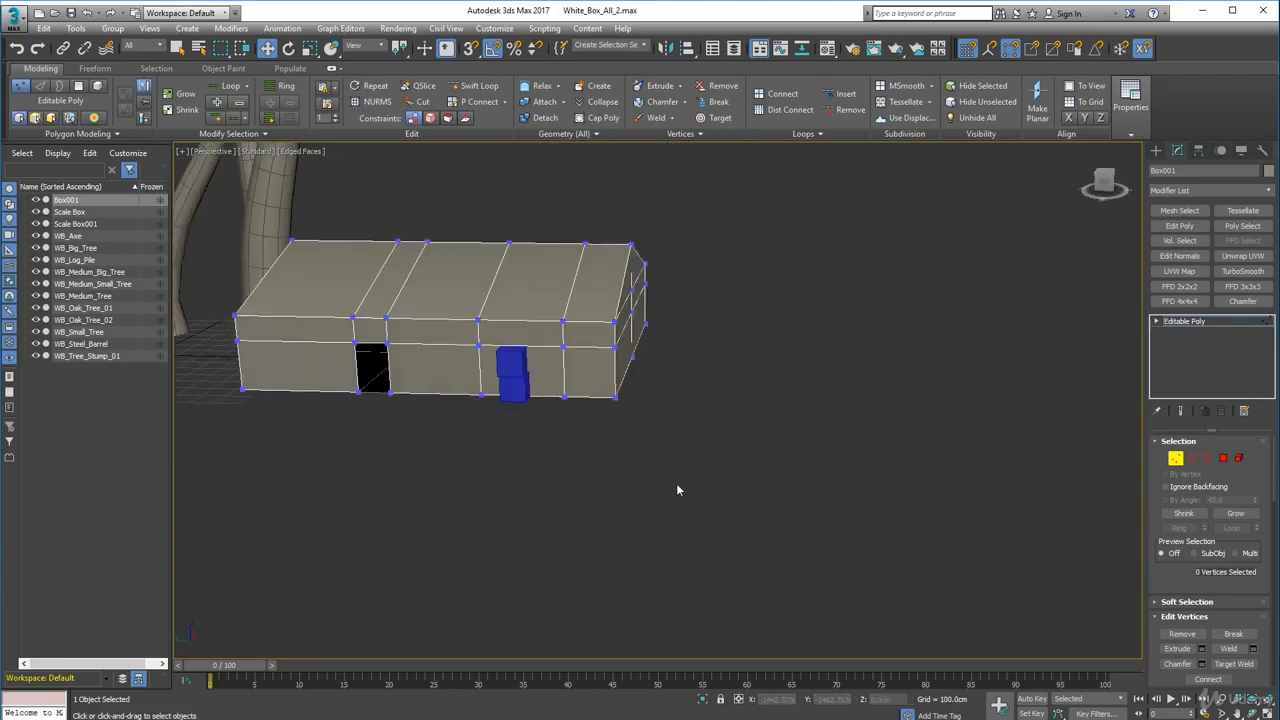